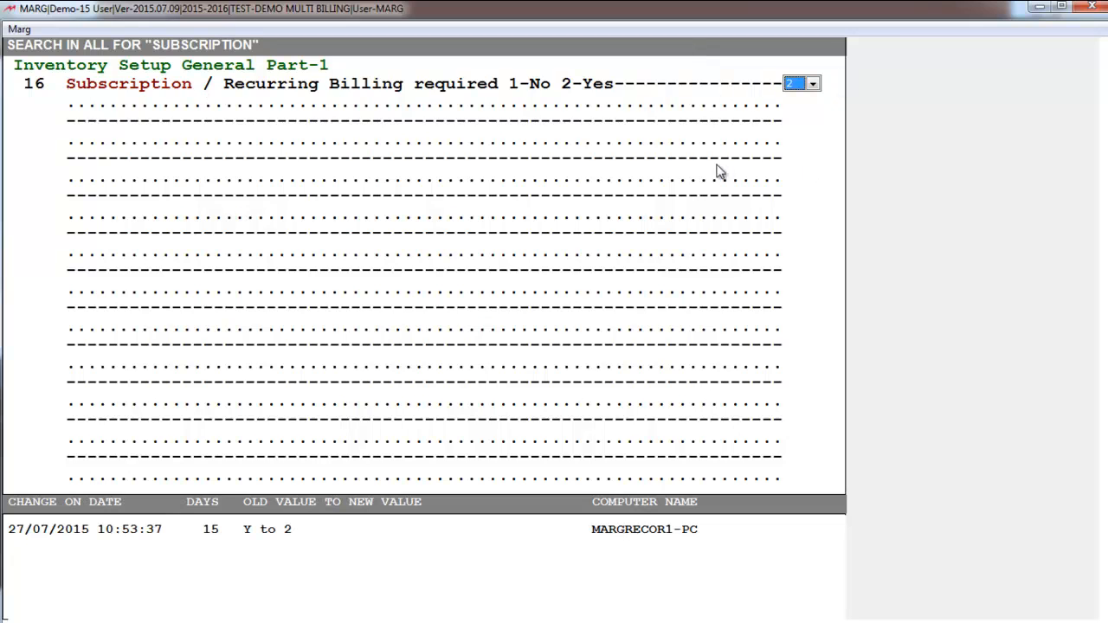
Set Subscription / Recurring Billing required to 2 (Yes), leave the control room and save the changes
left_click(813, 84)
left_click(801, 116)
key("Escape")
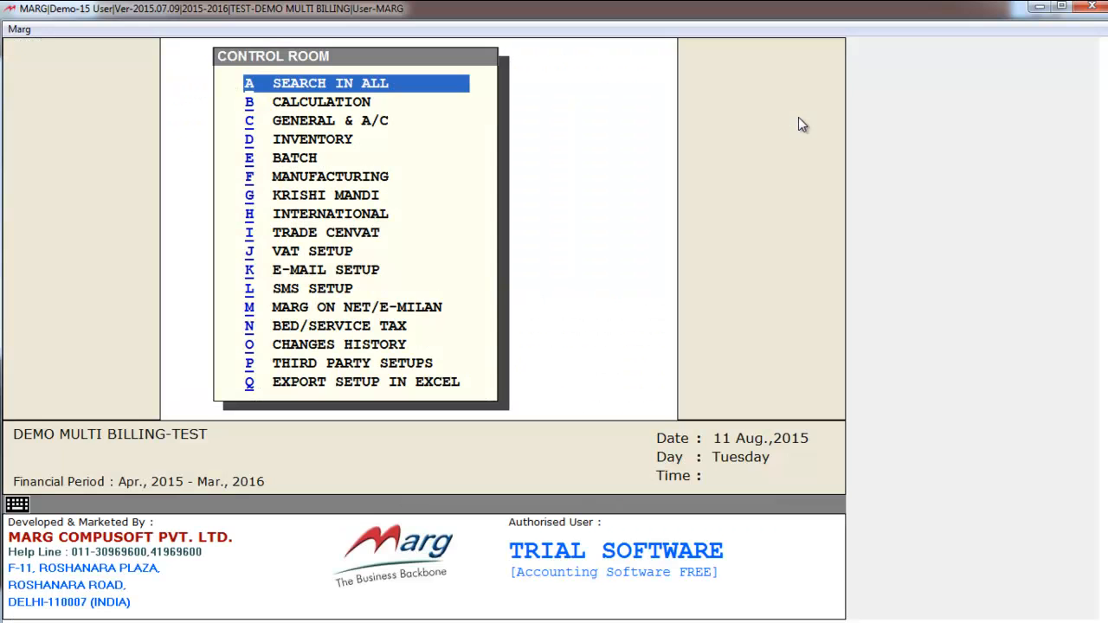
key("Escape")
key("Right")
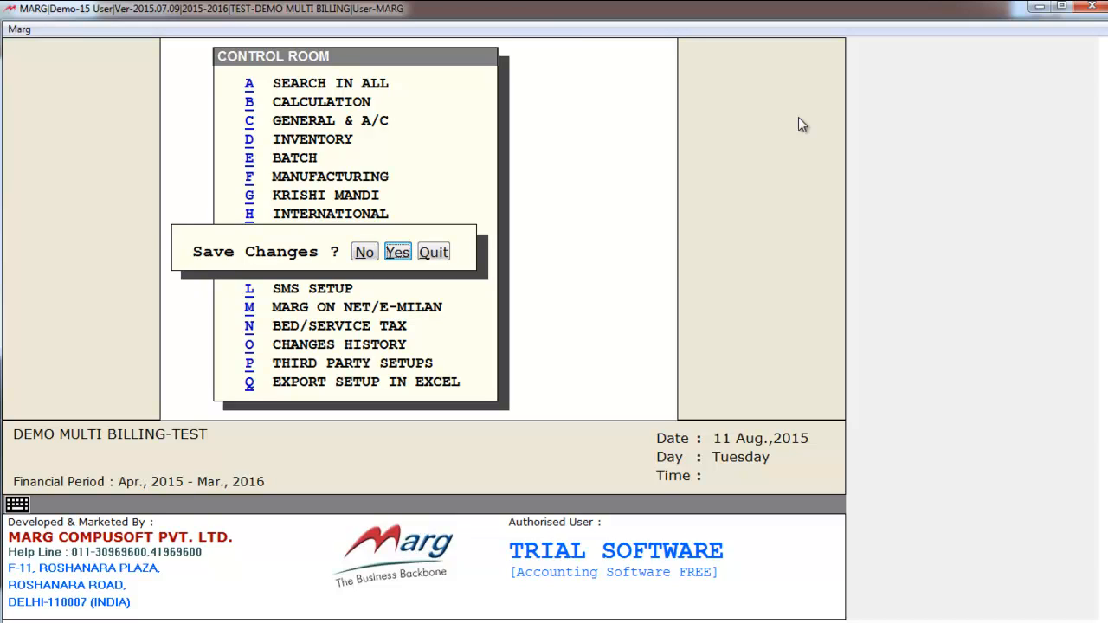
key("Return")
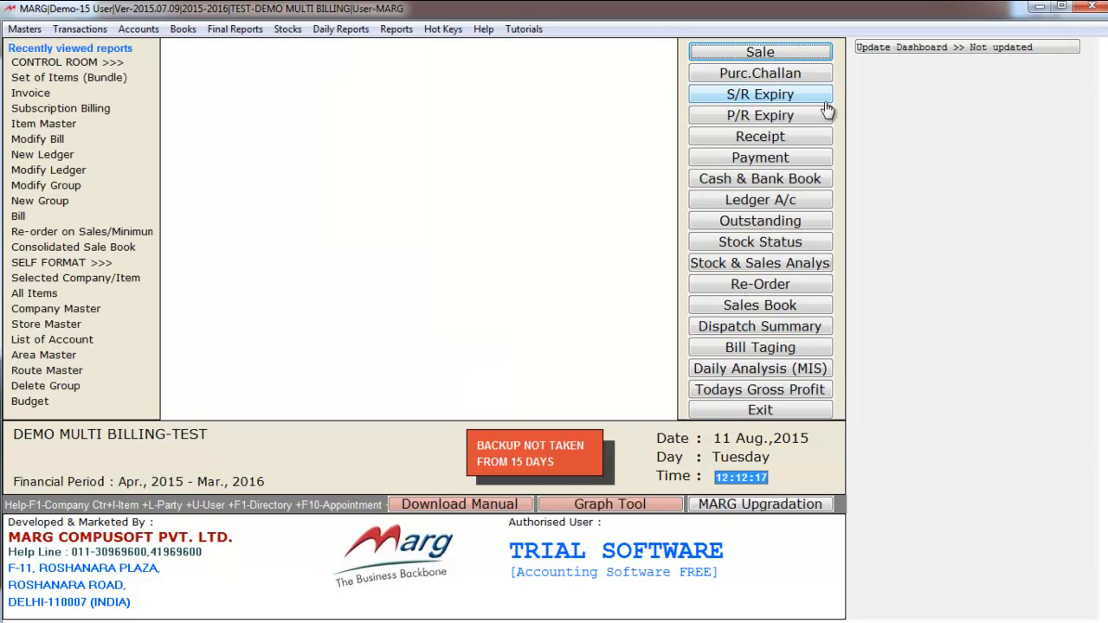
left_click(76, 32)
mouse_move(81, 48)
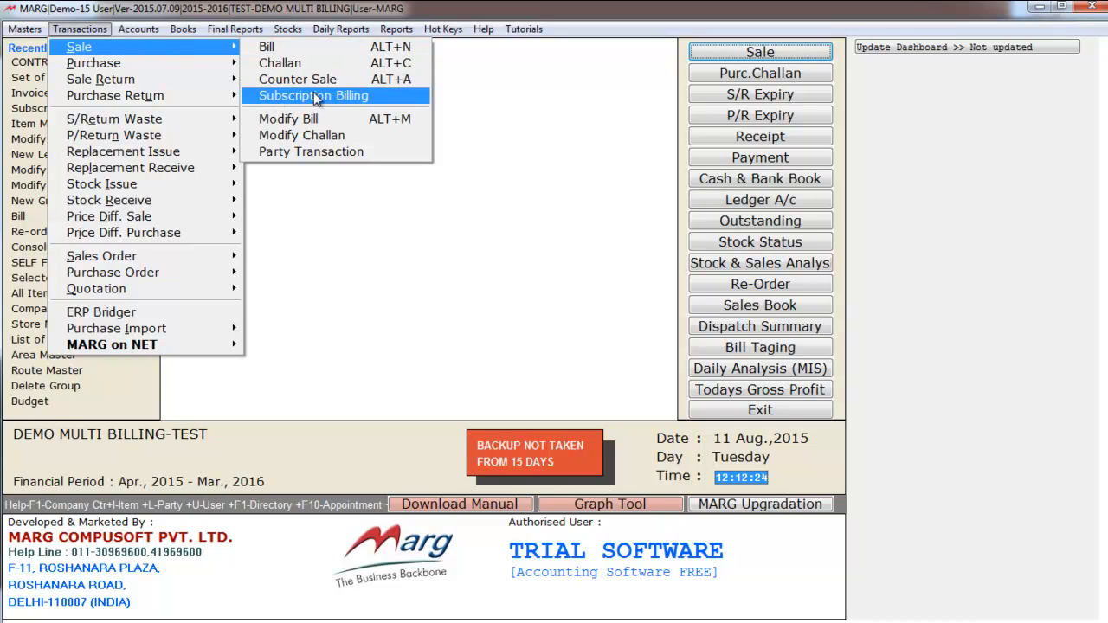
left_click(465, 108)
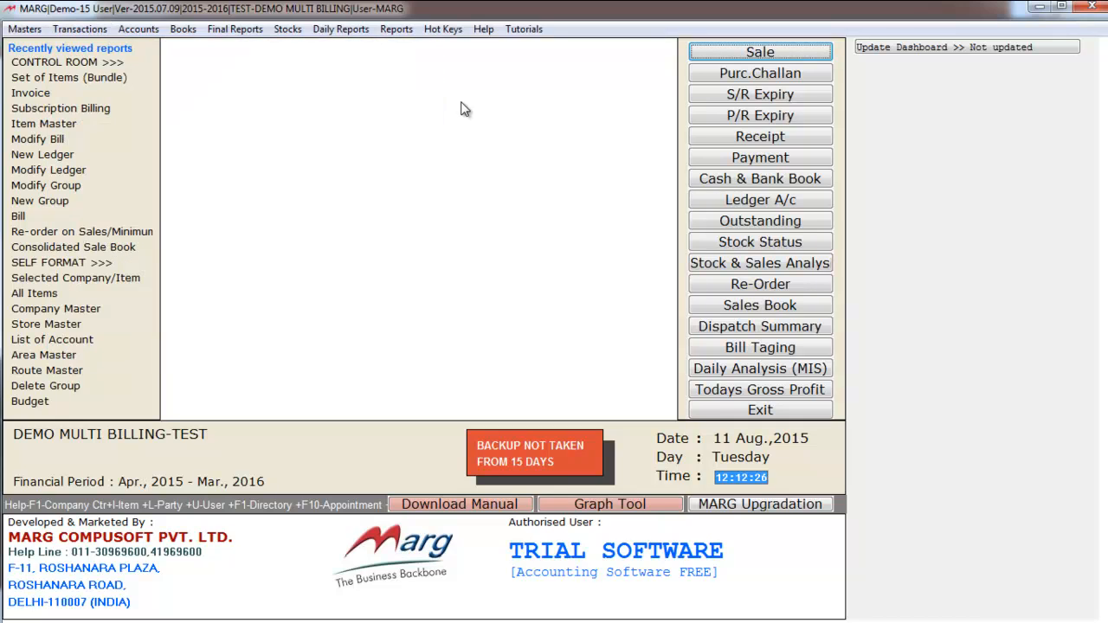
Open the Set of Items (Bundle) list under Rate & Discount Master
key("alt+m")
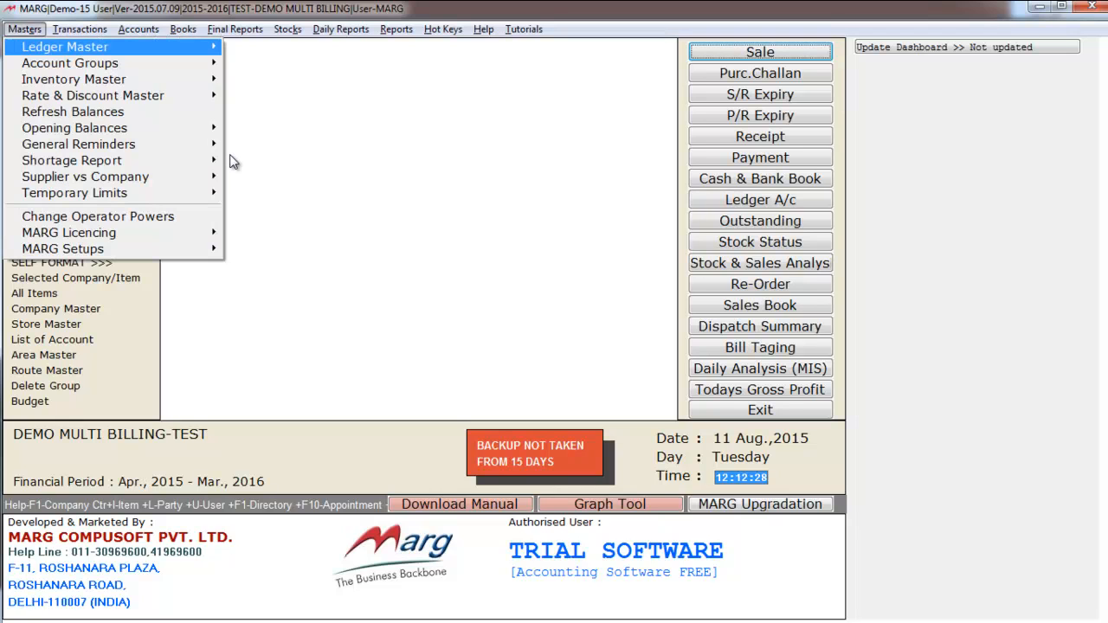
key("Down")
key("Down")
key("Down")
key("Right")
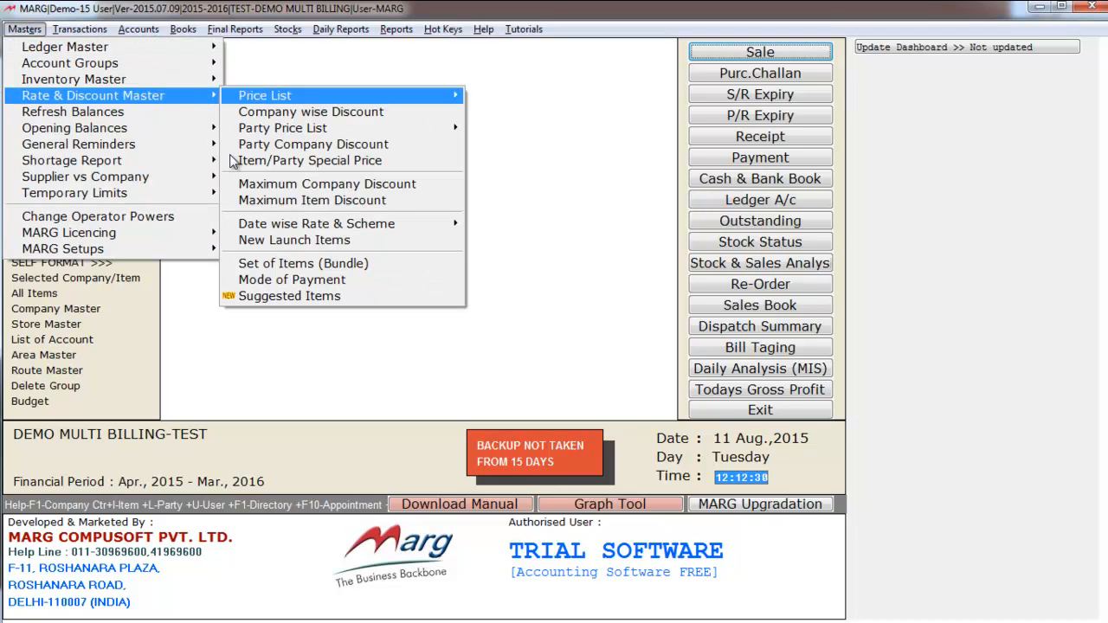
key("Up")
key("Up")
key("Up")
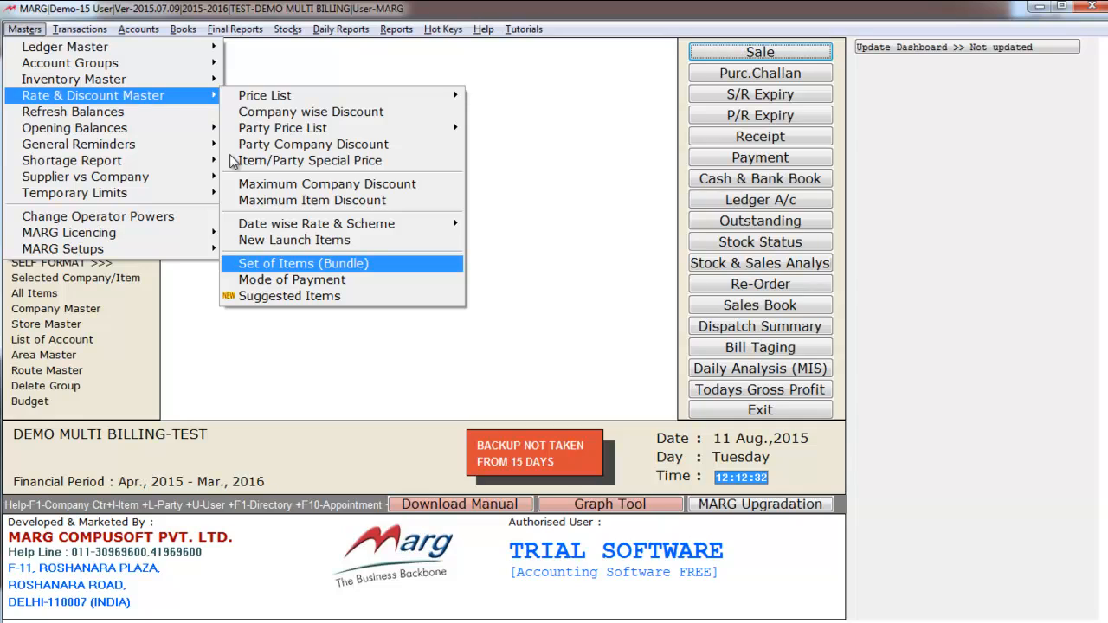
key("Return")
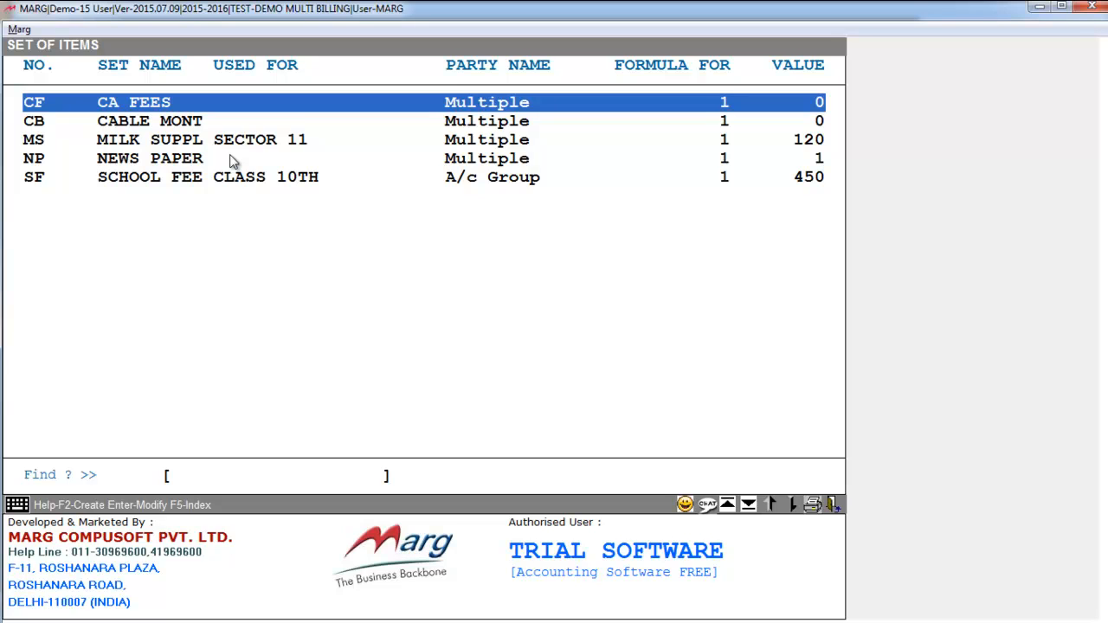
Open the CA FEES item set for modification, keep its number, formula and name, and apply it to Multiple parties
key("Down")
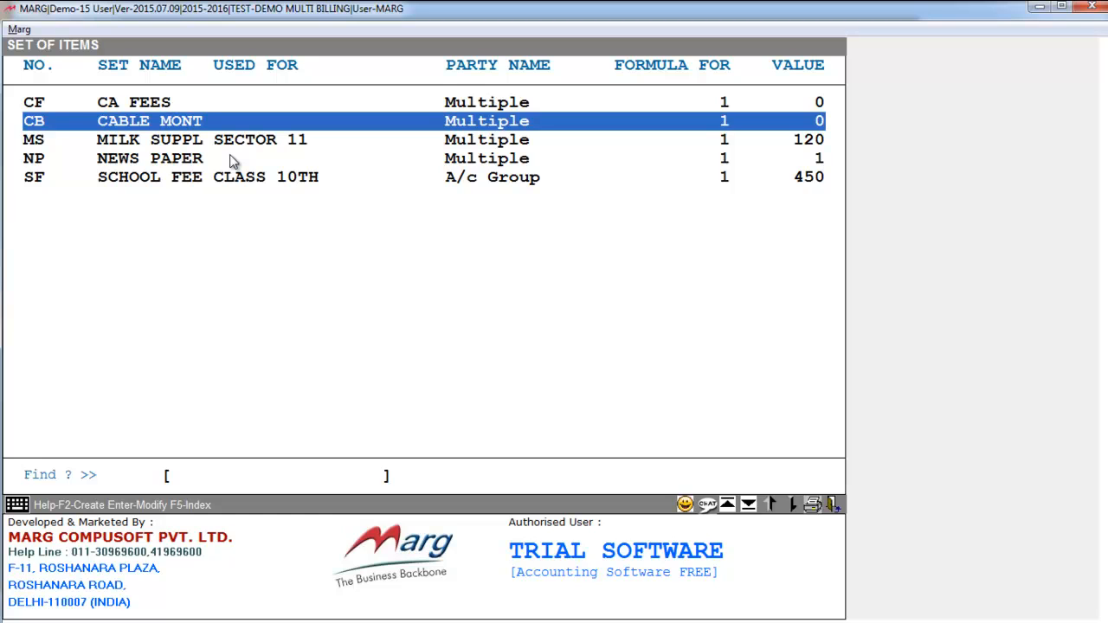
key("Down")
key("Down")
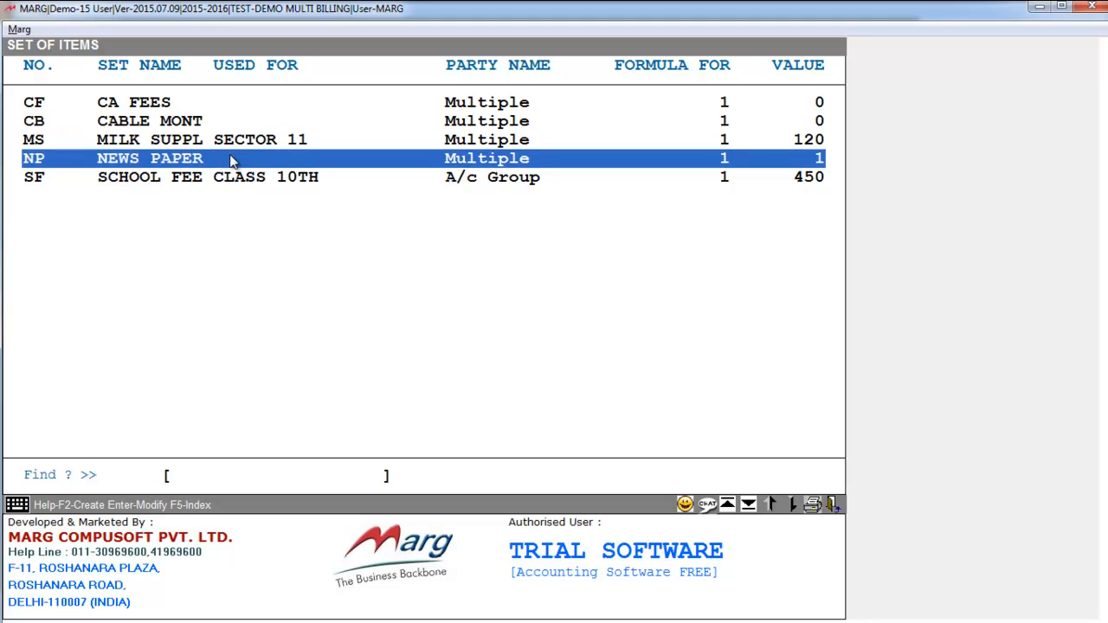
key("Down")
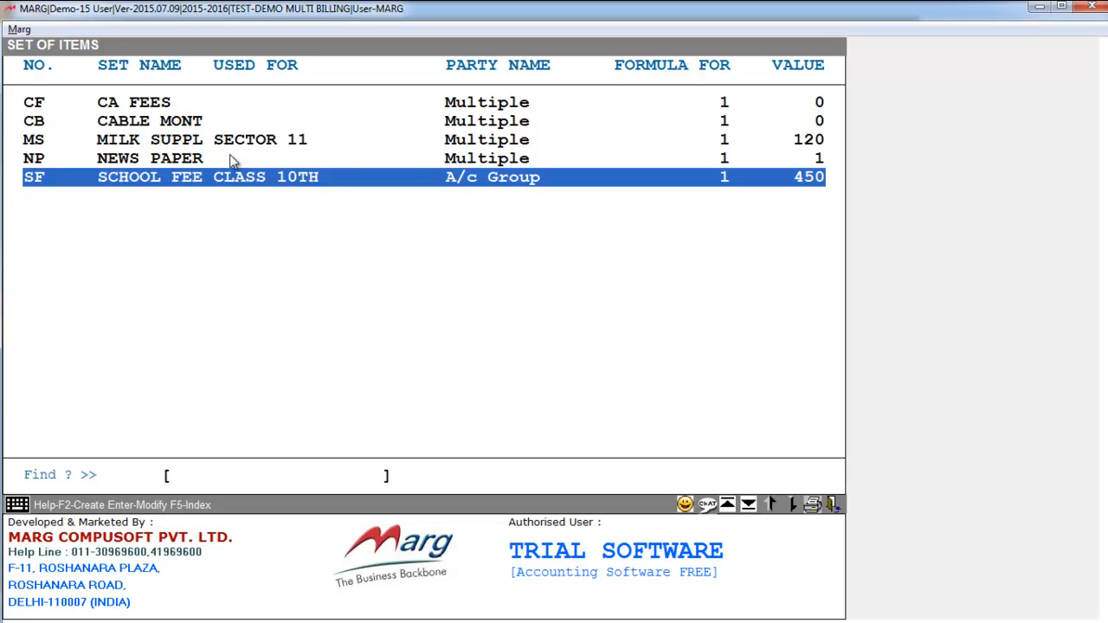
key("Home")
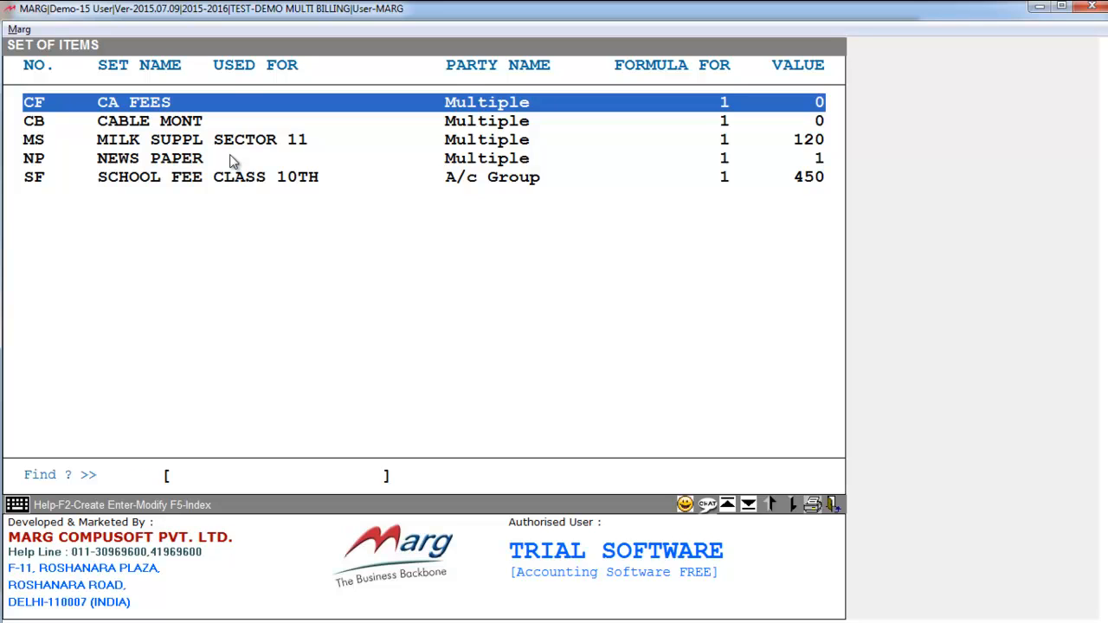
key("Return")
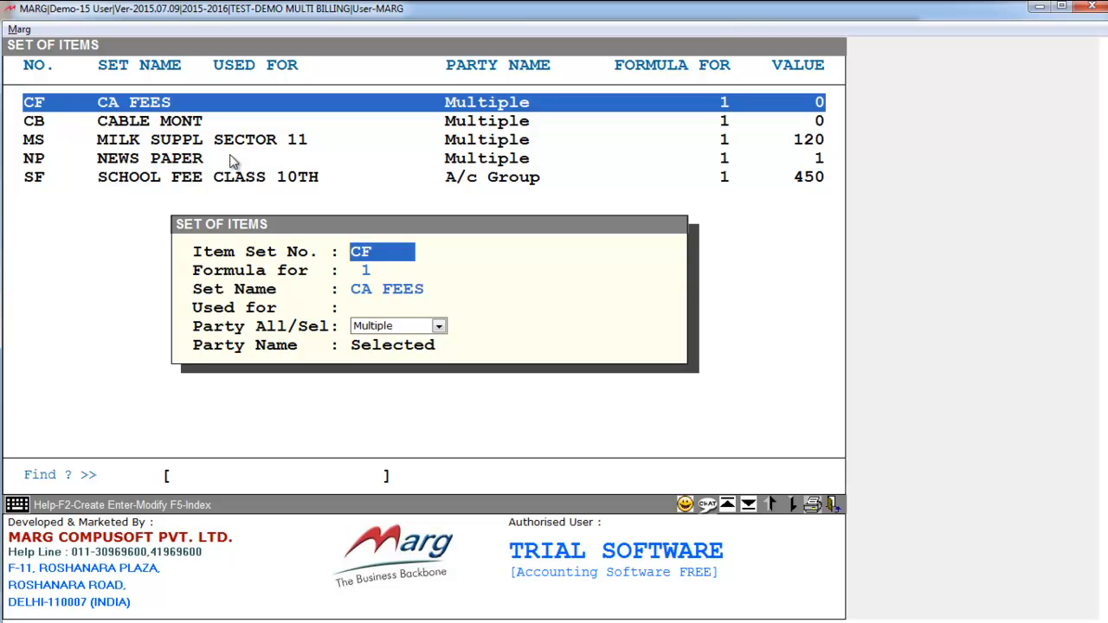
key("Return")
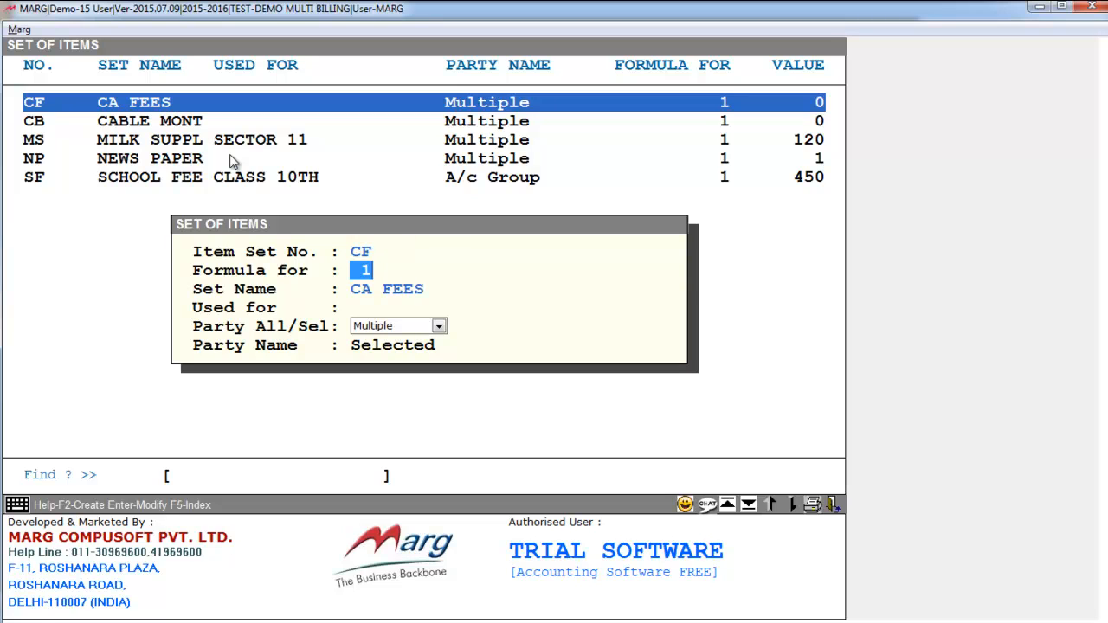
key("Return")
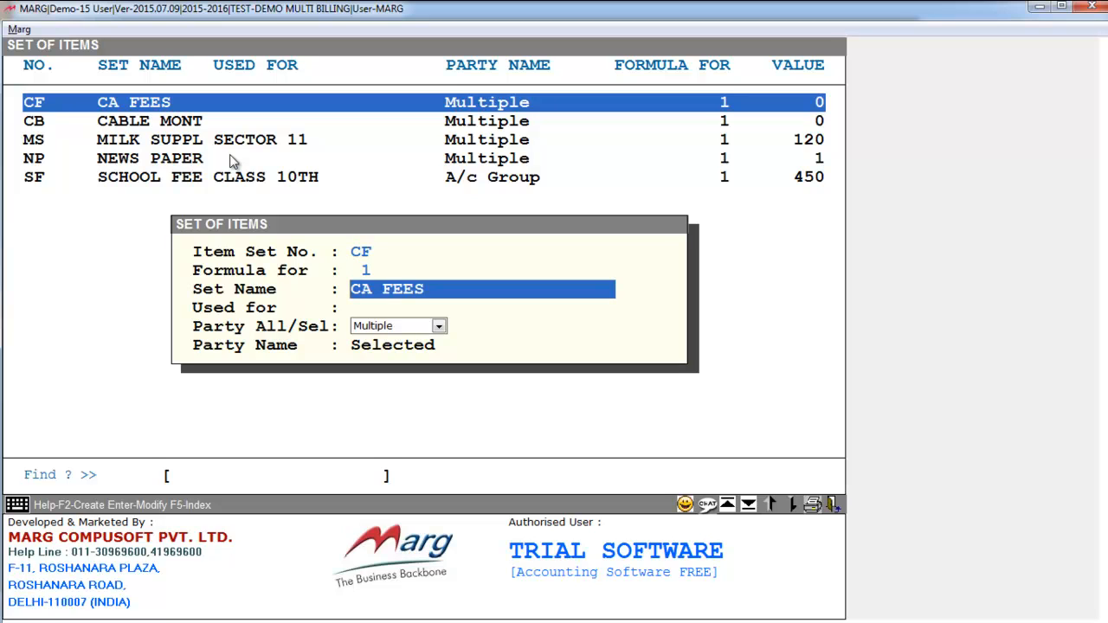
key("Return")
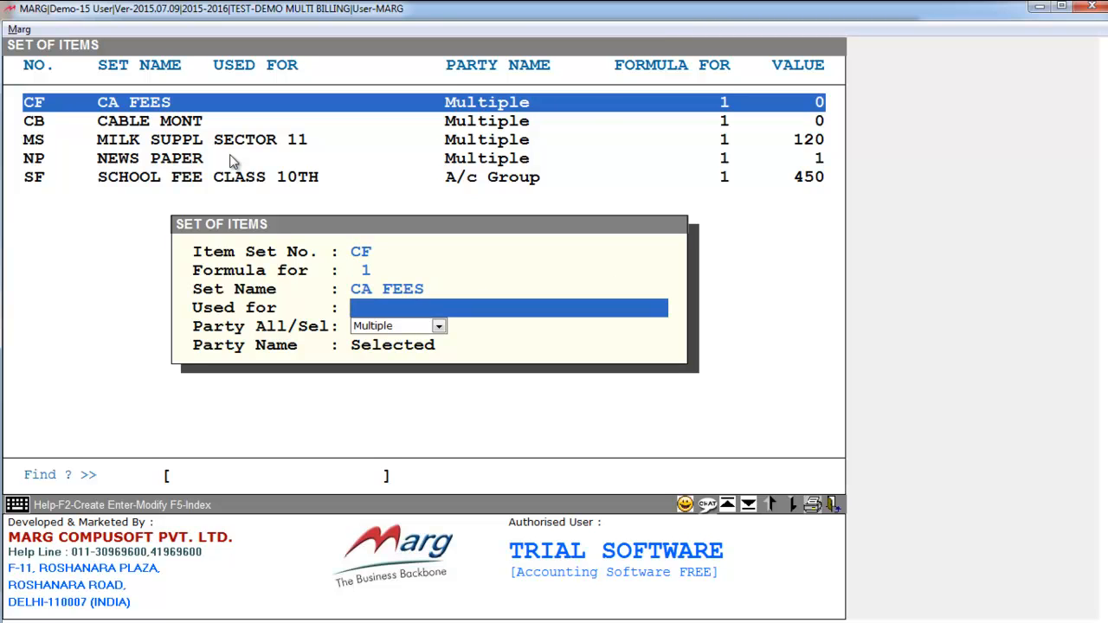
key("Return")
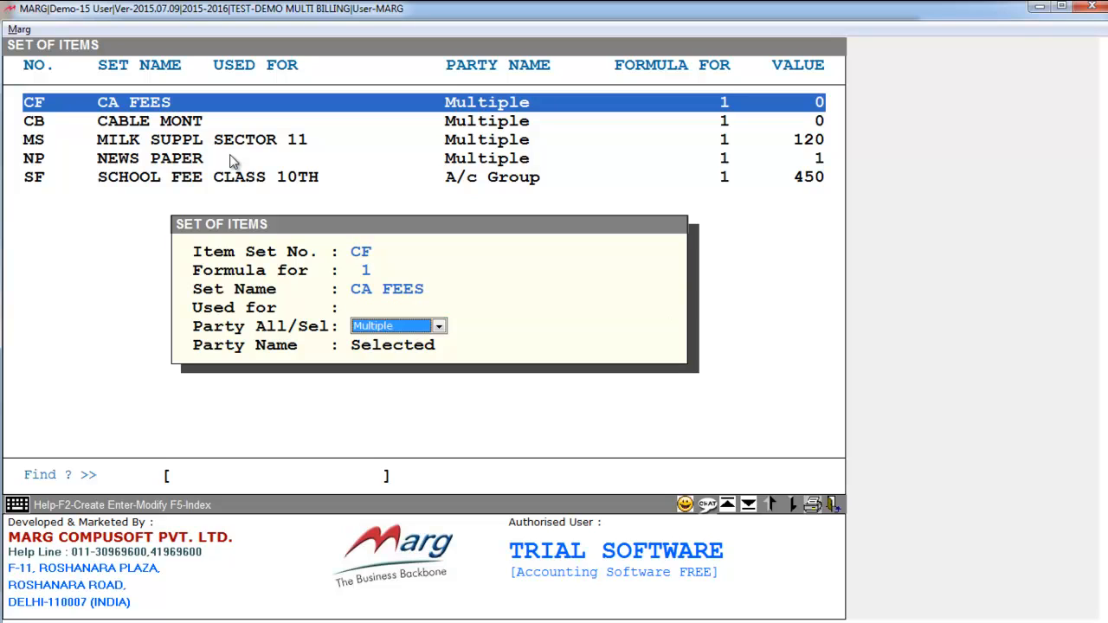
left_click(395, 329)
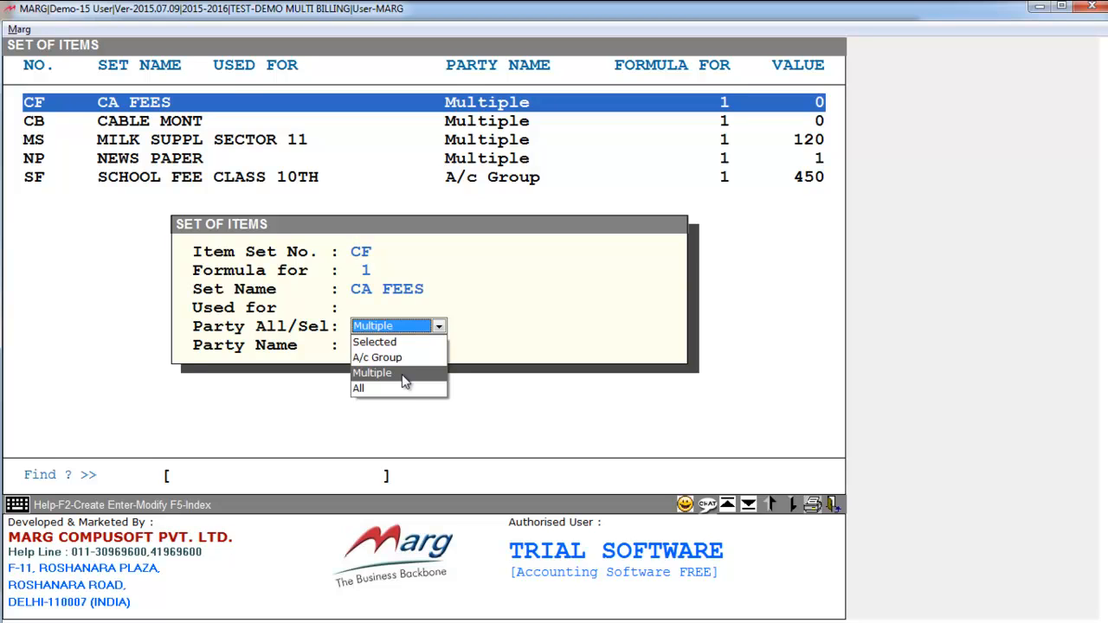
left_click(404, 381)
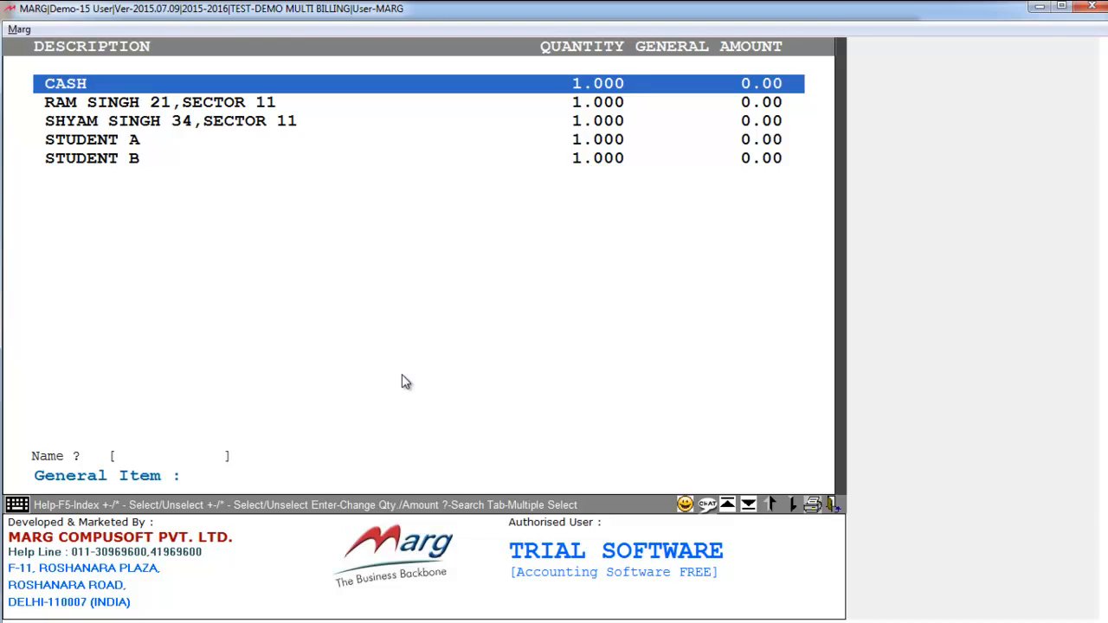
Mark the second and third parties in the list for the CA FEES set
key("Down")
key("plus")
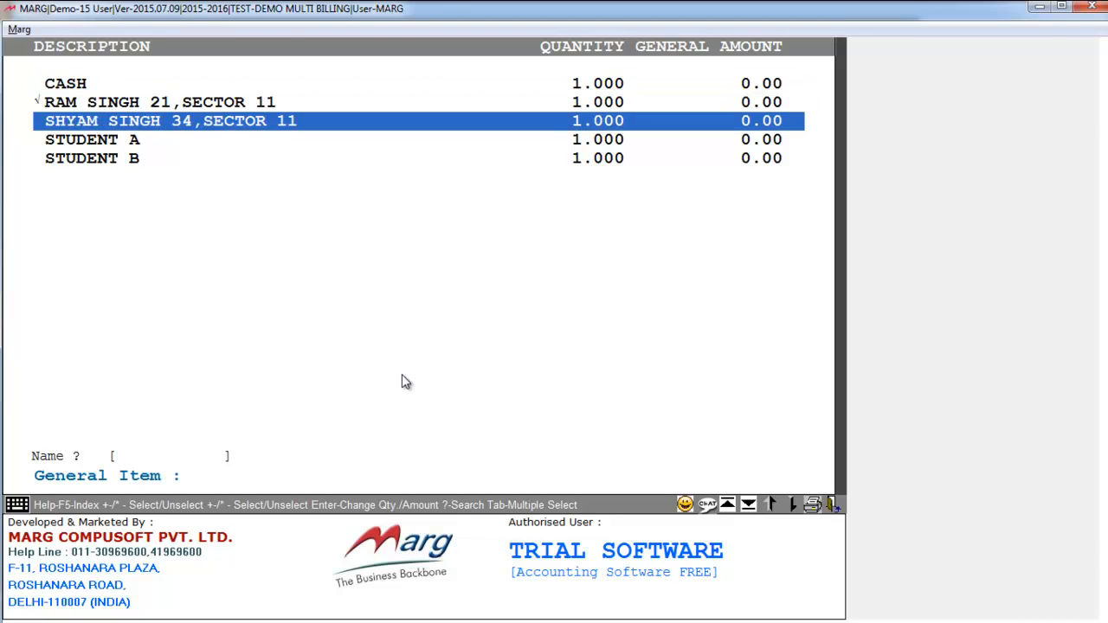
key("plus")
Set the first marked party's general amount to 15000 and its general item to FEES+AUDIT CHARGES
key("Return")
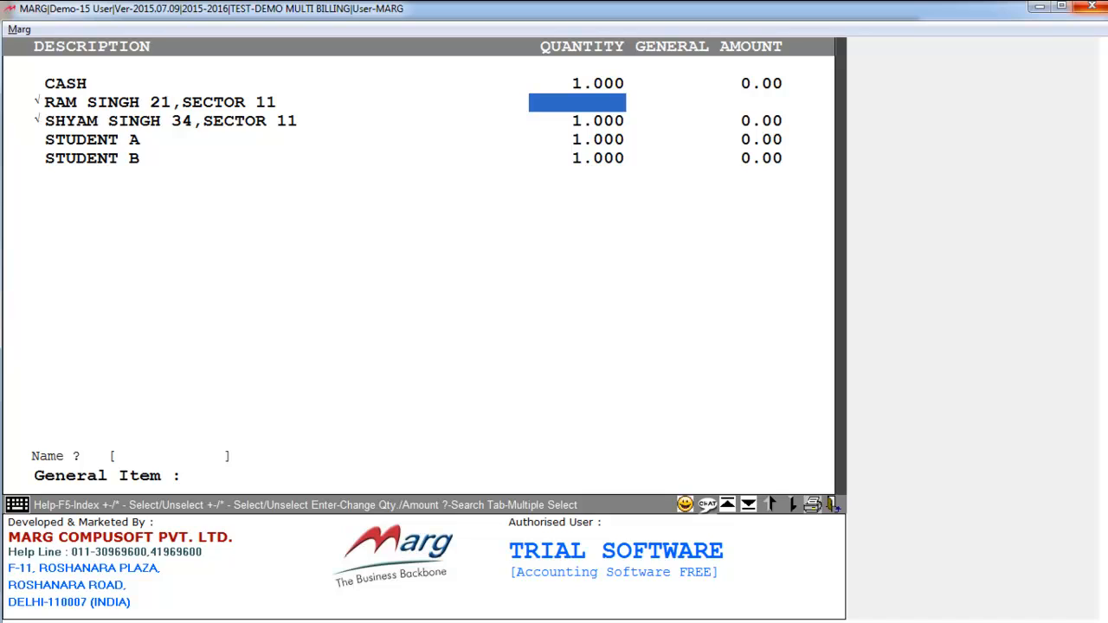
key("Return")
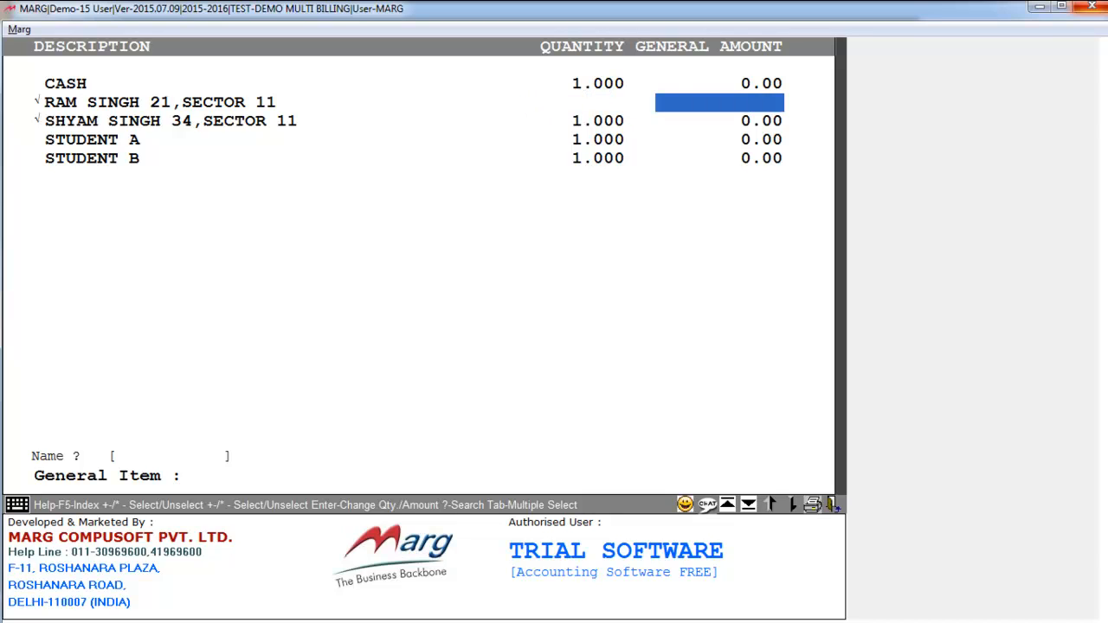
type("15000")
key("Return")
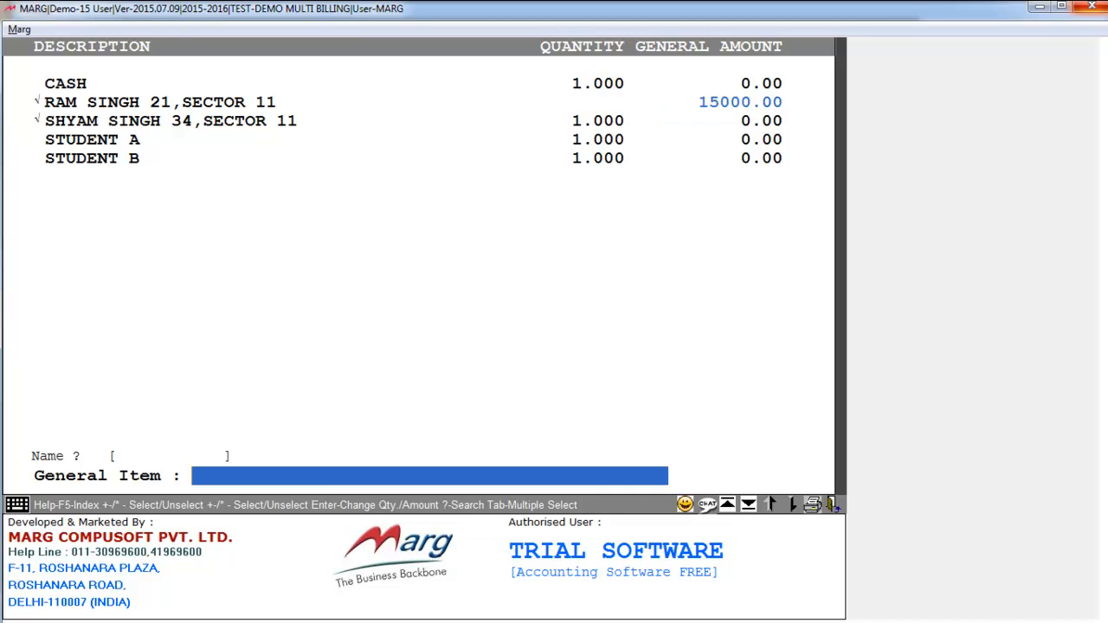
type("FEES+AUDIT CHARGES")
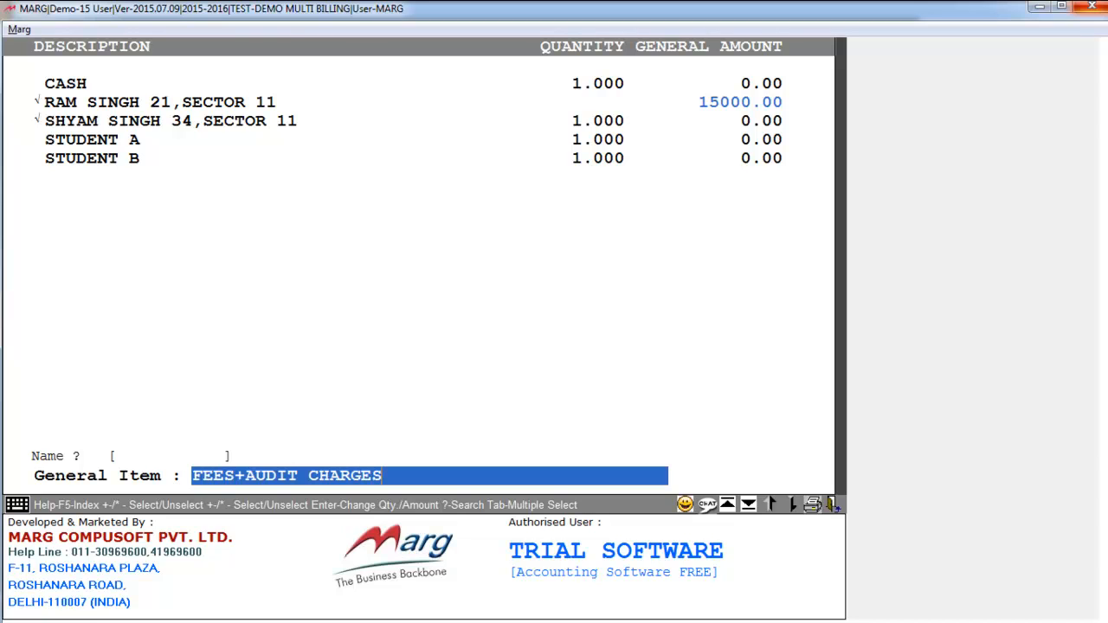
key("Return")
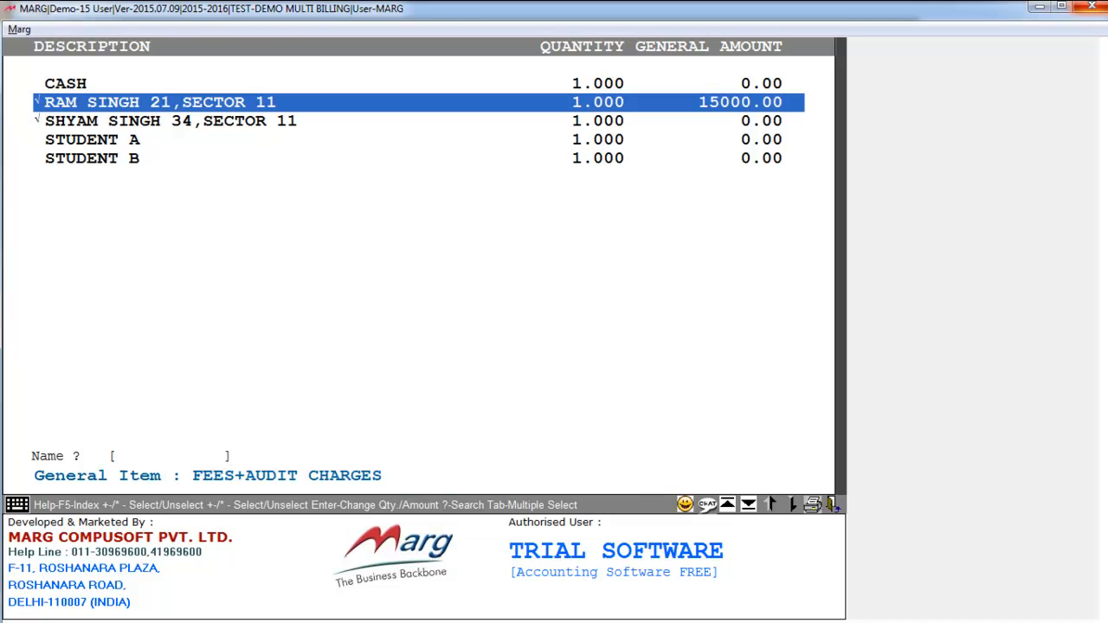
Set the second marked party's general amount to 5000 and its general item to FEES, and accept the party selection
key("Down")
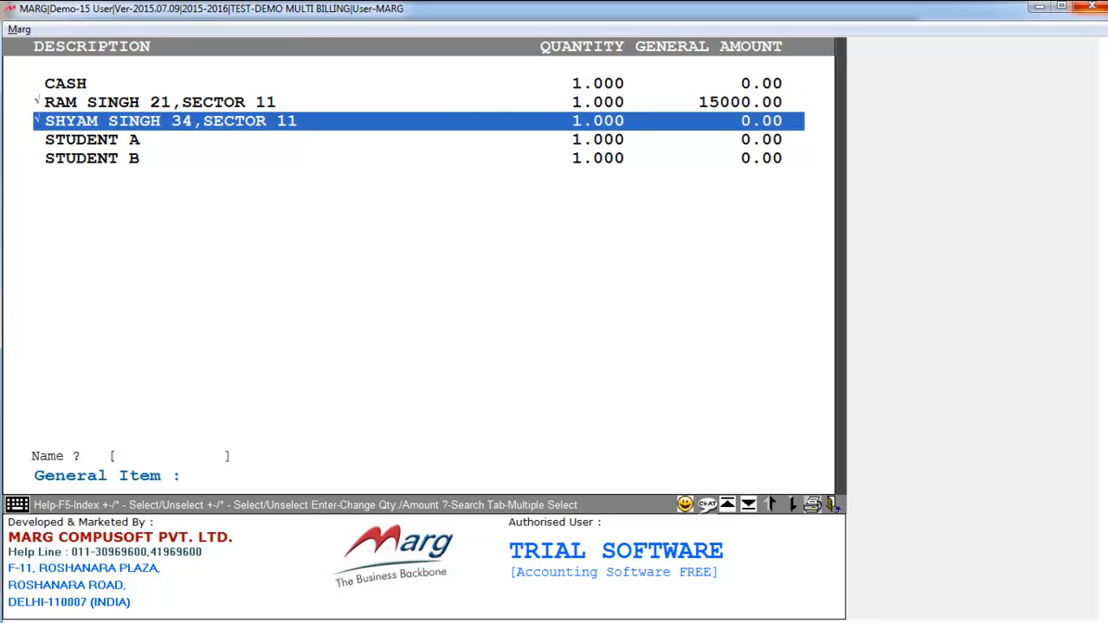
key("Return")
type("5000")
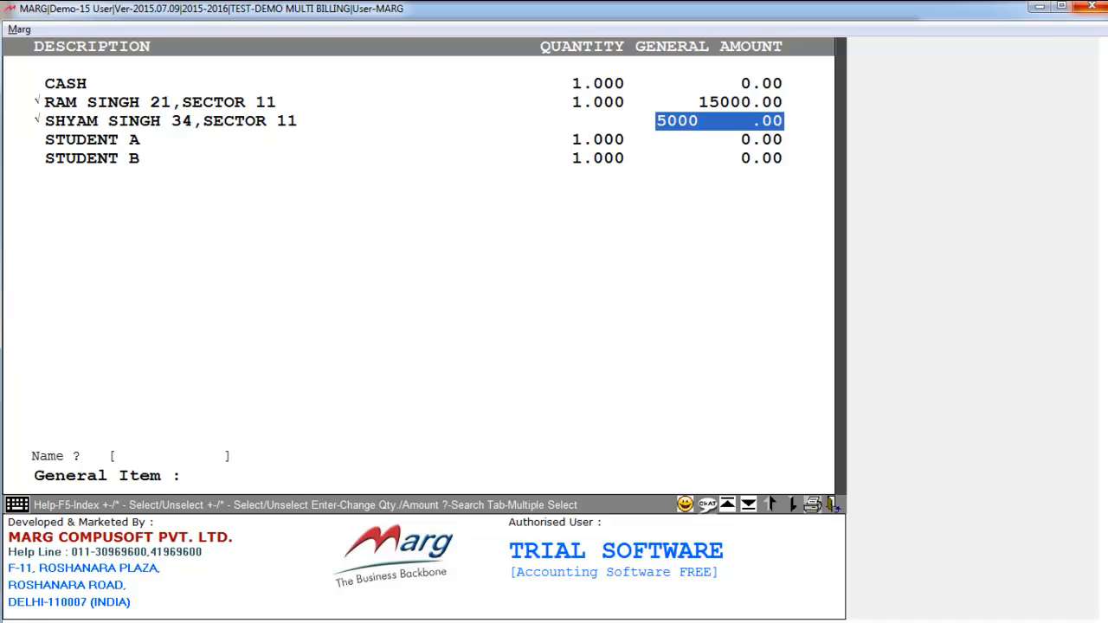
key("Return")
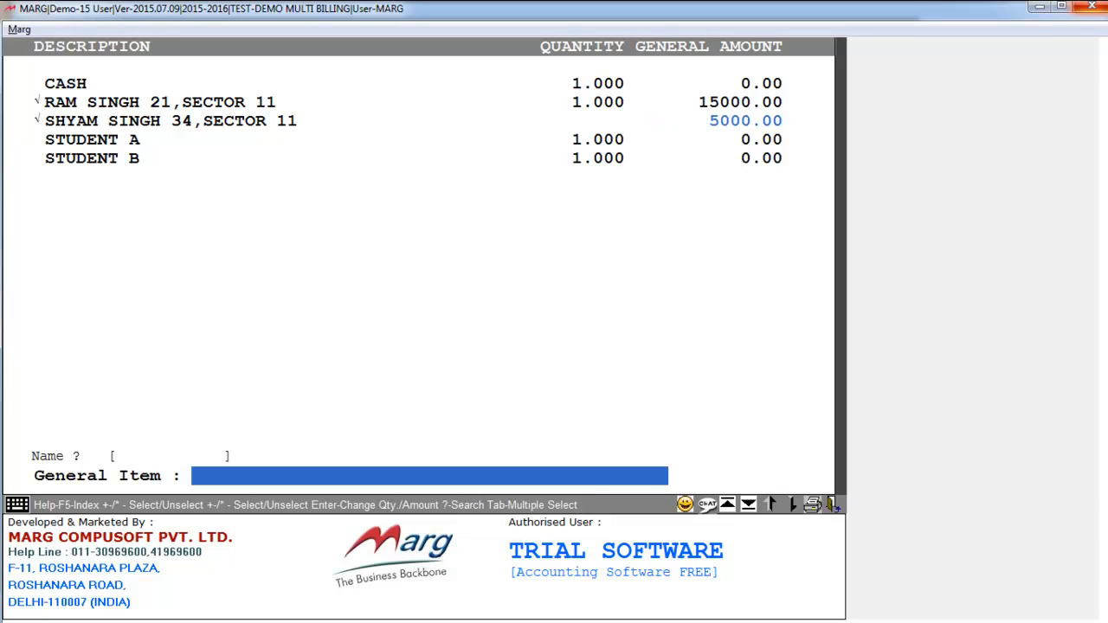
type("FESS")
key("BackSpace")
key("BackSpace")
type("ES")
key("Return")
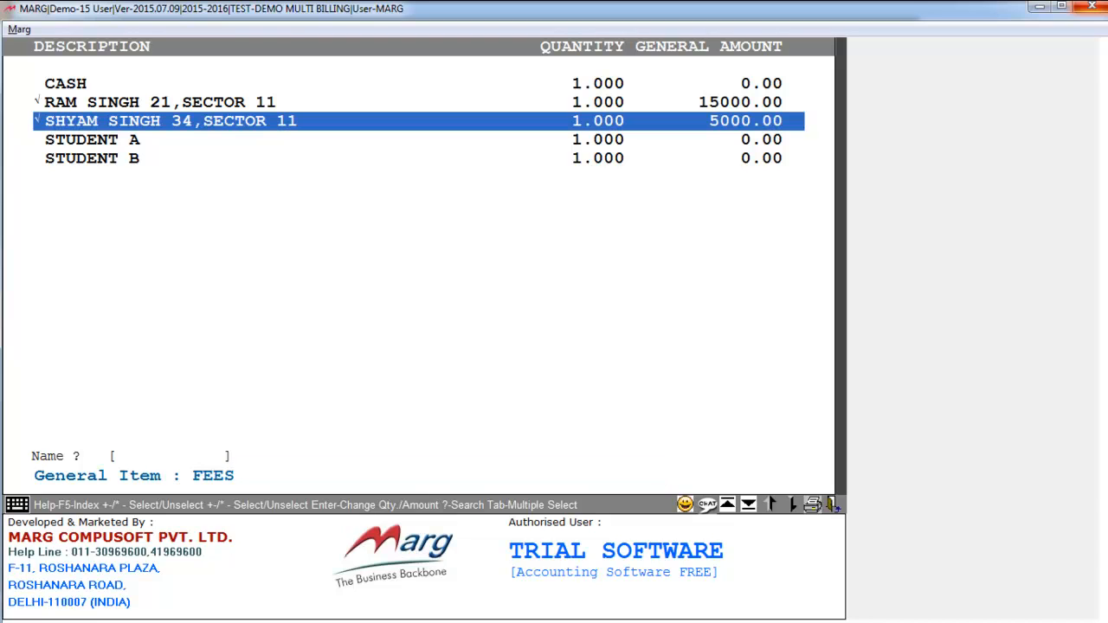
key("Return")
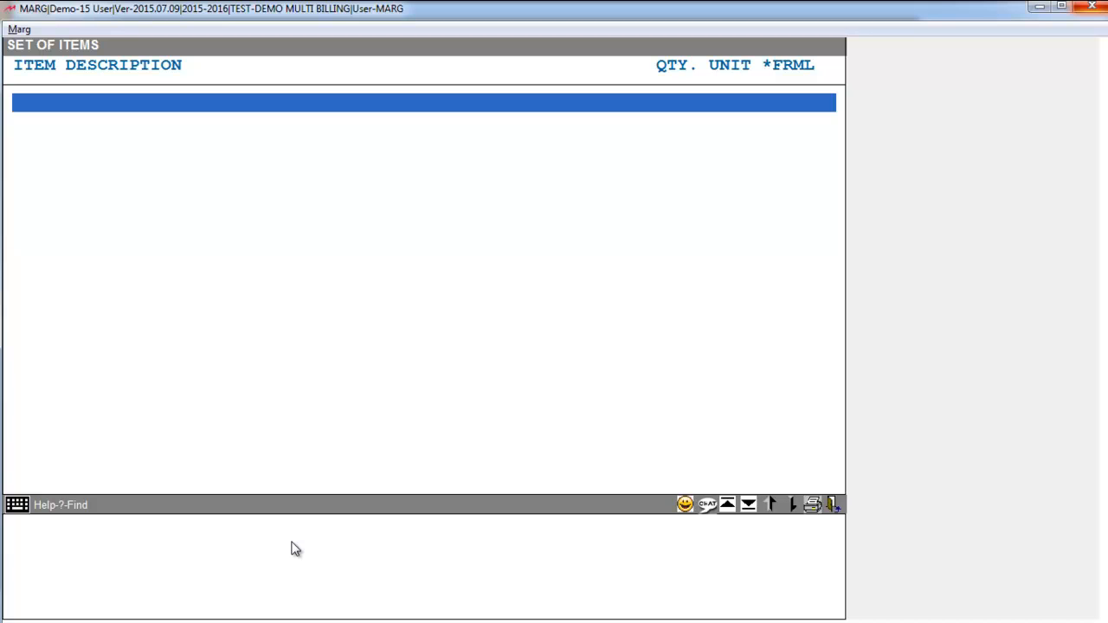
Choose General Item from the item list as the first line of the CA FEES set
key("Return")
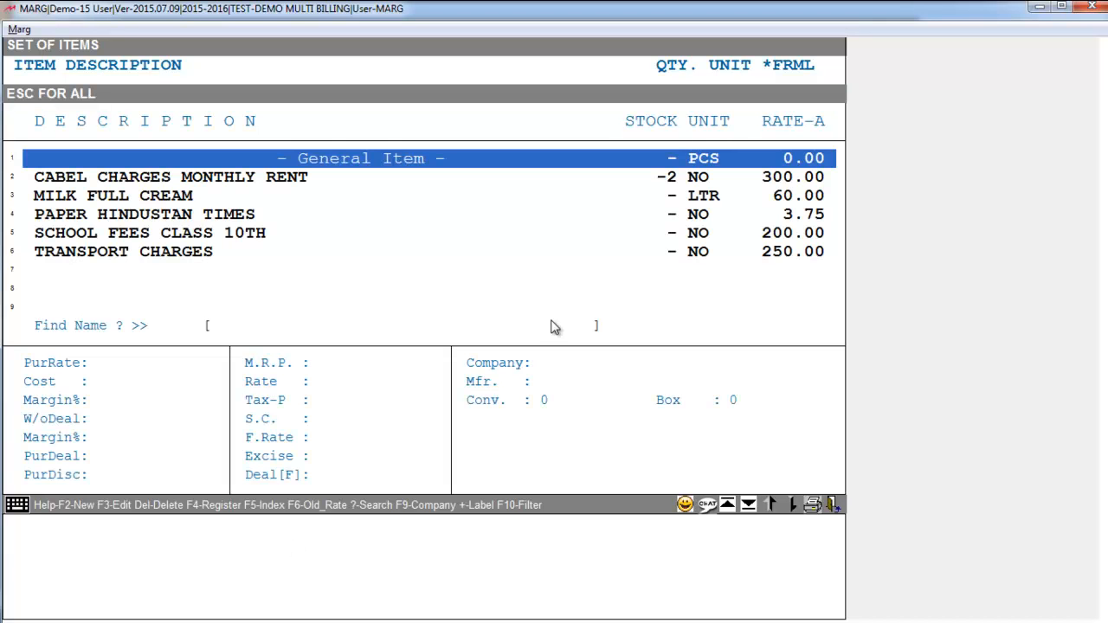
key("Down")
key("Down")
key("Down")
key("Down")
key("Down")
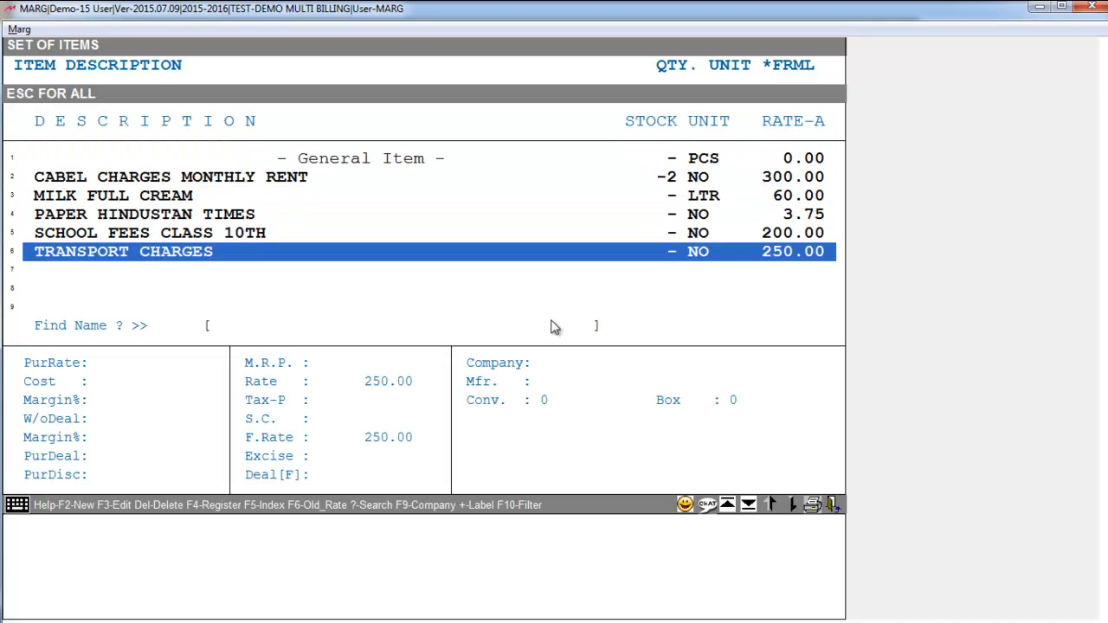
key("Up")
key("Up")
key("Up")
key("Up")
key("Up")
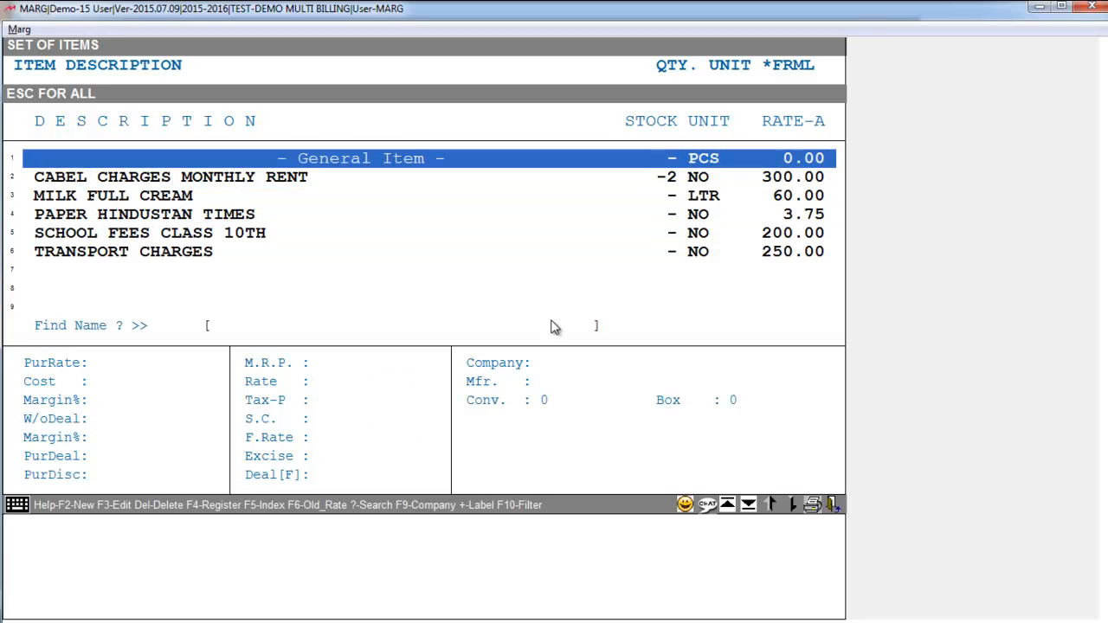
key("Return")
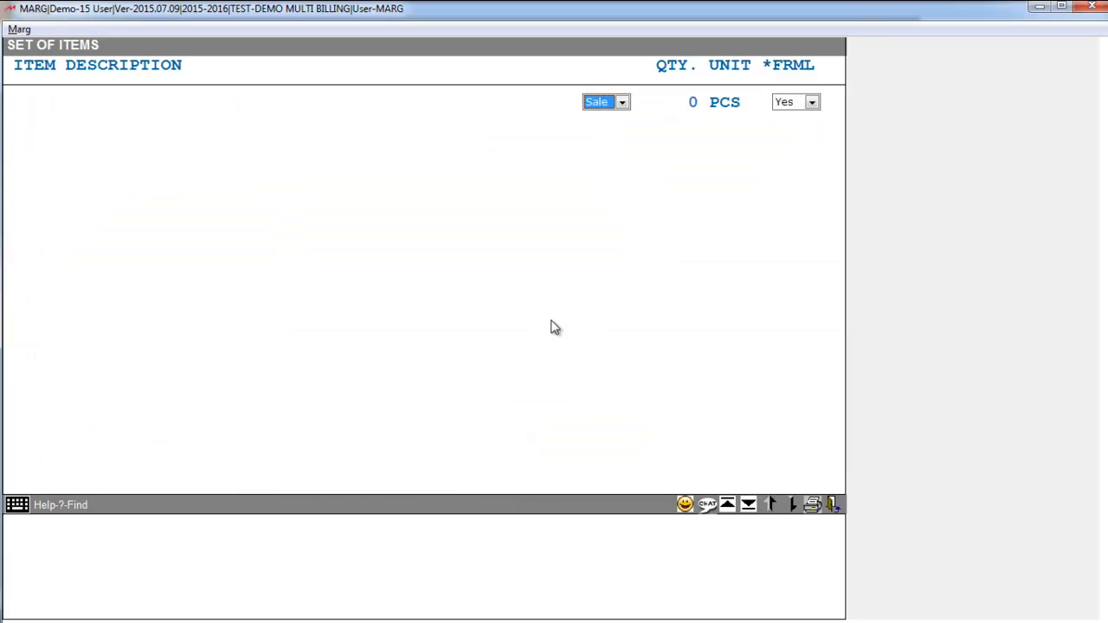
Set the first line's quantity to 1 with formula Yes, and exit the CA FEES set and the item set list
type("1")
key("Return")
left_click(812, 102)
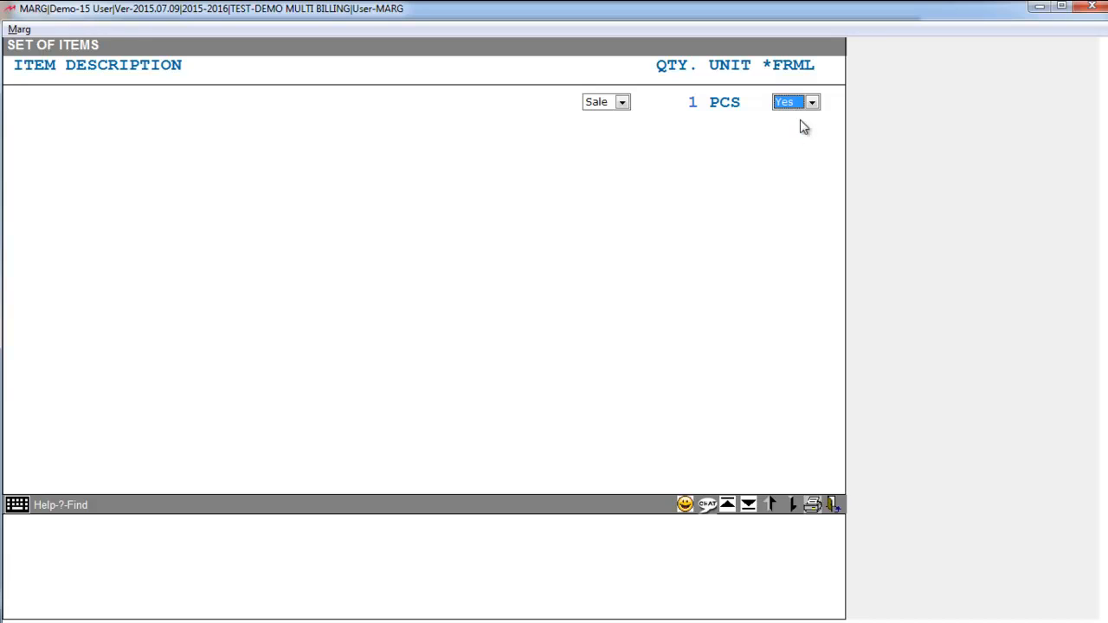
key("Return")
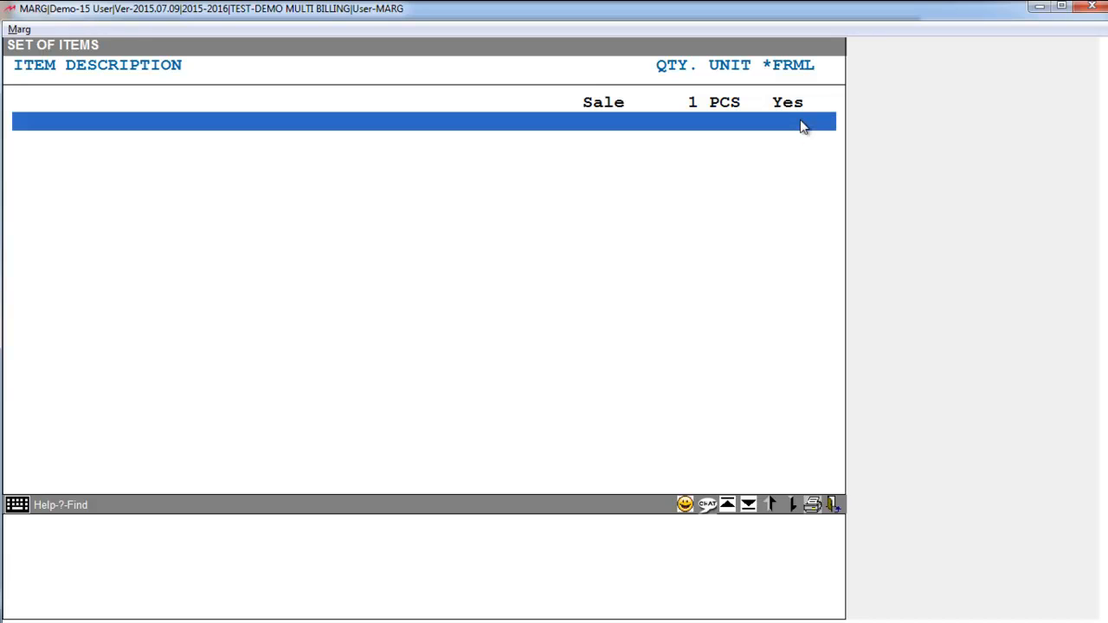
key("Escape")
key("Right")
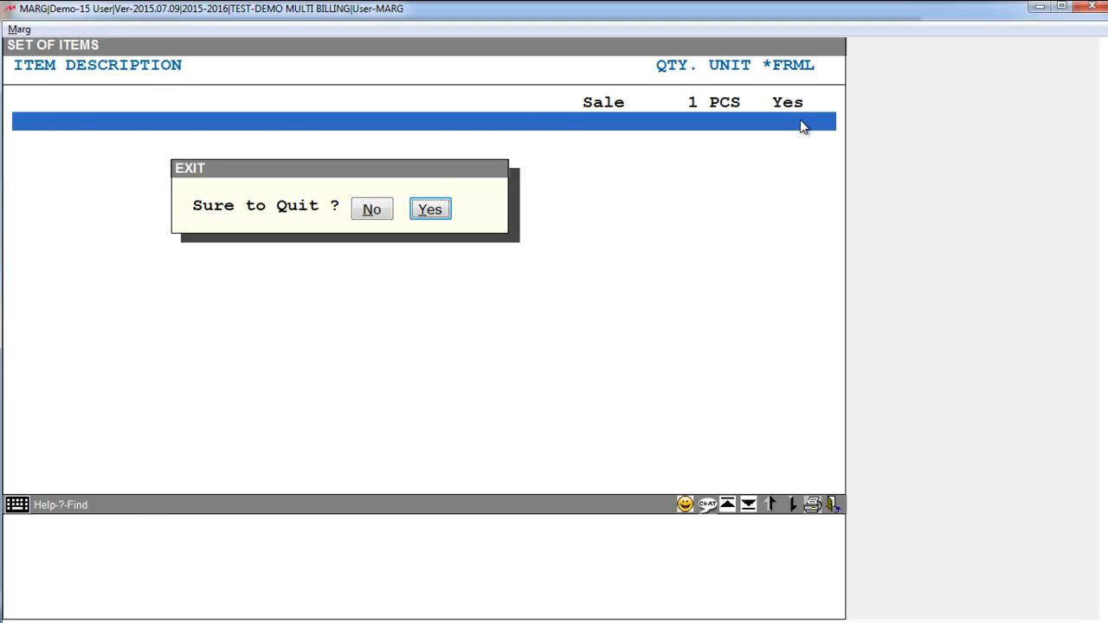
key("Return")
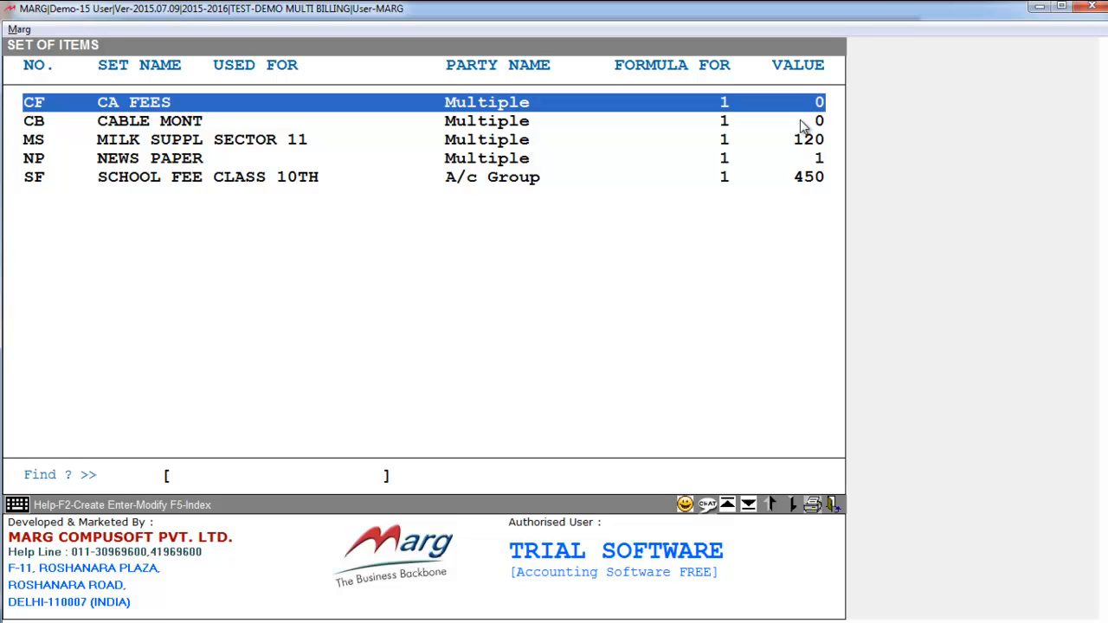
key("Escape")
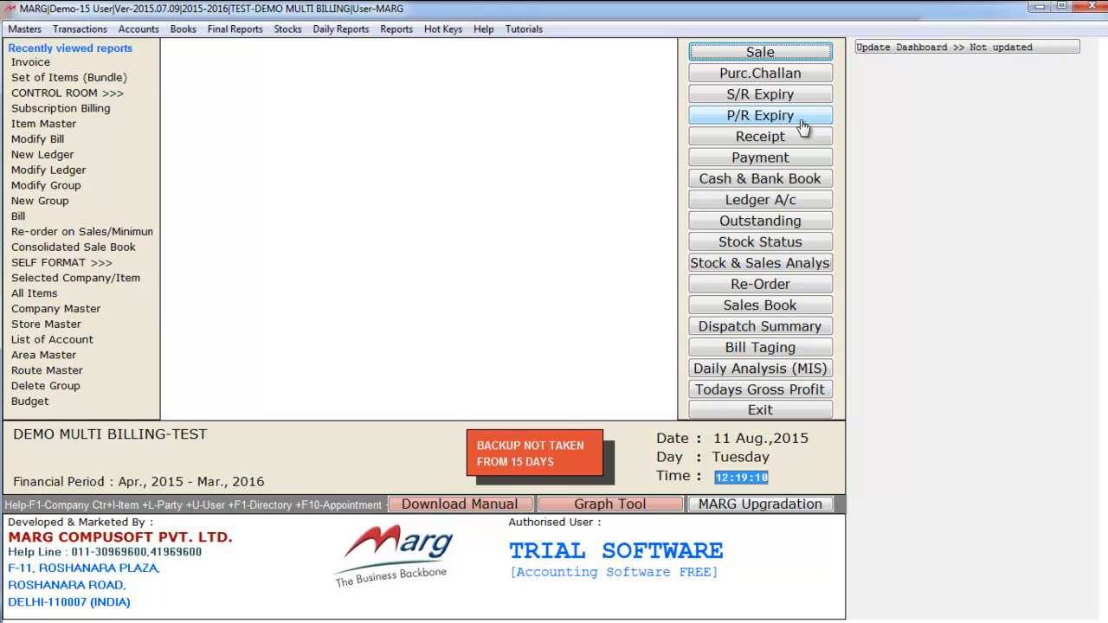
Start Subscription Billing for sales and choose the CF CA FEES set of items
key("alt+t")
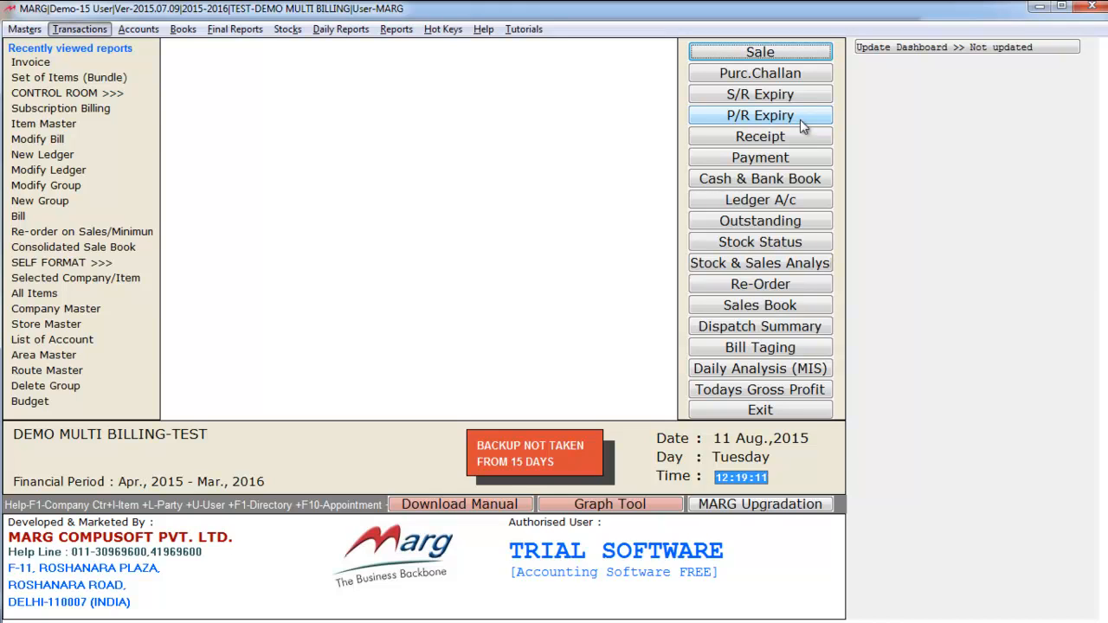
key("Down")
key("Right")
key("Down")
key("Down")
key("Down")
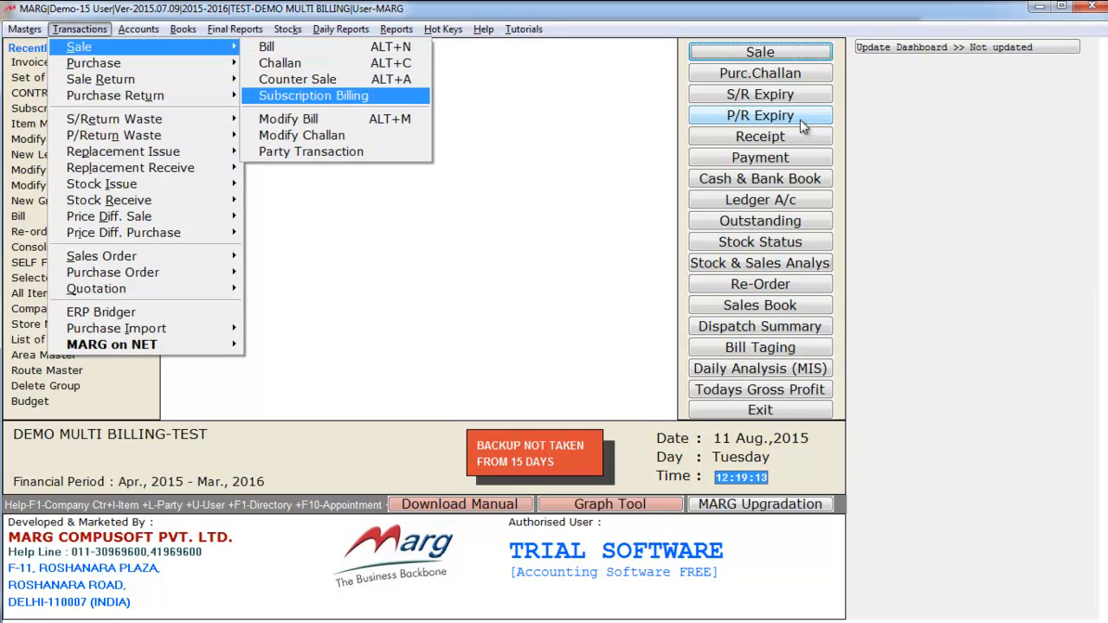
key("Return")
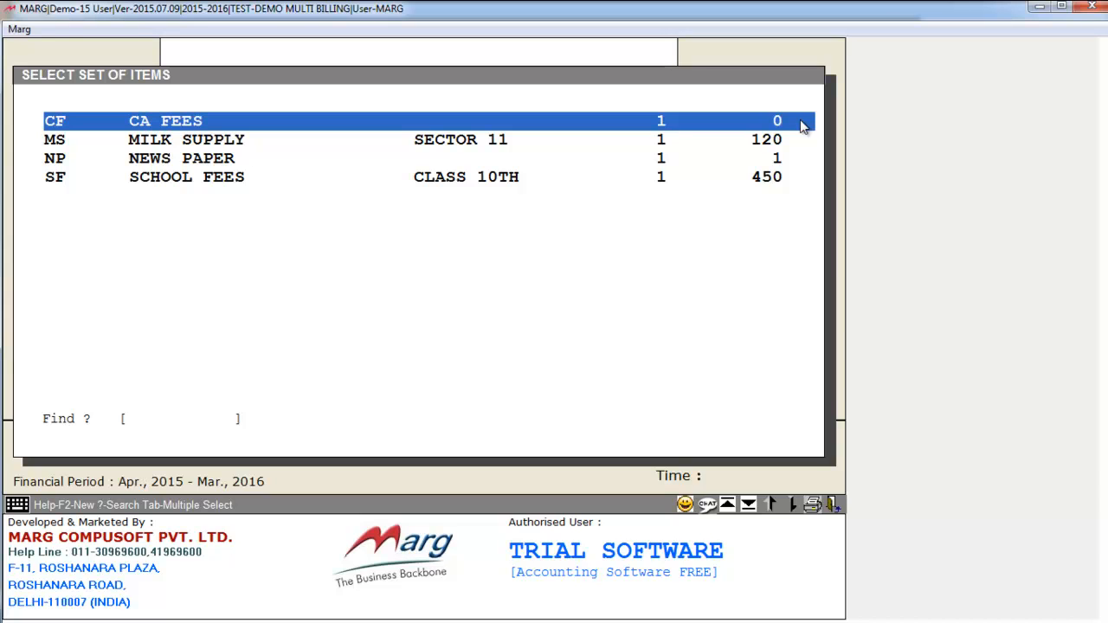
key("Return")
key("Return")
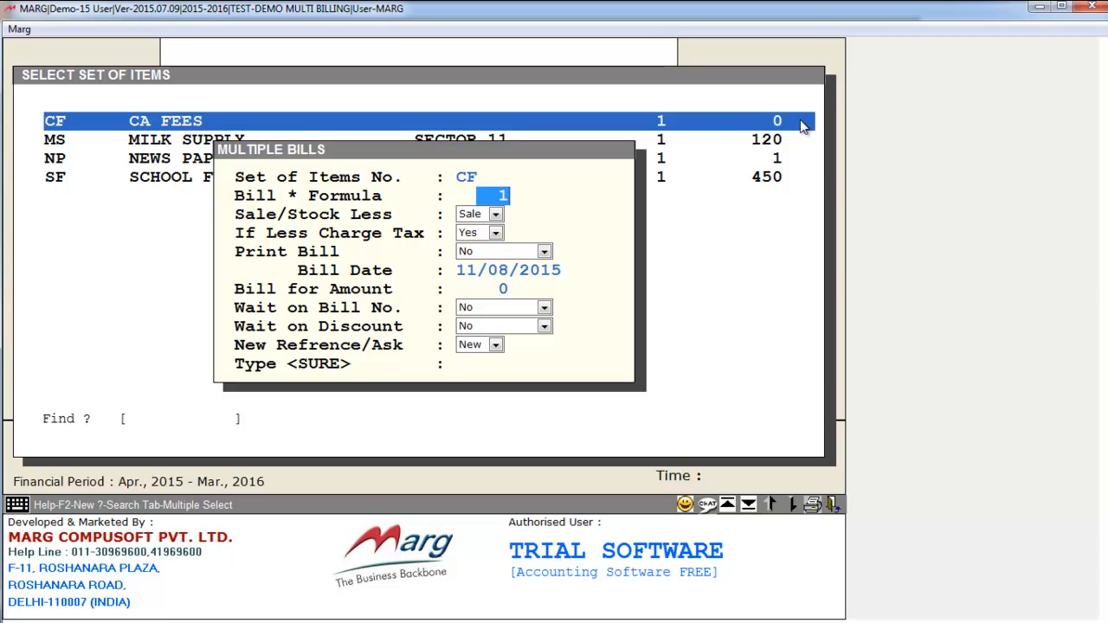
Accept the default multiple bill settings for the CF set and confirm them with SURE
key("Return")
key("Return")
key("Return")
key("Return")
key("Return")
key("Return")
key("Return")
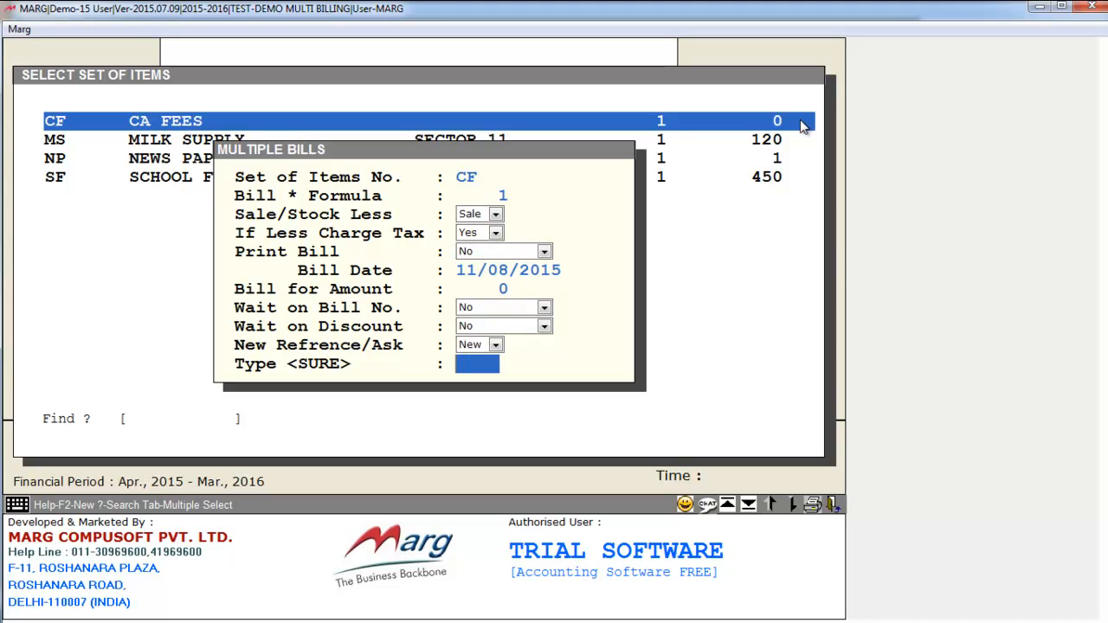
type("SURE")
key("Return")
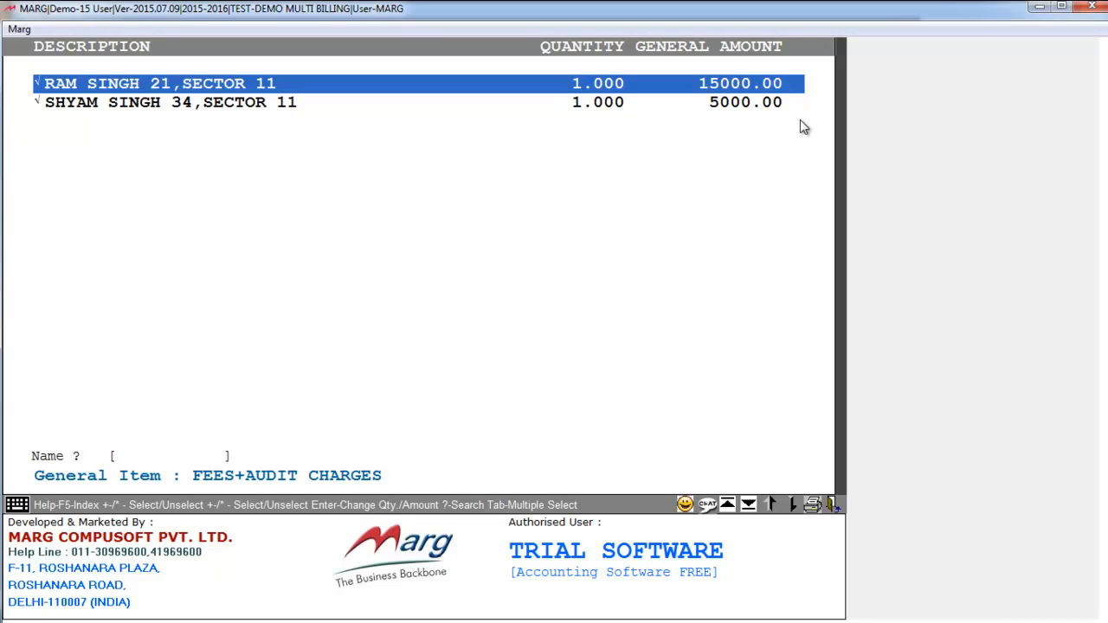
Try to set the first party's quantity to 0 while keeping its general amount
key("Return")
type("0")
key("Return")
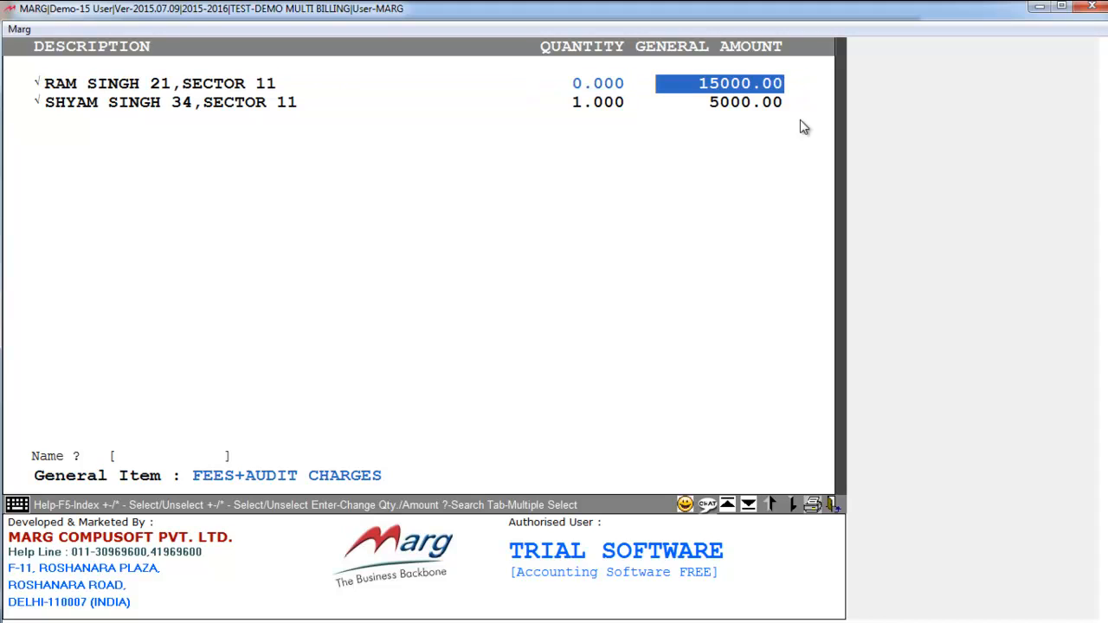
key("Return")
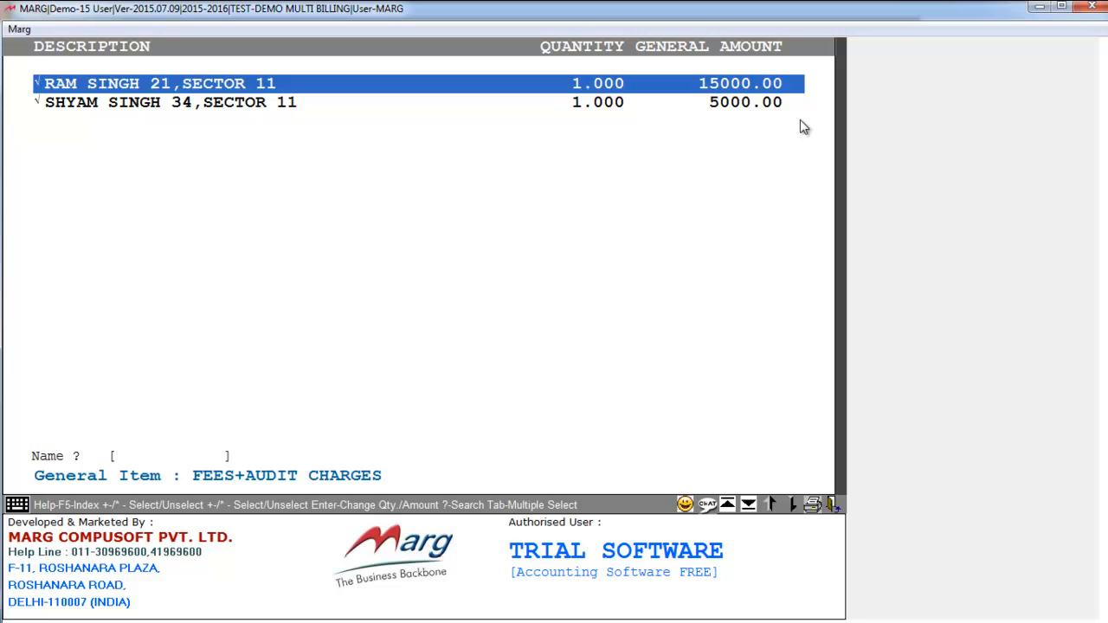
Accept the party list to generate the bills, and open the Sales Book with ledger Multi for All Date
key("Escape")
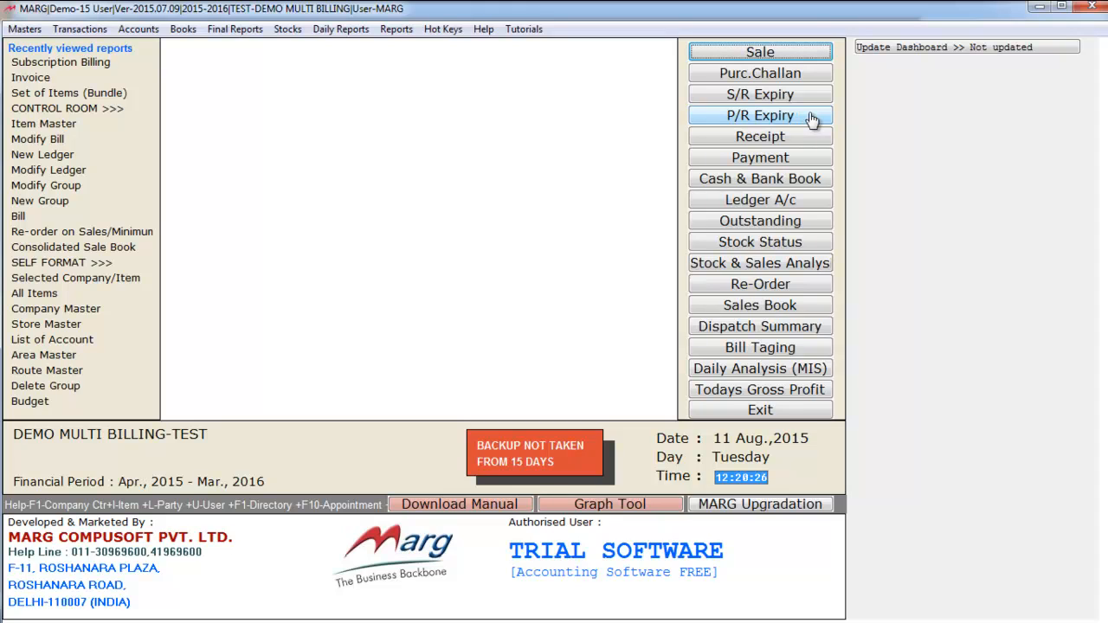
left_click(737, 309)
key("Return")
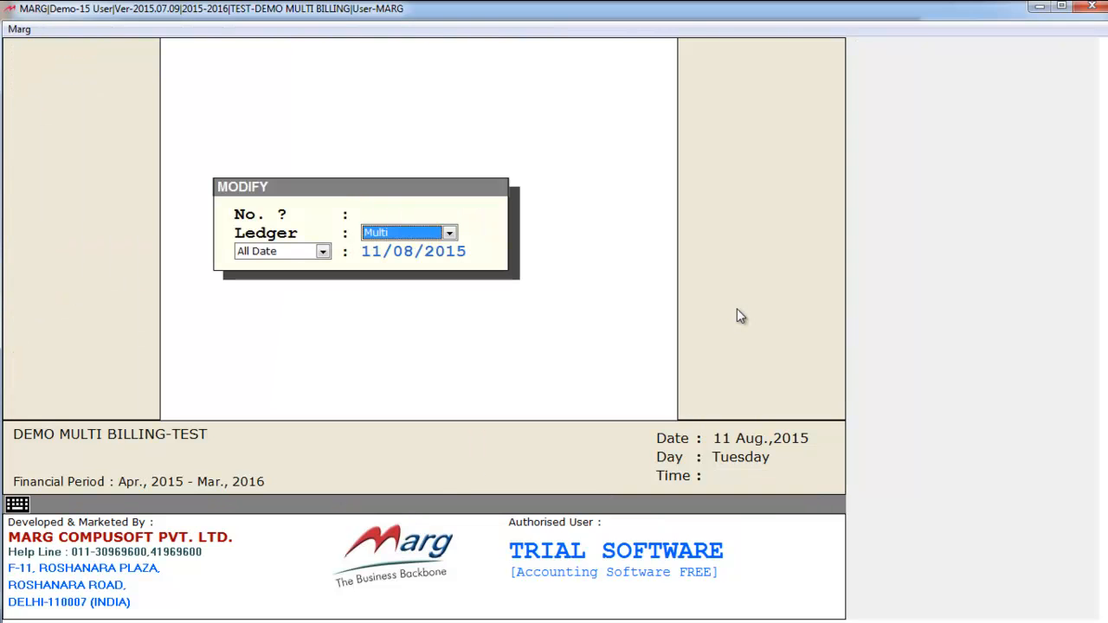
key("Return")
left_click(303, 257)
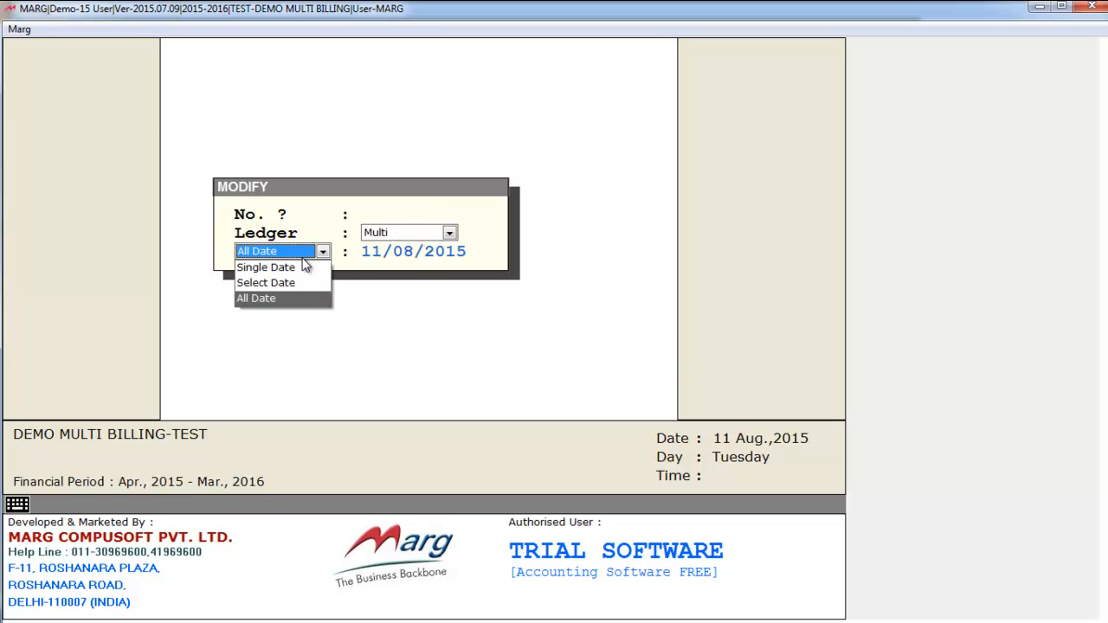
left_click(305, 299)
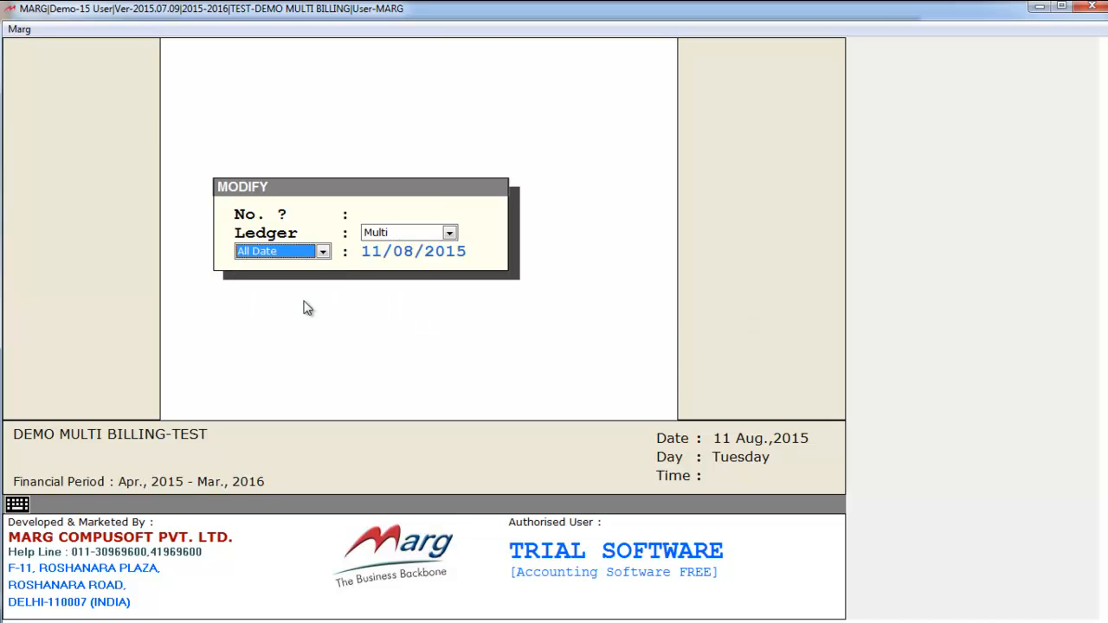
key("Return")
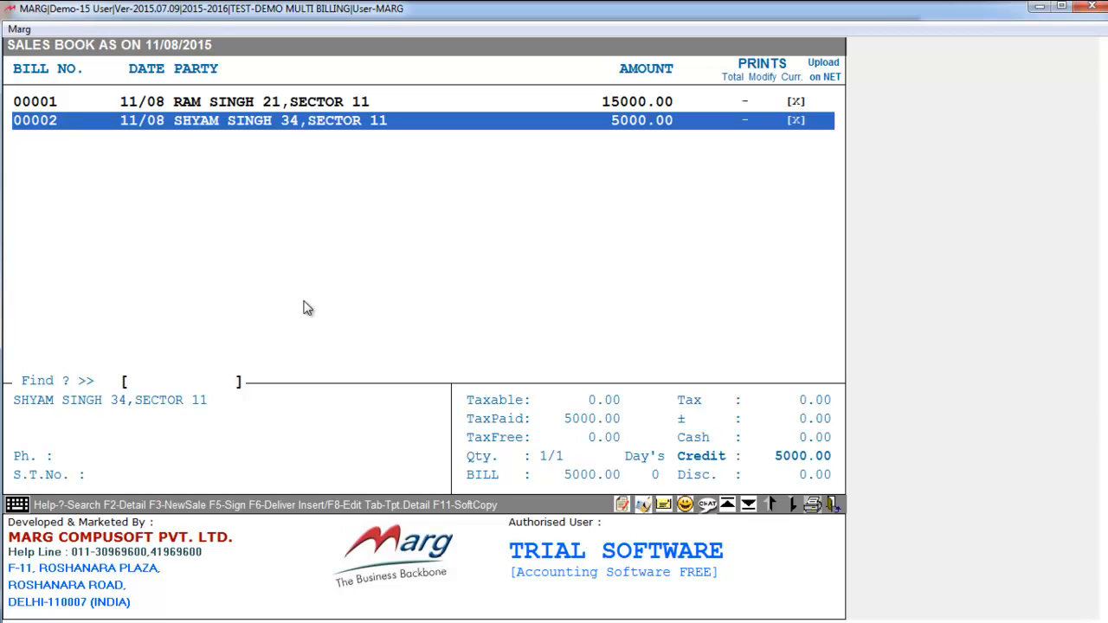
Examine the generated bills 00001 and 00002 in the Sales Book, and close it
key("Up")
key("Down")
key("Up")
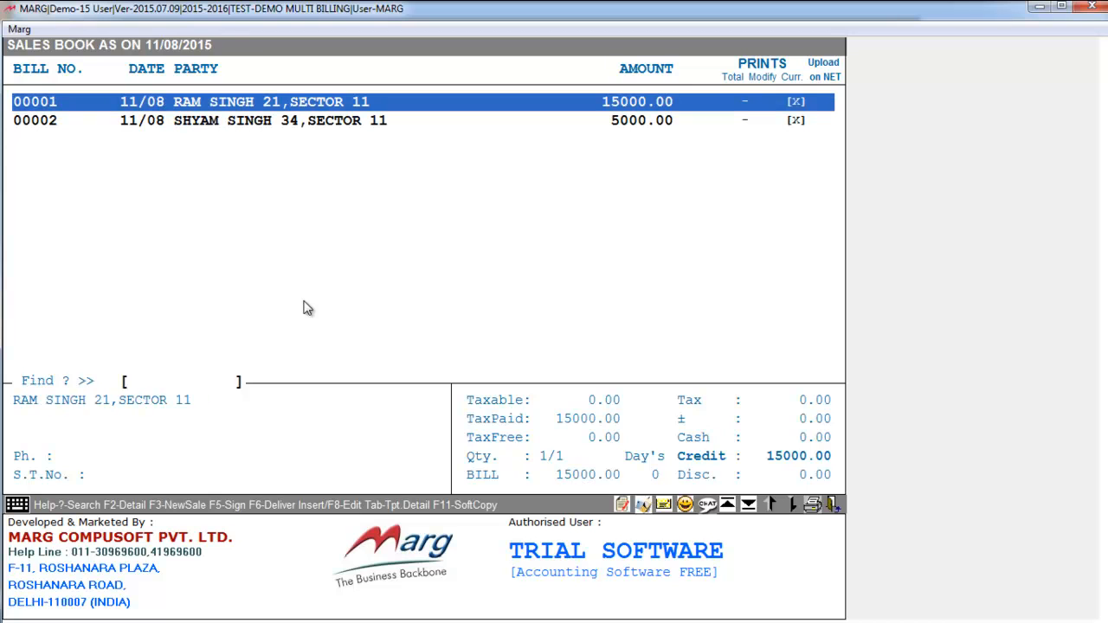
key("Return")
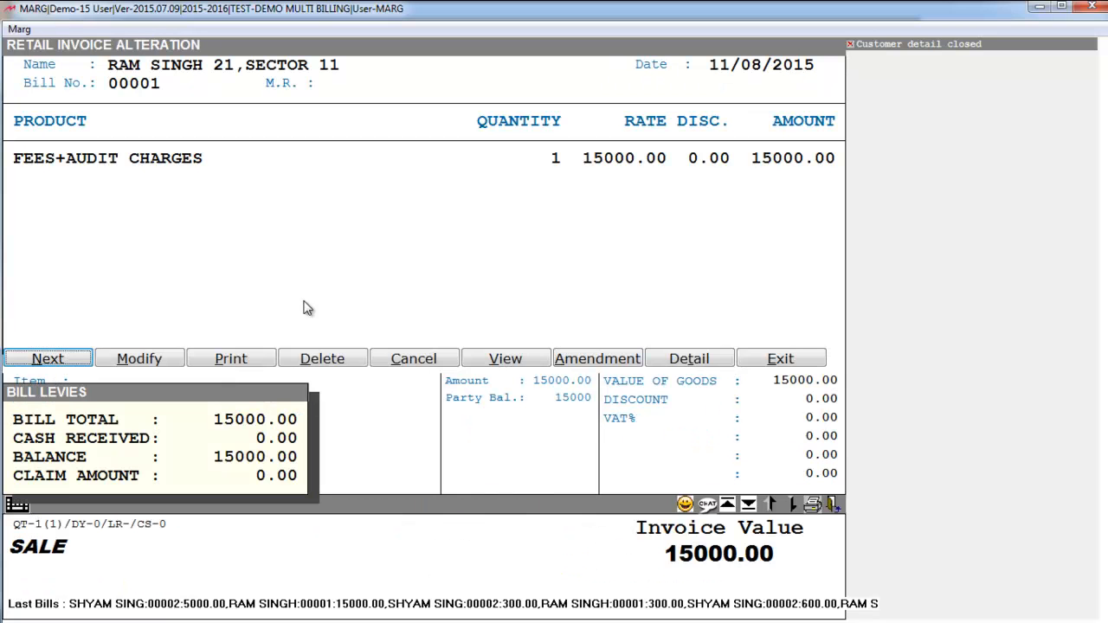
key("Escape")
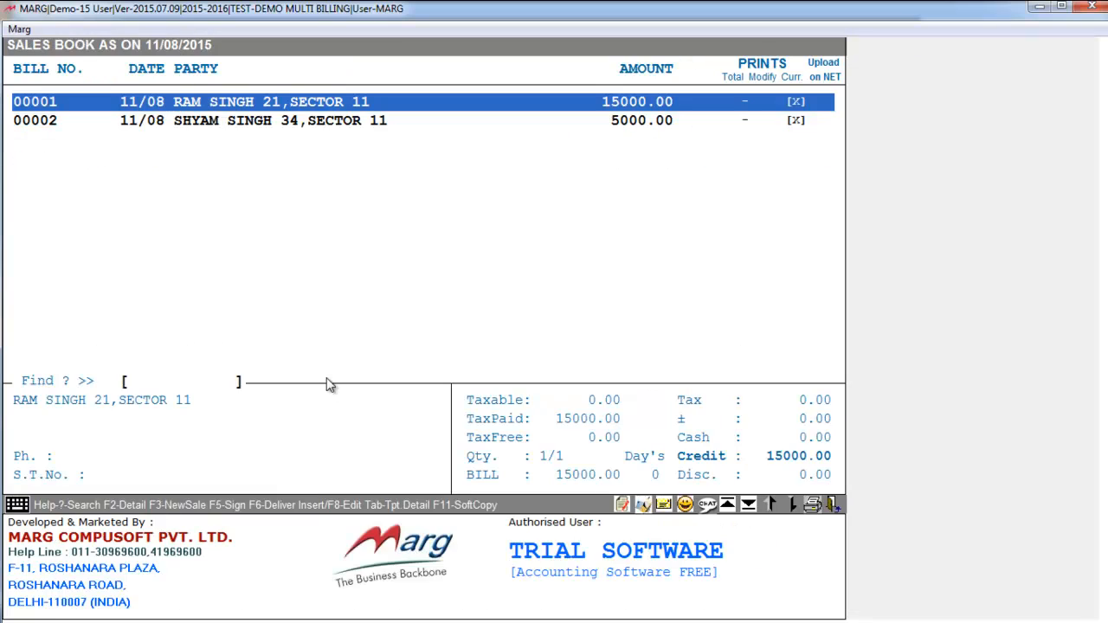
key("Down")
key("Return")
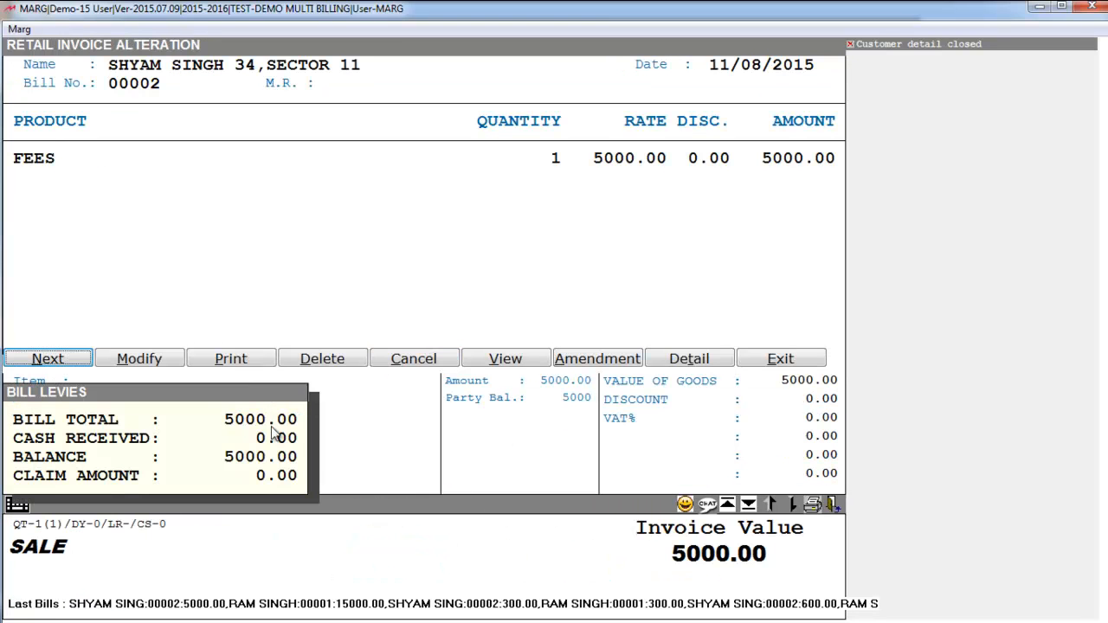
key("Escape")
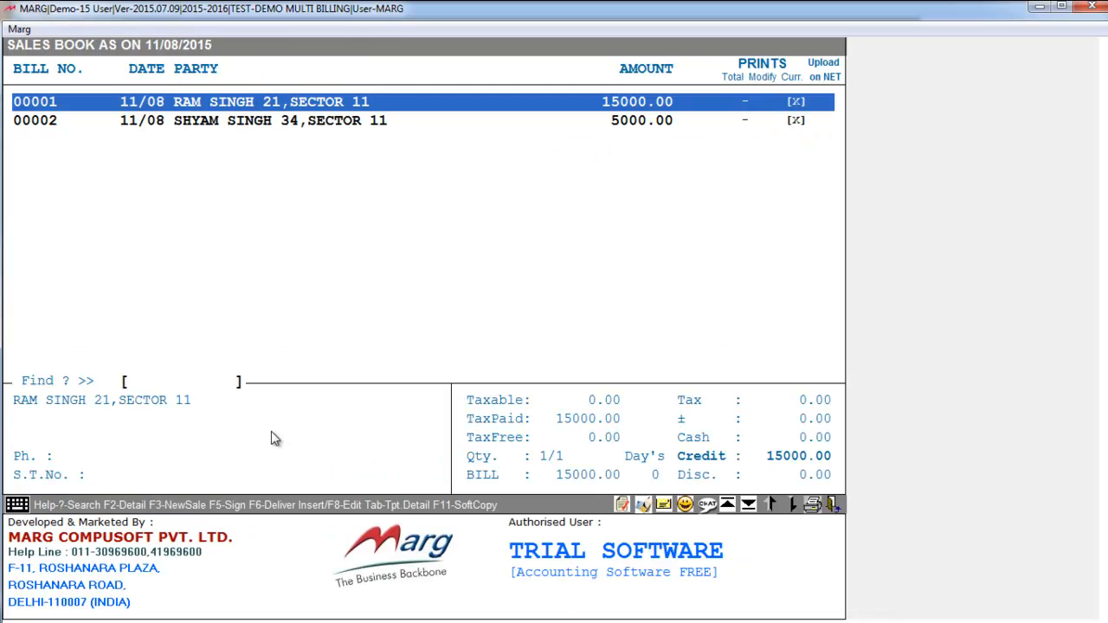
key("Escape")
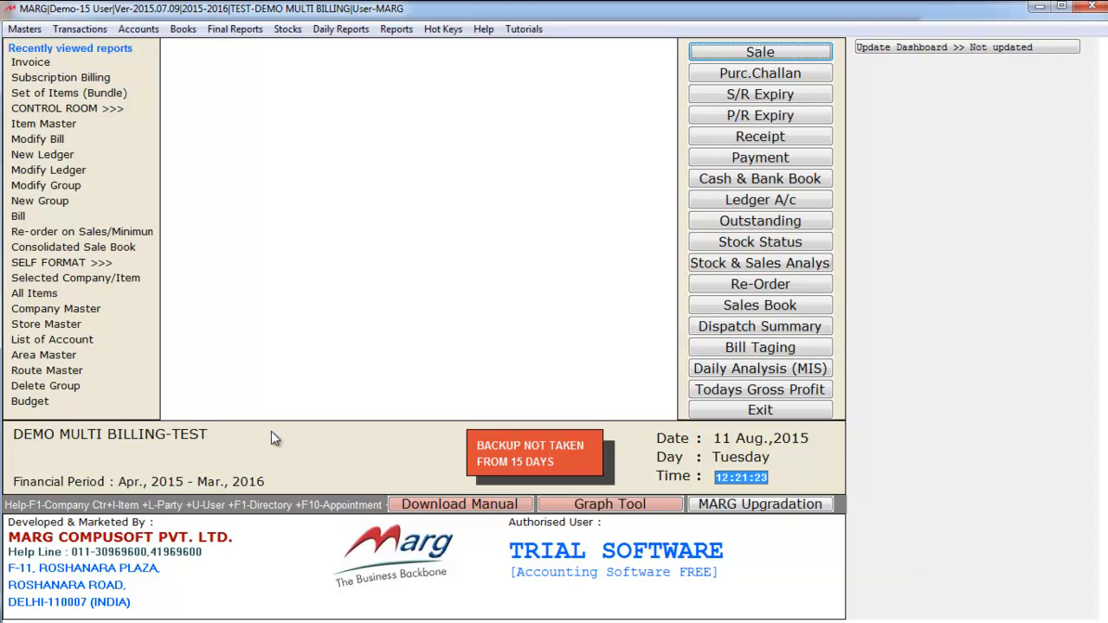
Open the CB CABLE MONT set from Set of Items (Bundle) for editing
key("alt+m")
key("Down")
key("Down")
key("Down")
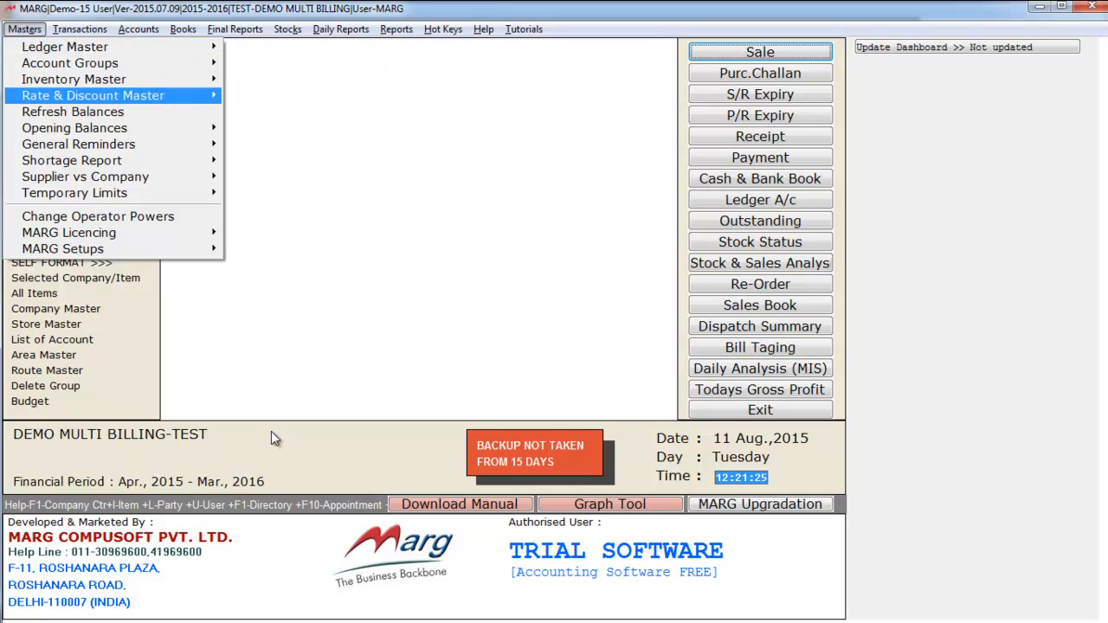
key("Return")
key("Up")
key("Up")
key("Up")
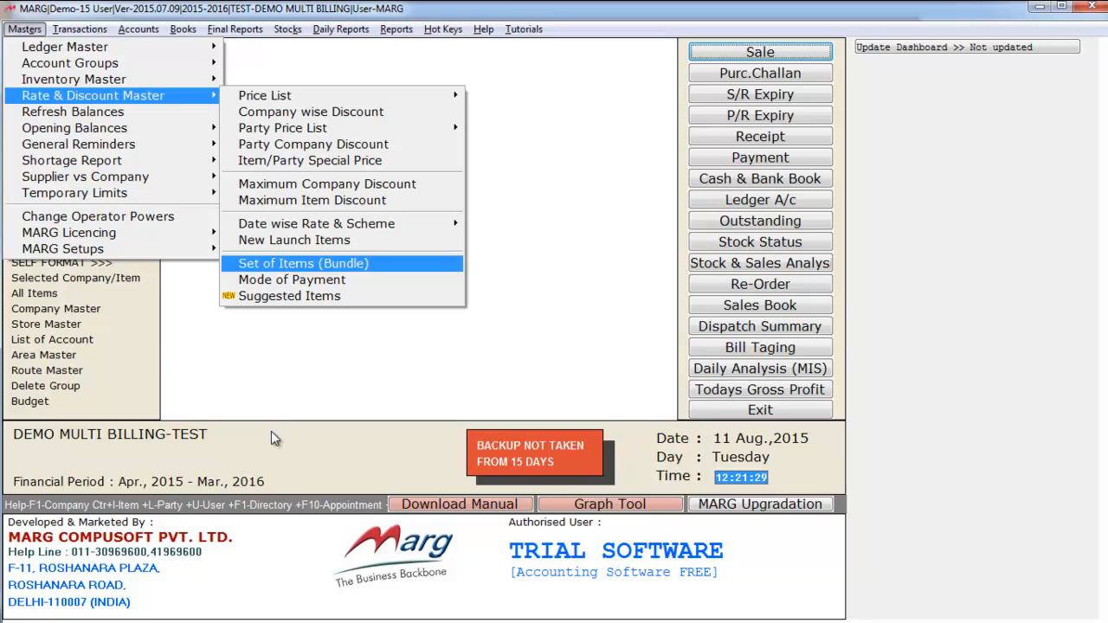
key("Return")
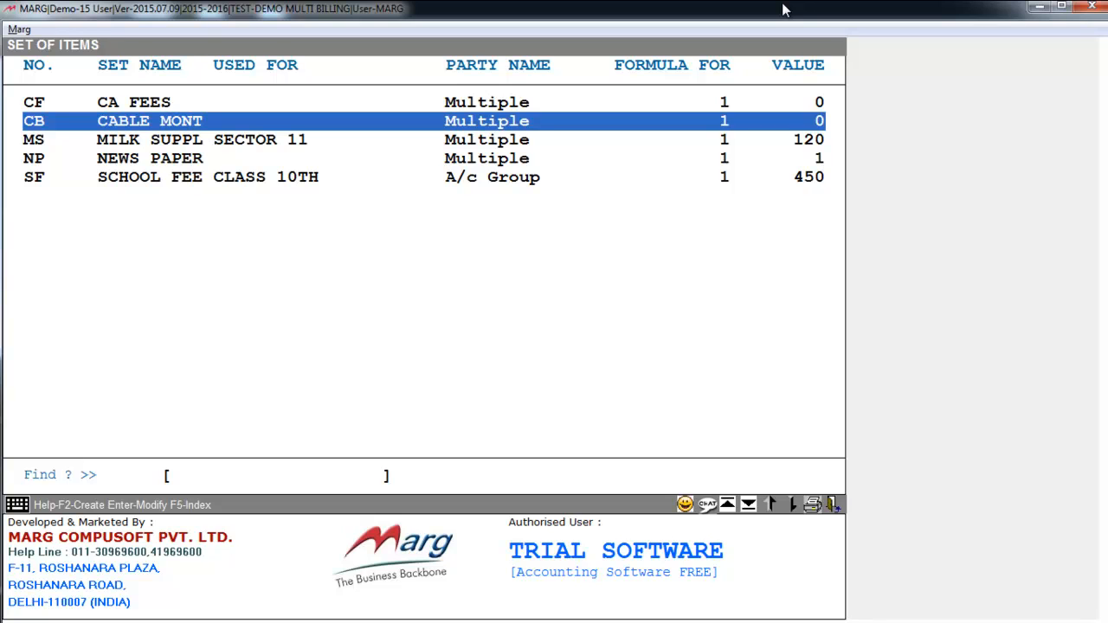
key("Return")
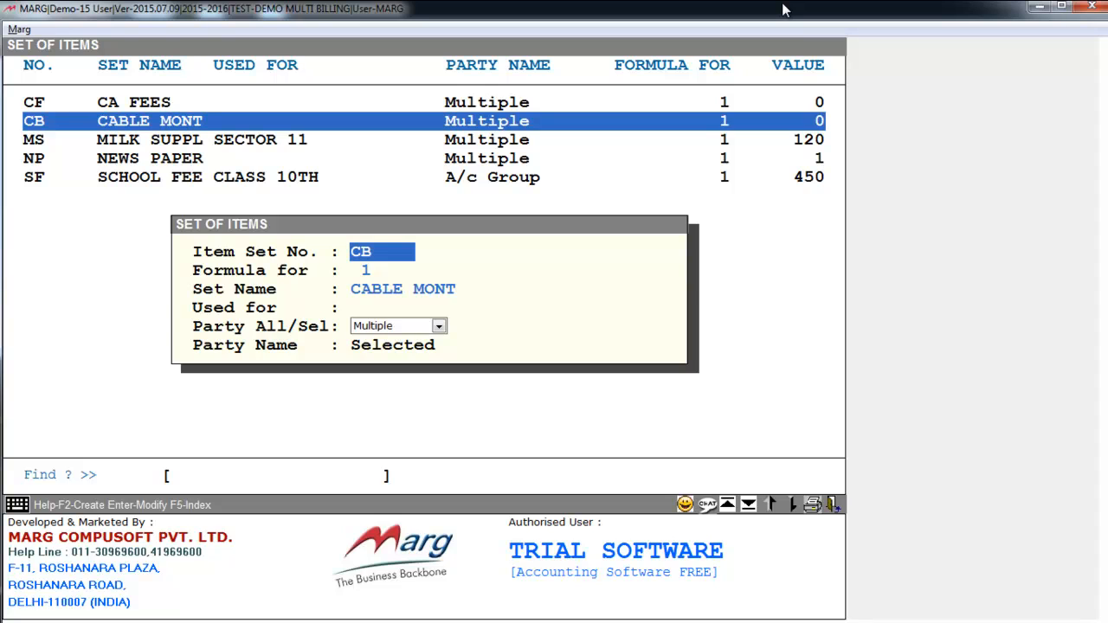
Keep the CABLE MONT set's details, choose Multiple as its party selection, and open its party list
key("Return")
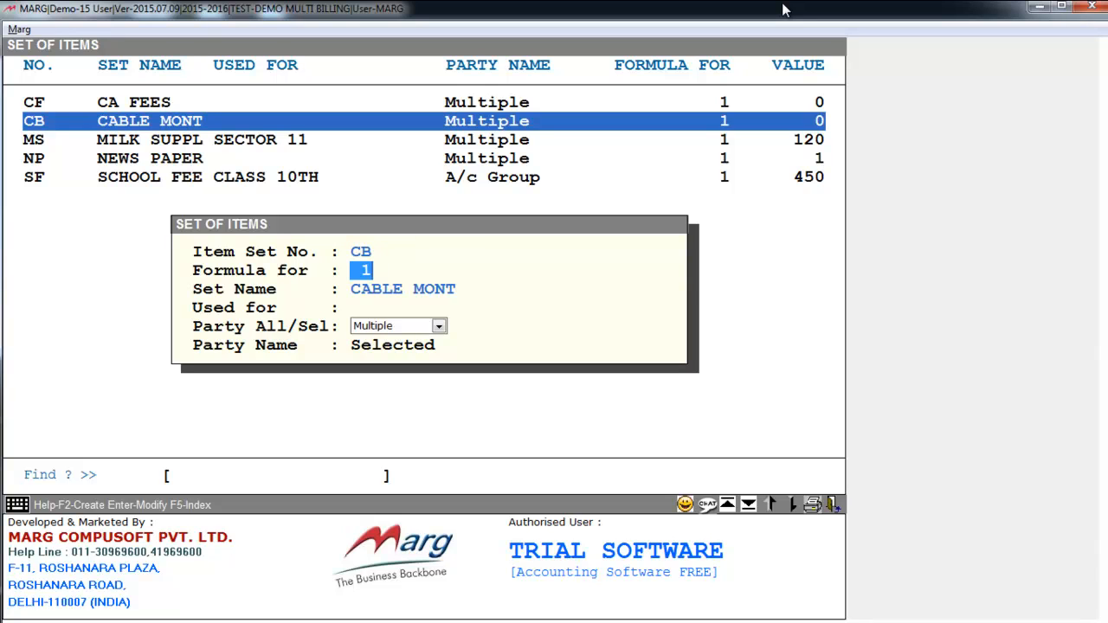
key("Return")
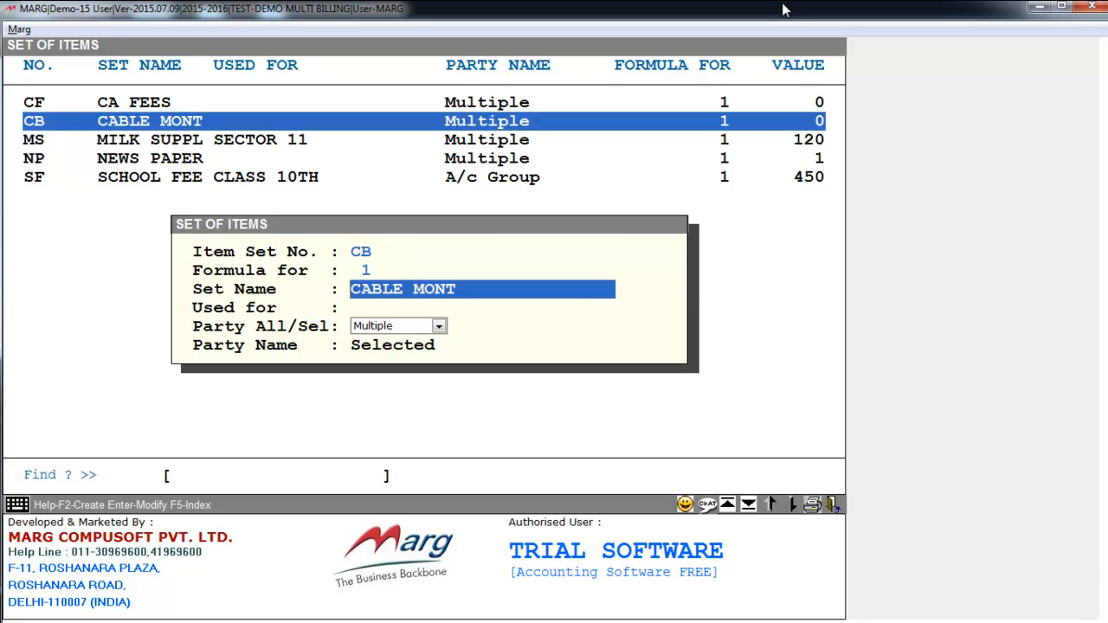
key("Return")
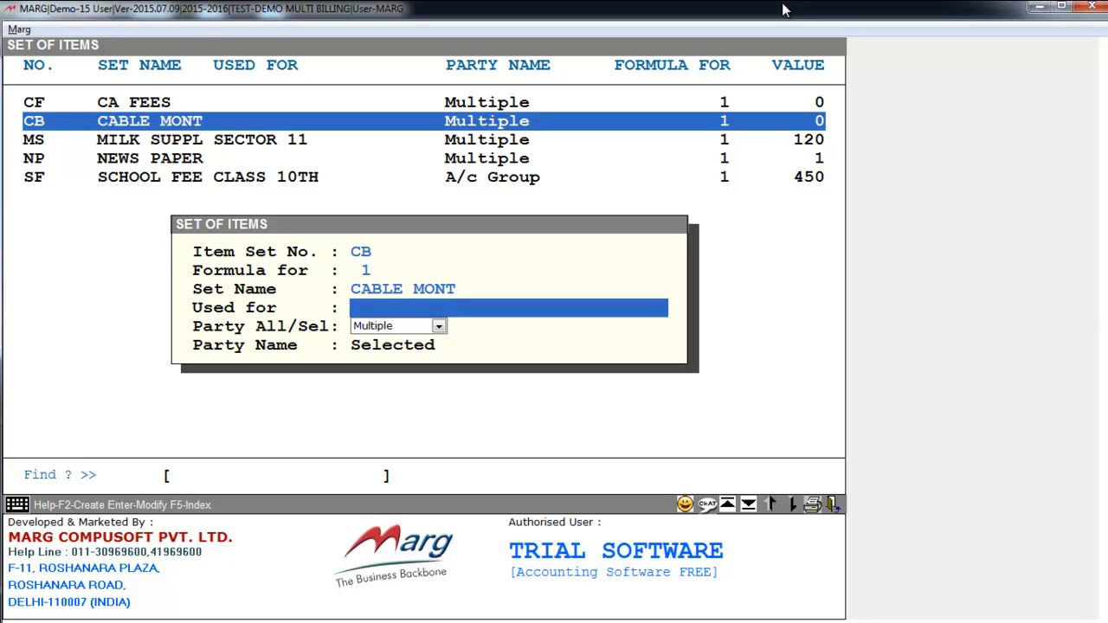
key("Return")
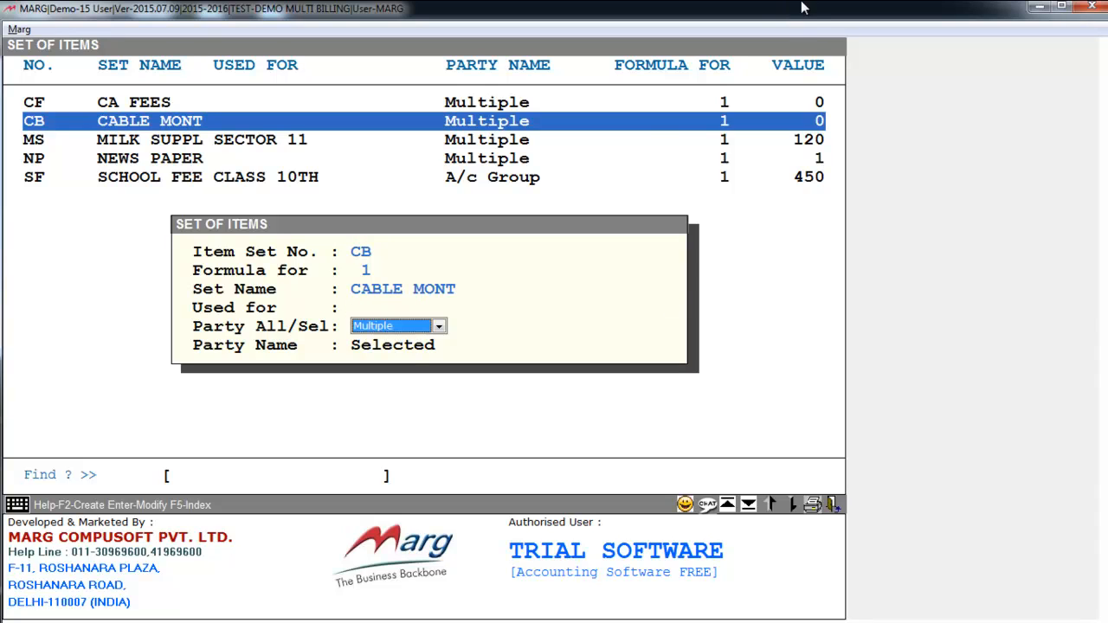
left_click(417, 332)
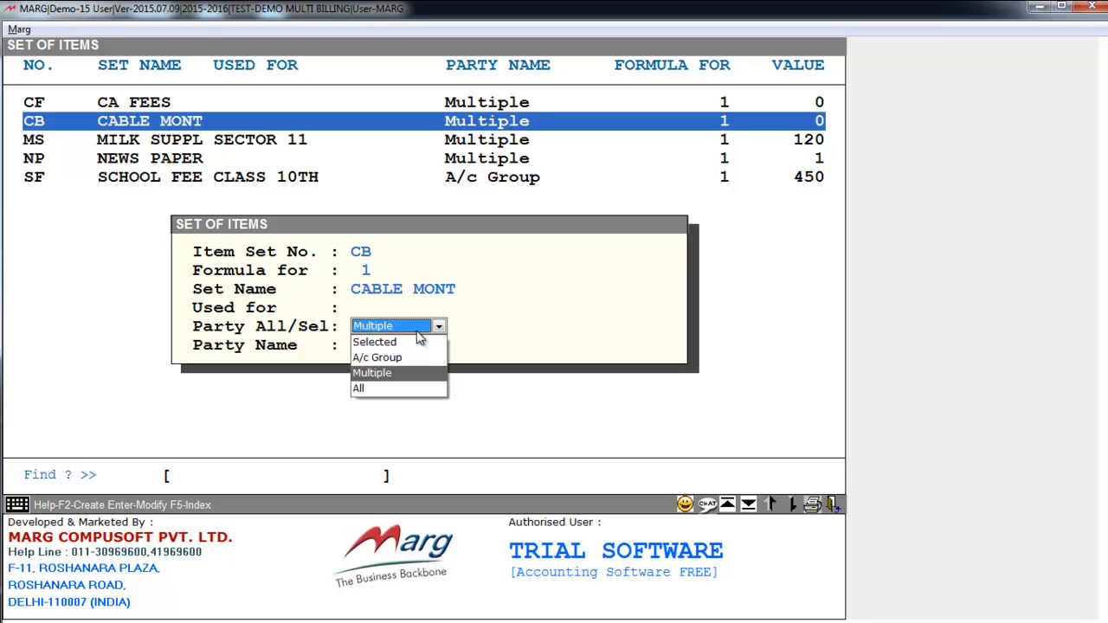
left_click(419, 373)
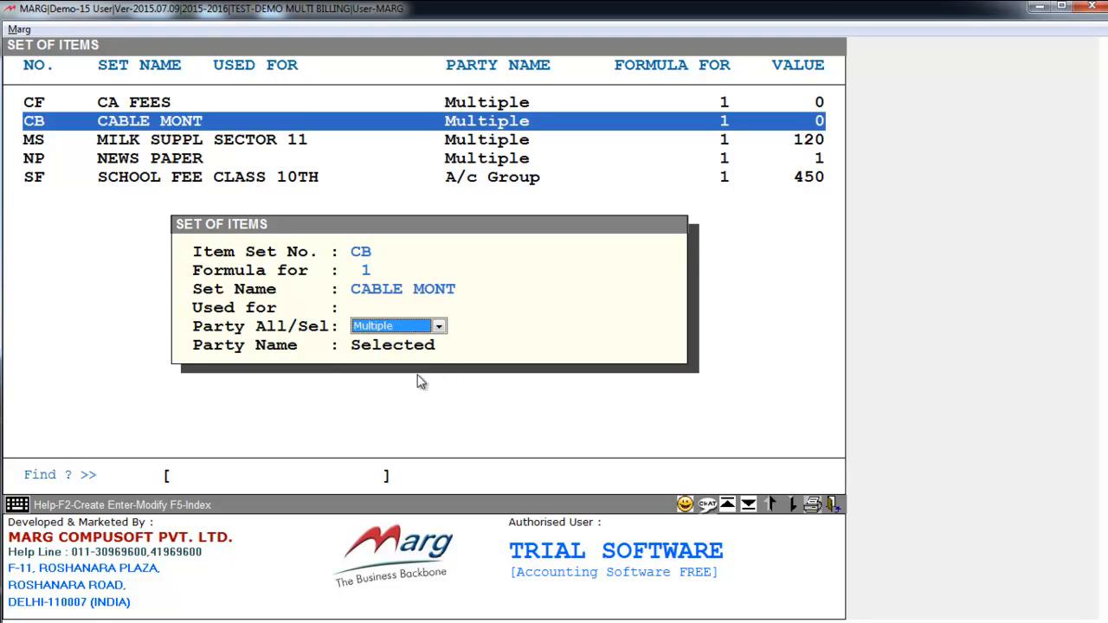
key("Return")
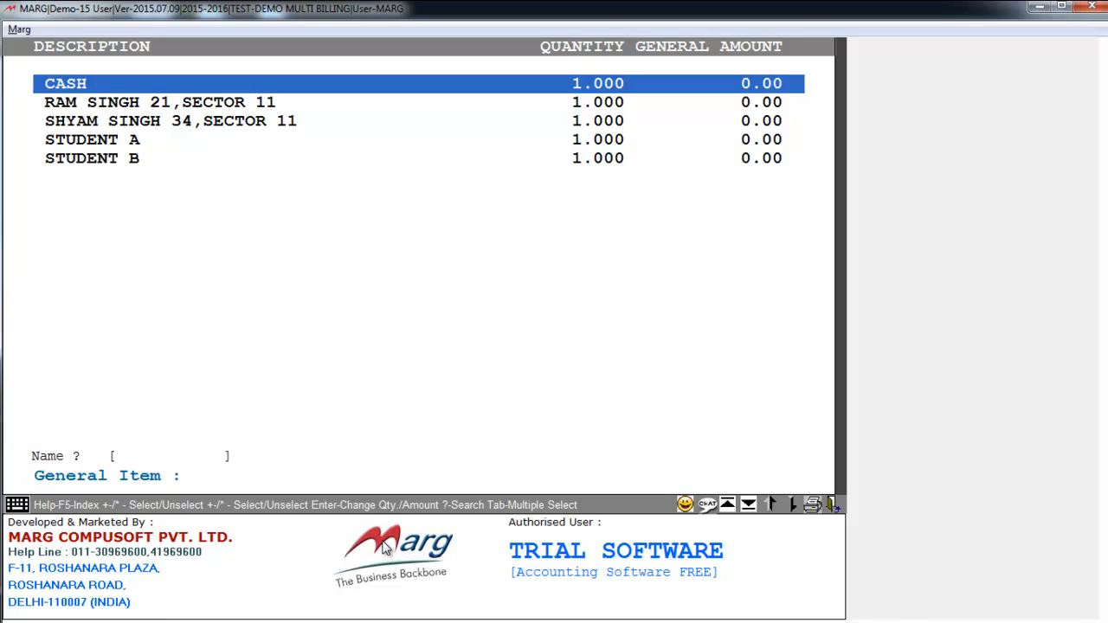
Mark the two customers listed directly below CASH as the CABLE MONT set's parties
key("Down")
key("plus")
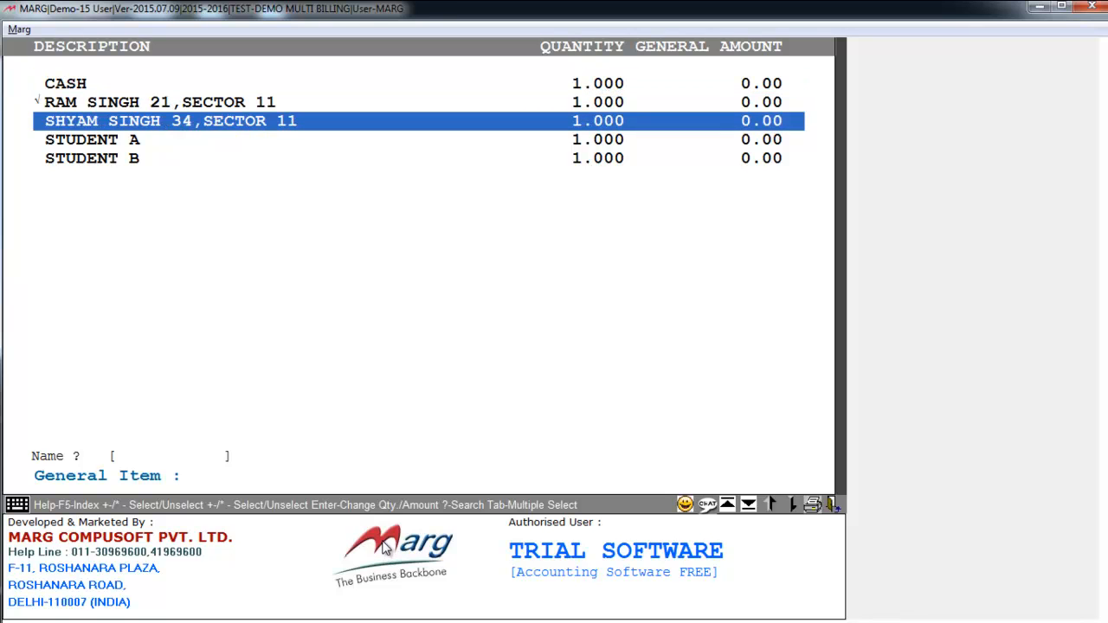
key("plus")
key("Up")
key("Up")
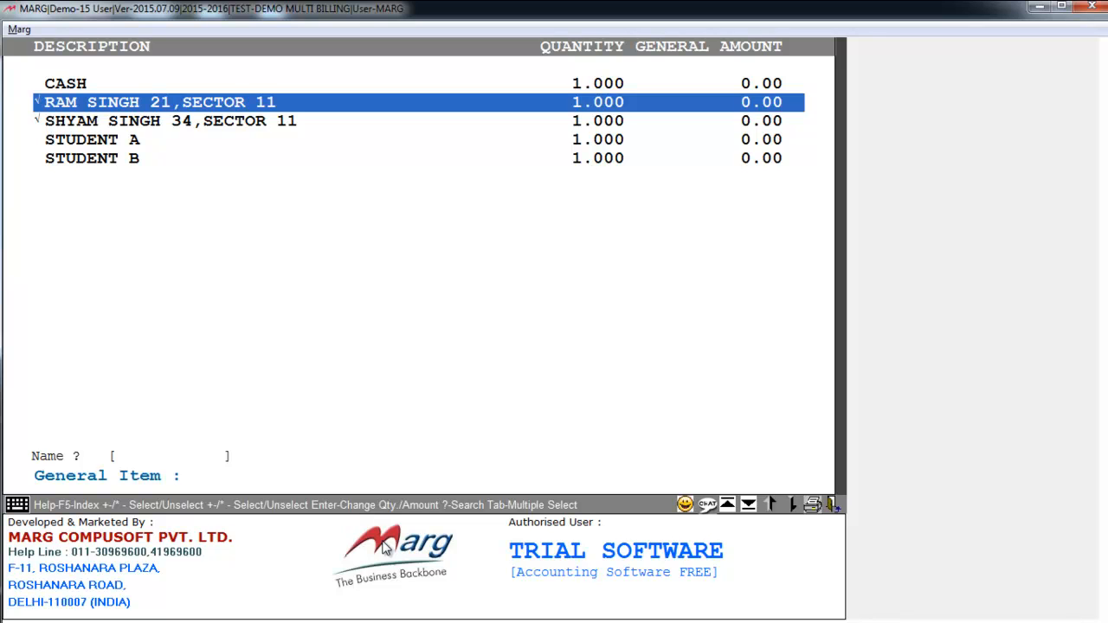
Set the quantity to 1 for both marked customers, leave their general amounts blank, and close the party list
key("Return")
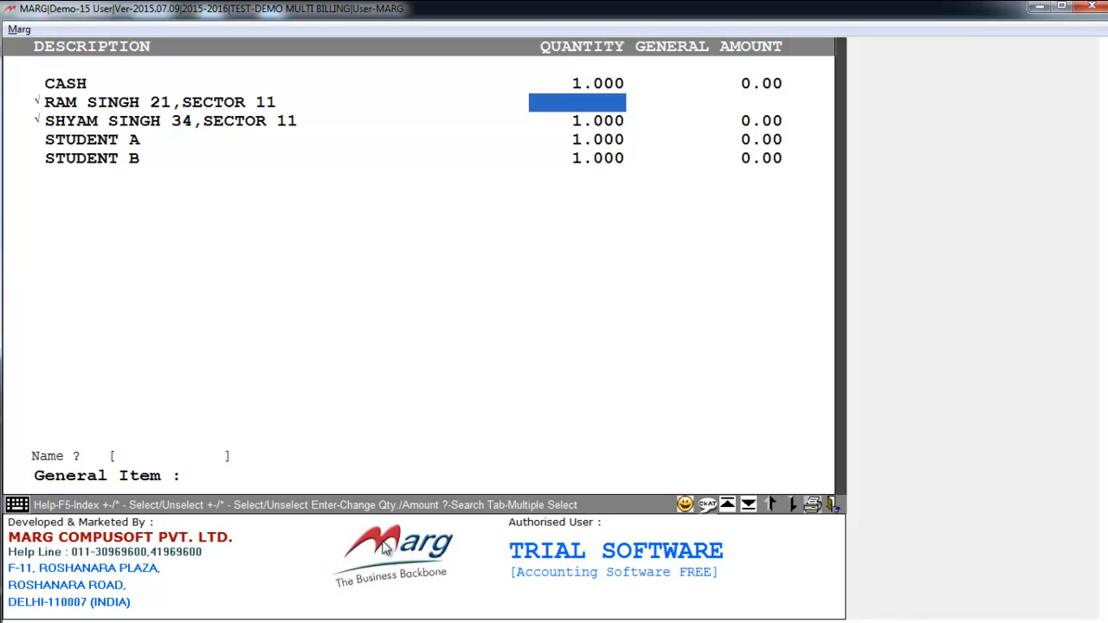
type("1    .000")
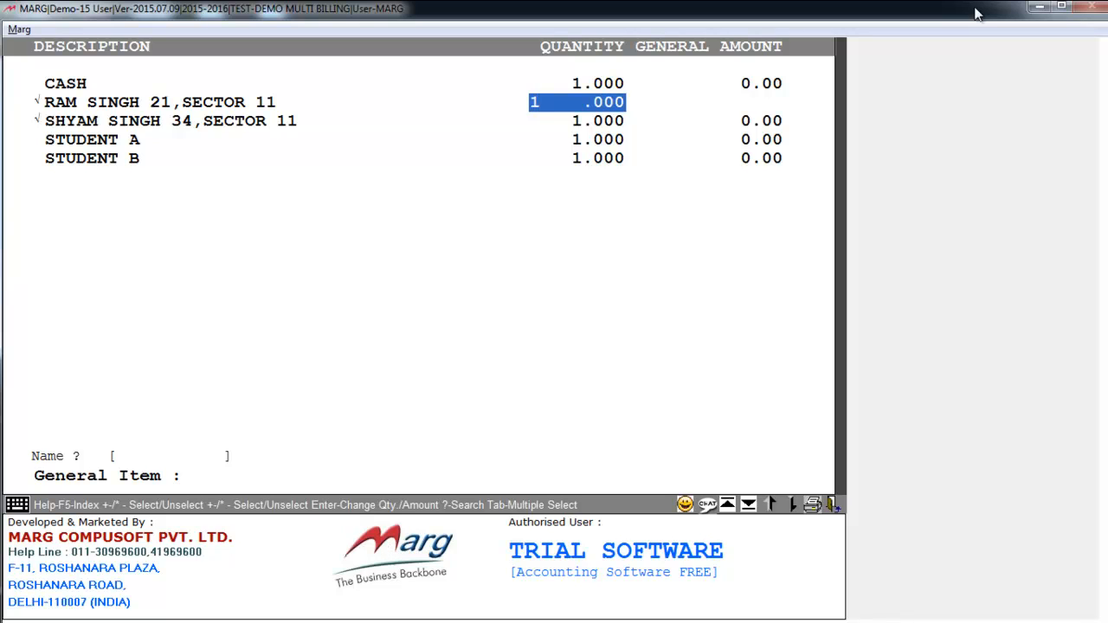
key("Return")
key("Return")
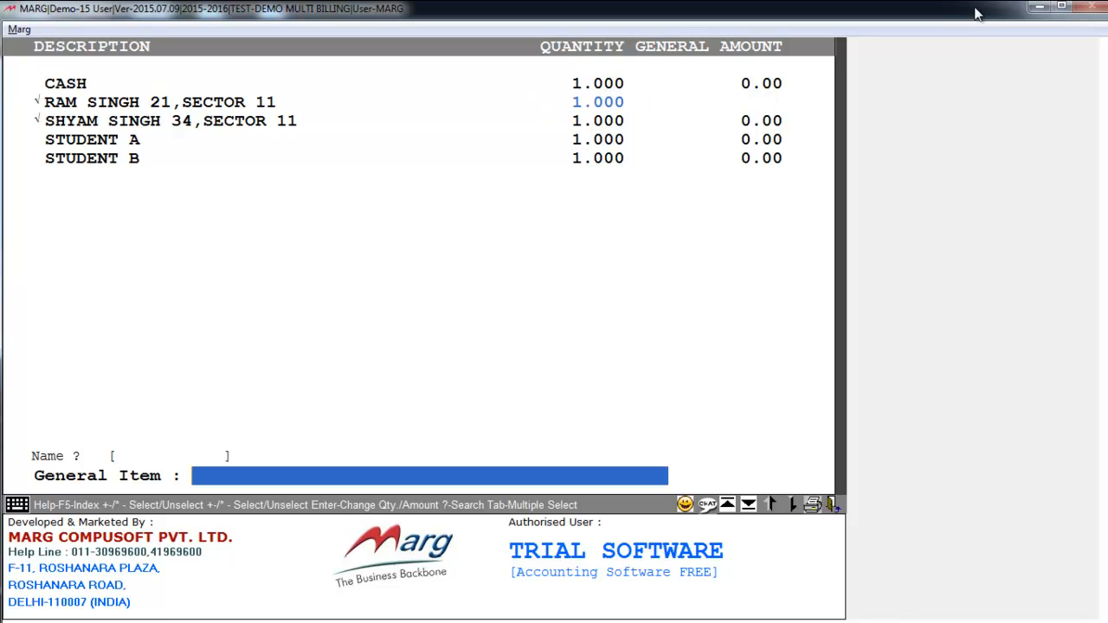
key("Down")
key("Return")
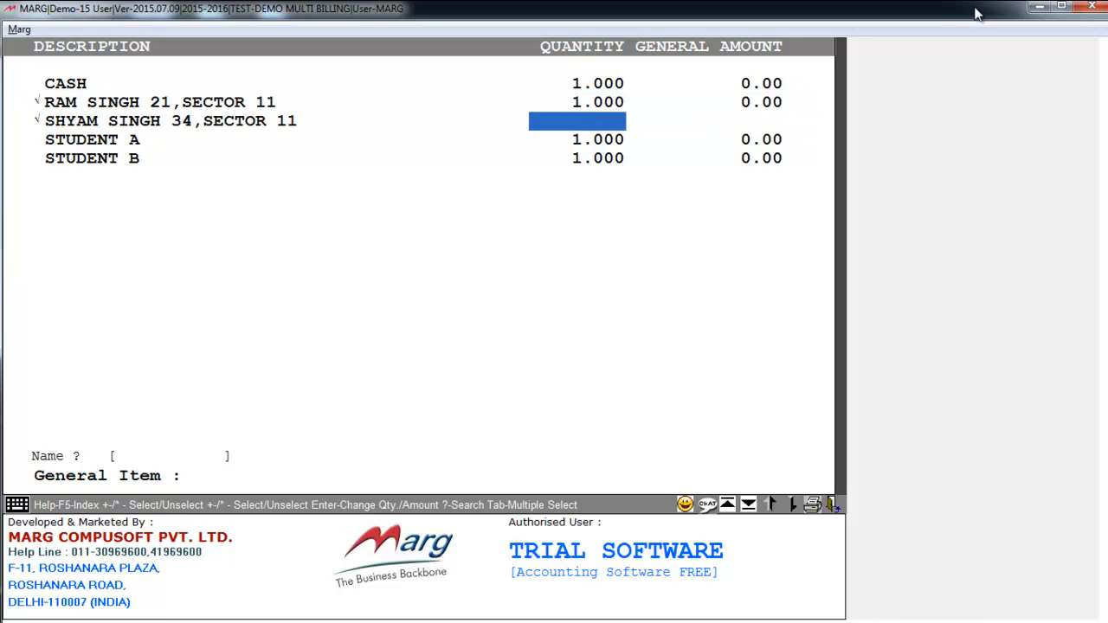
type("1")
key("Return")
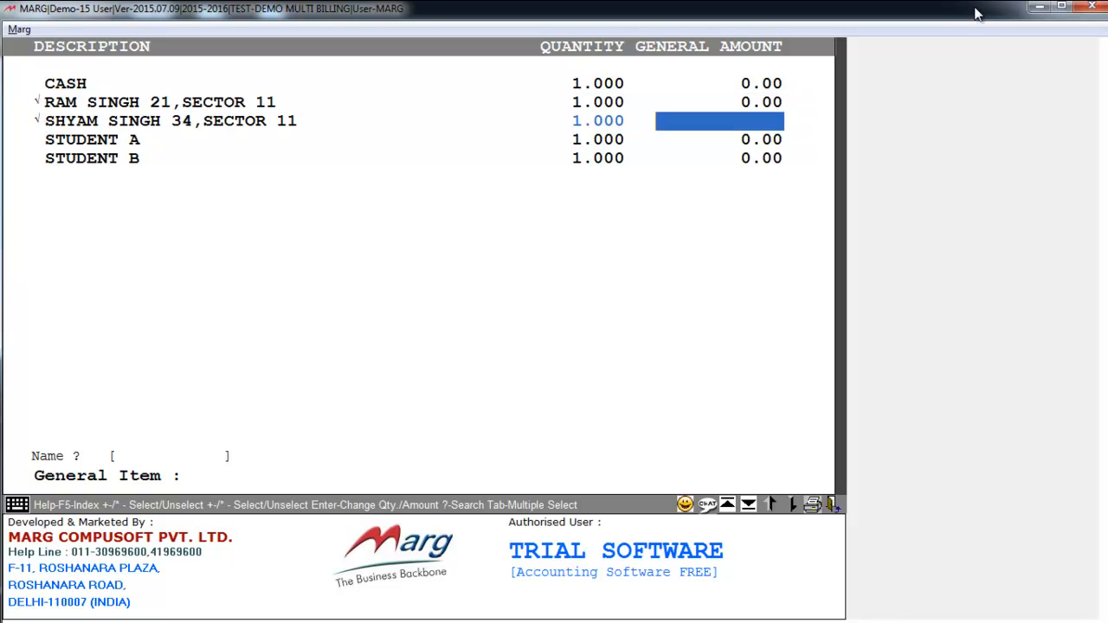
key("Return")
key("Escape")
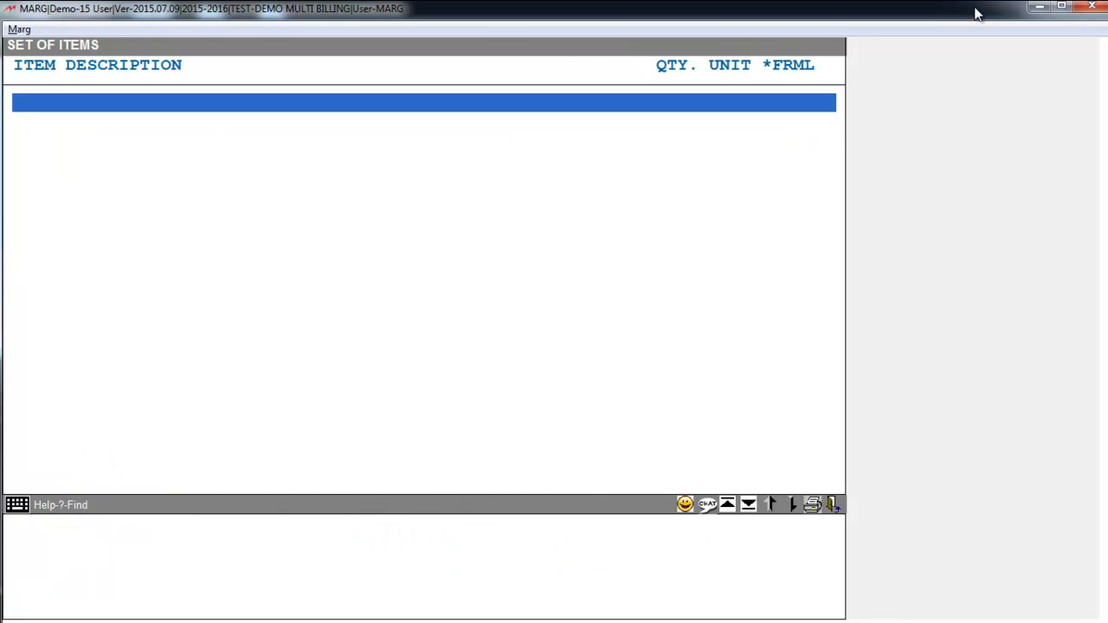
Add CABEL CHARGES MONTHLY RENT to the set as Sale with quantity 1 and formula Yes, and exit the item list
key("Return")
key("Down")
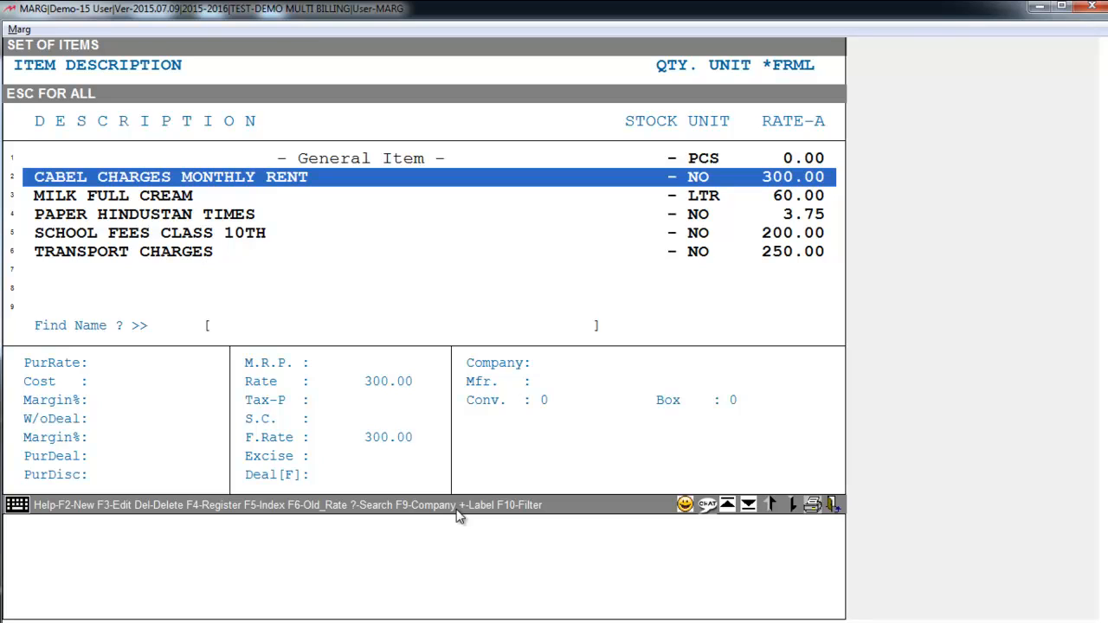
key("Return")
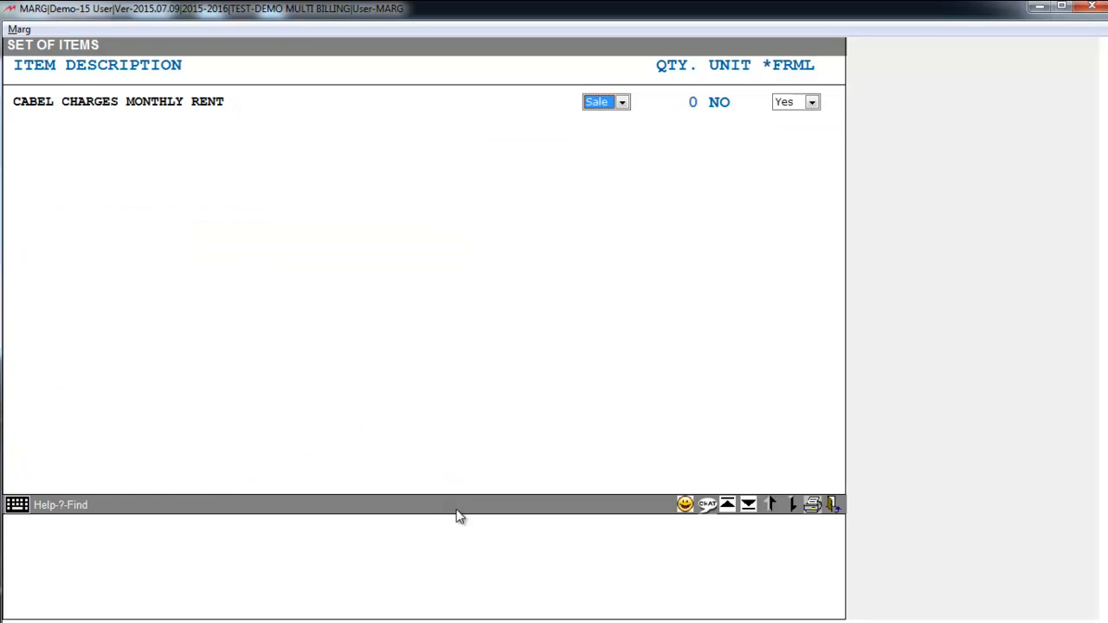
key("Return")
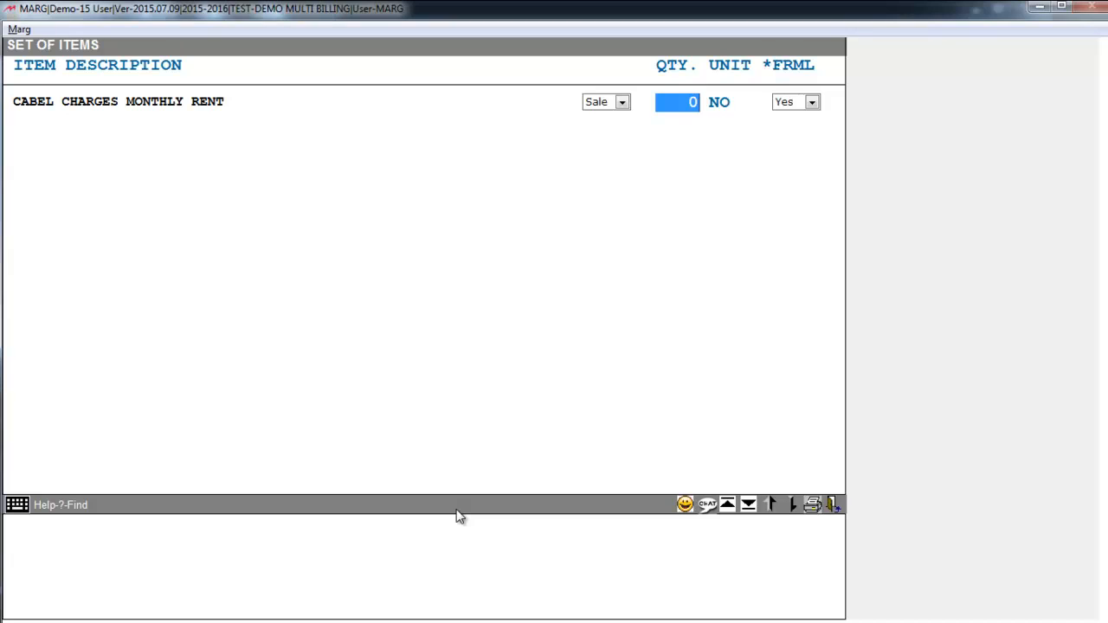
type("1")
key("Return")
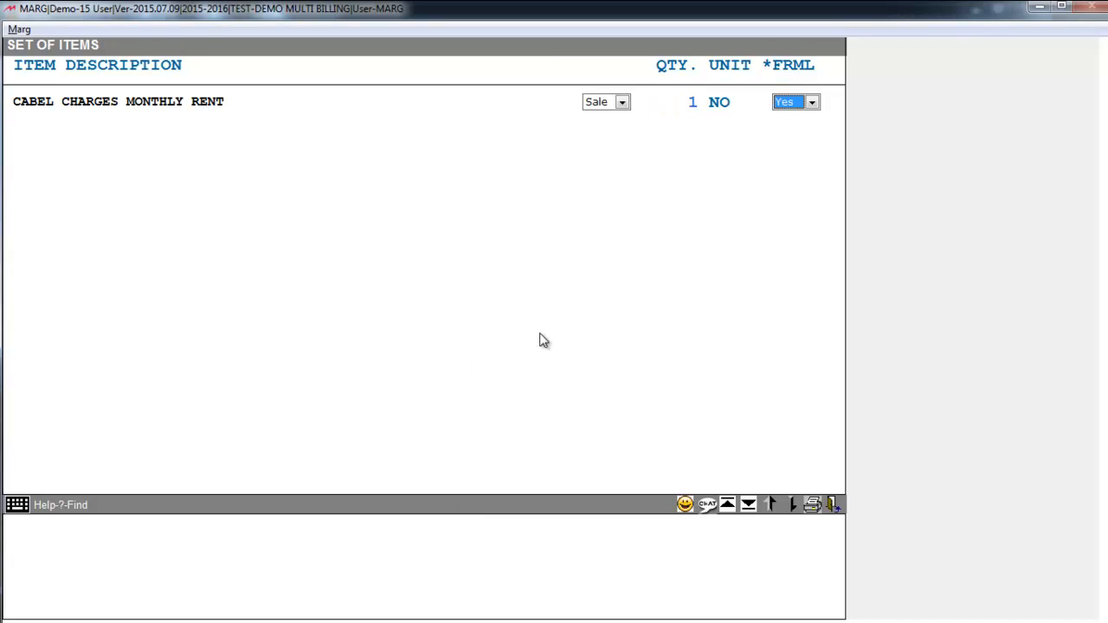
key("Return")
key("Escape")
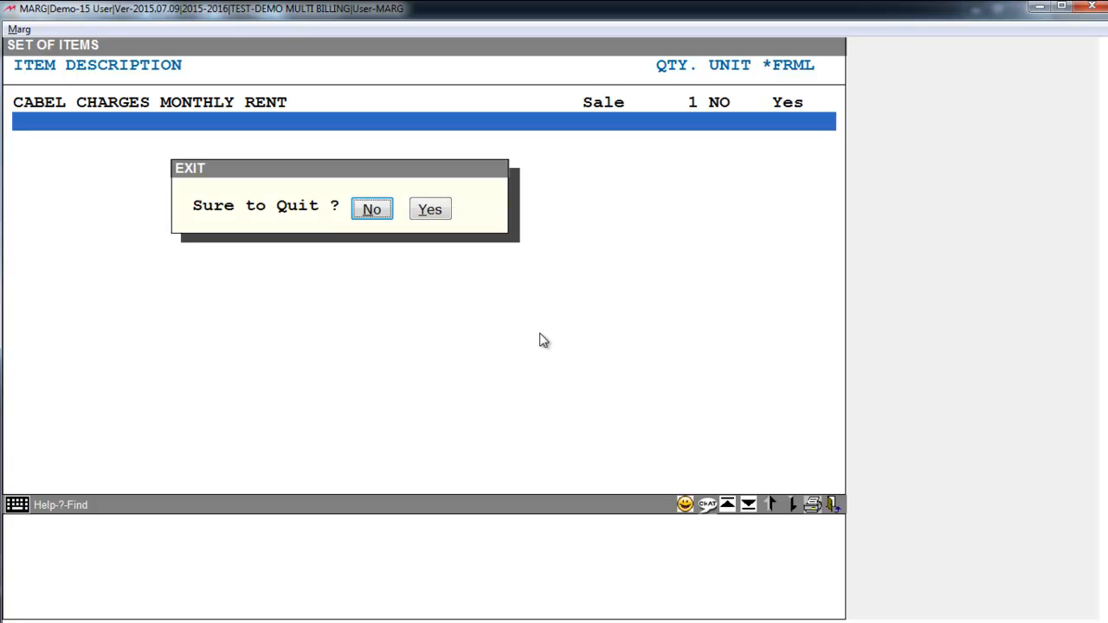
key("Right")
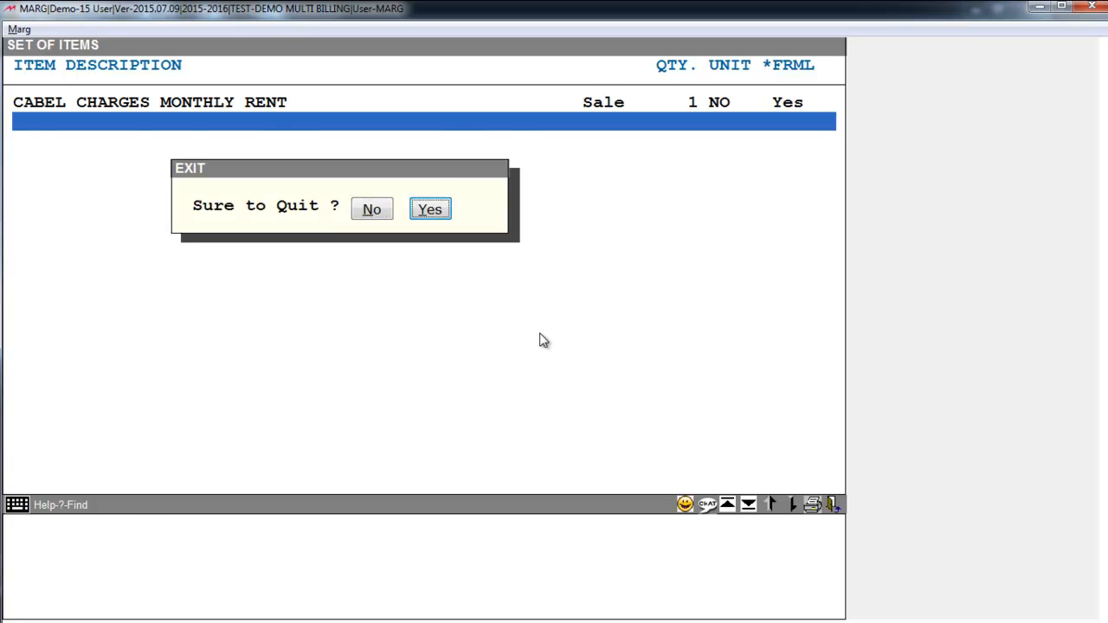
key("Return")
Review the entries in the Set of Items list, and close it
key("Down")
key("Down")
key("Down")
key("Up")
key("Up")
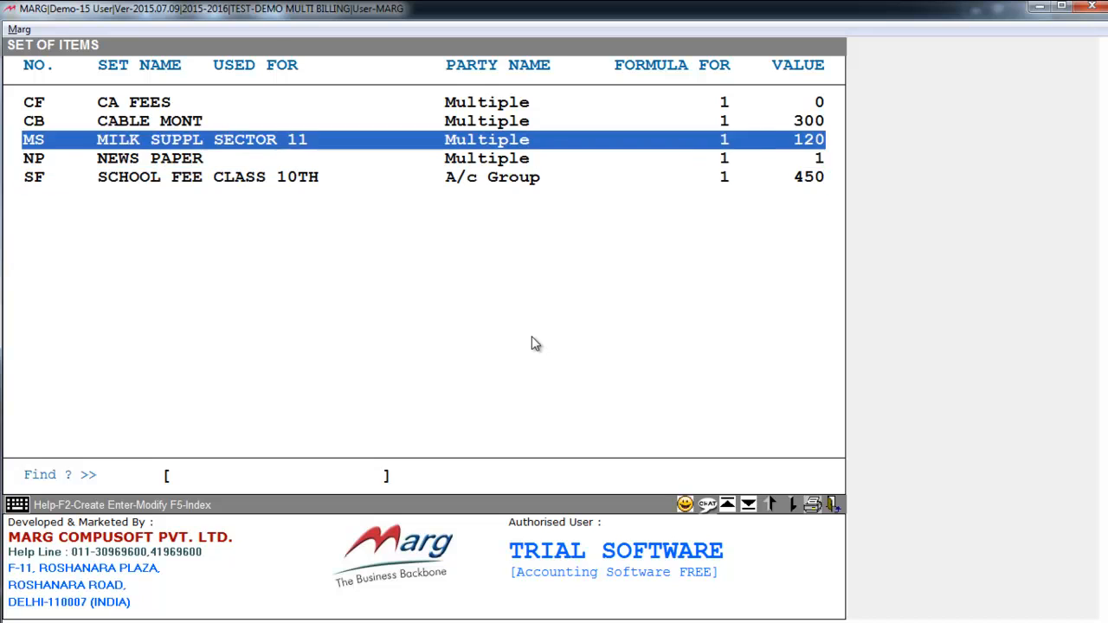
key("Up")
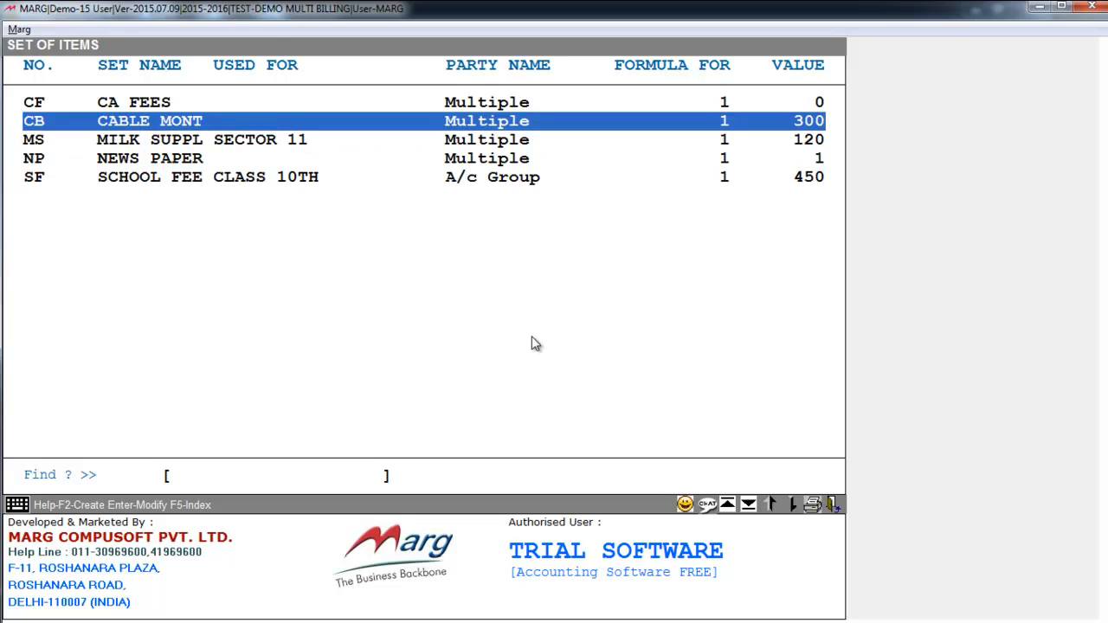
key("Escape")
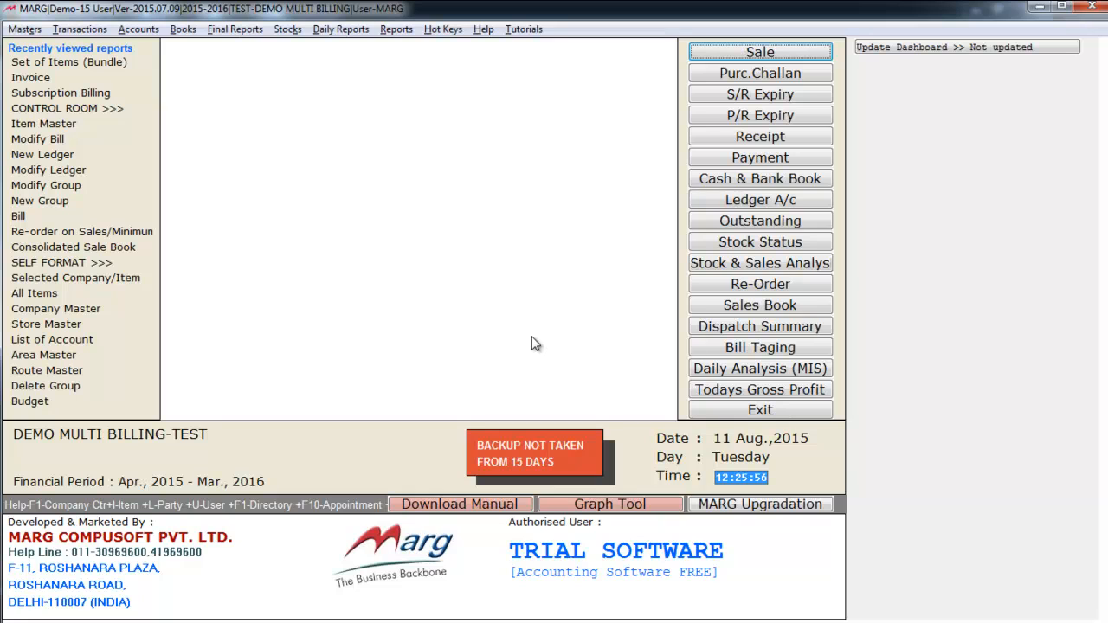
Open the Sales Book with ledger Multi for All Date, and select bill 00001
left_click(719, 307)
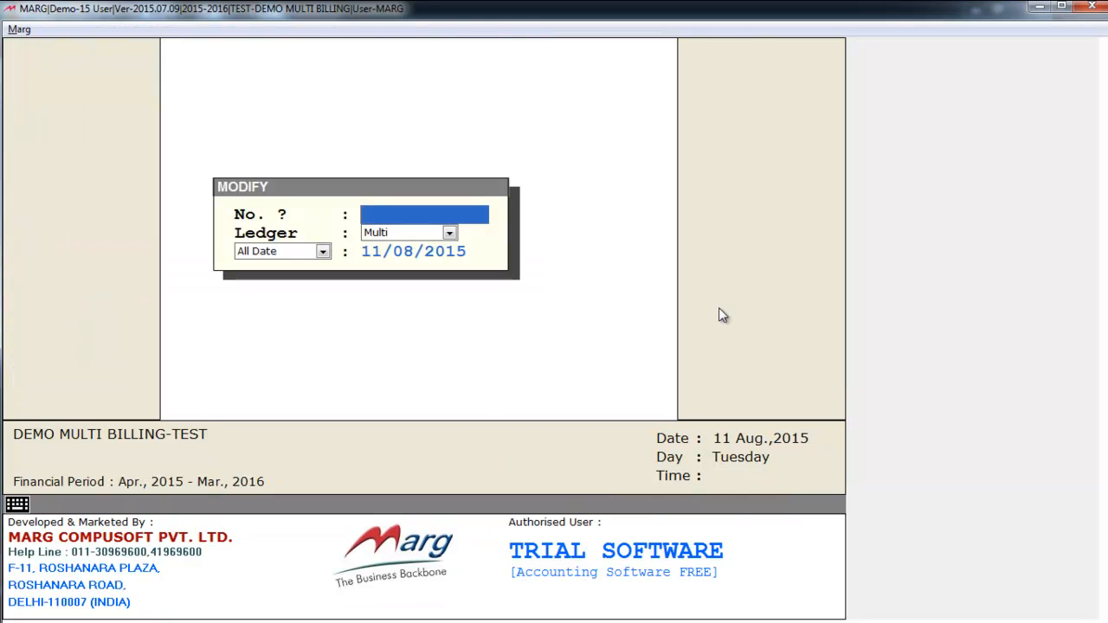
key("Return")
key("Return")
key("Return")
key("Up")
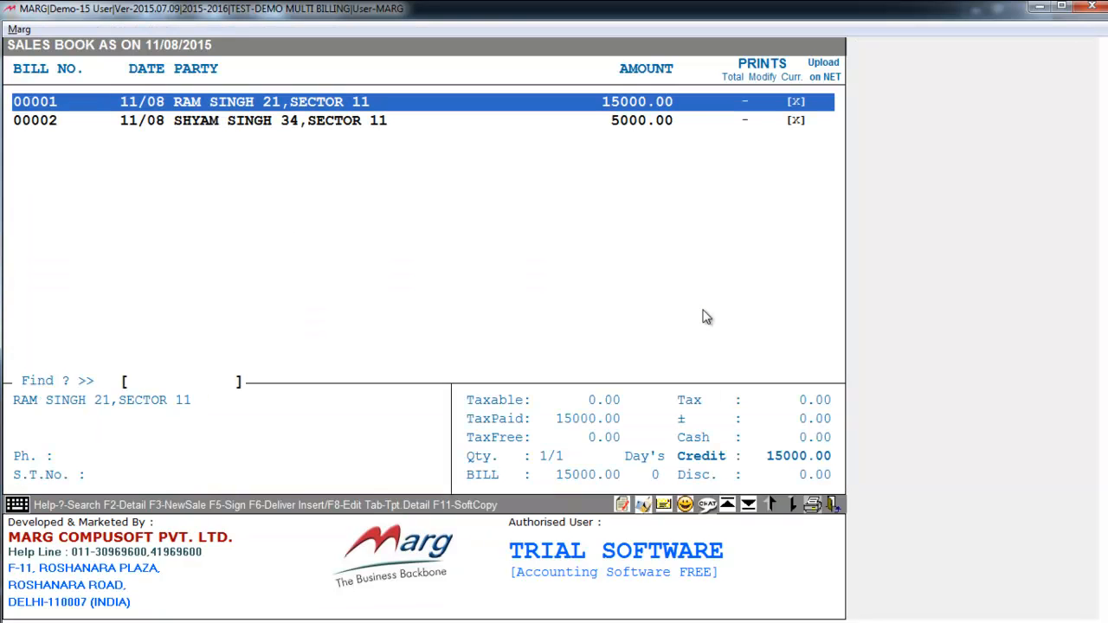
Delete the CA fees bill 00001 from the Sales Book
key("Return")
key("Right")
key("Right")
key("Right")
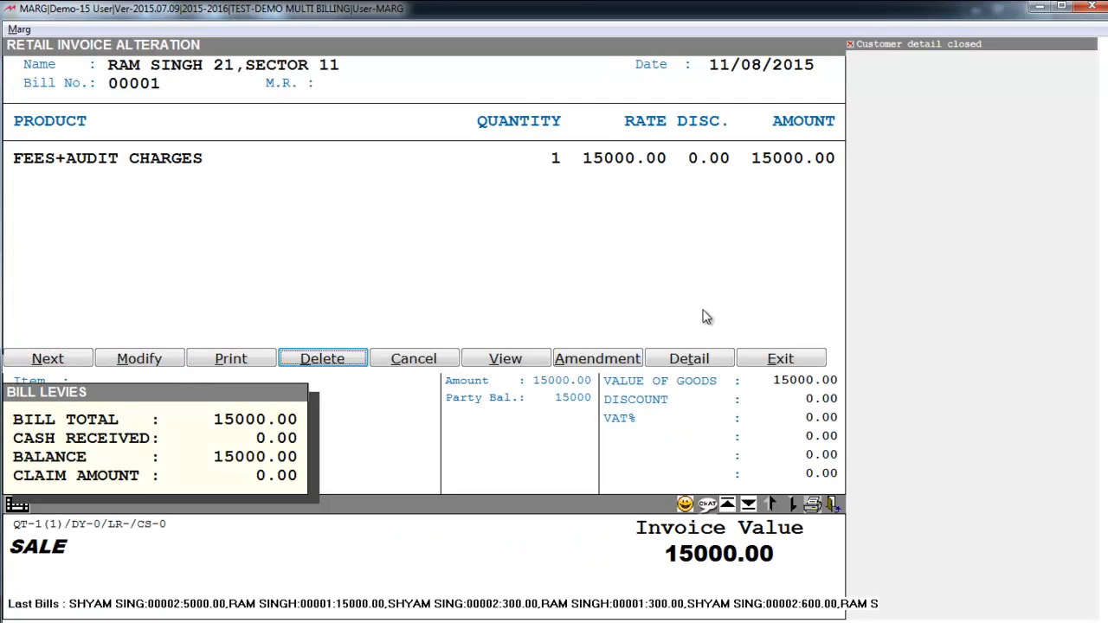
key("Return")
key("Right")
key("Return")
Delete the remaining CA fees bill 00002 from the Sales Book
key("Return")
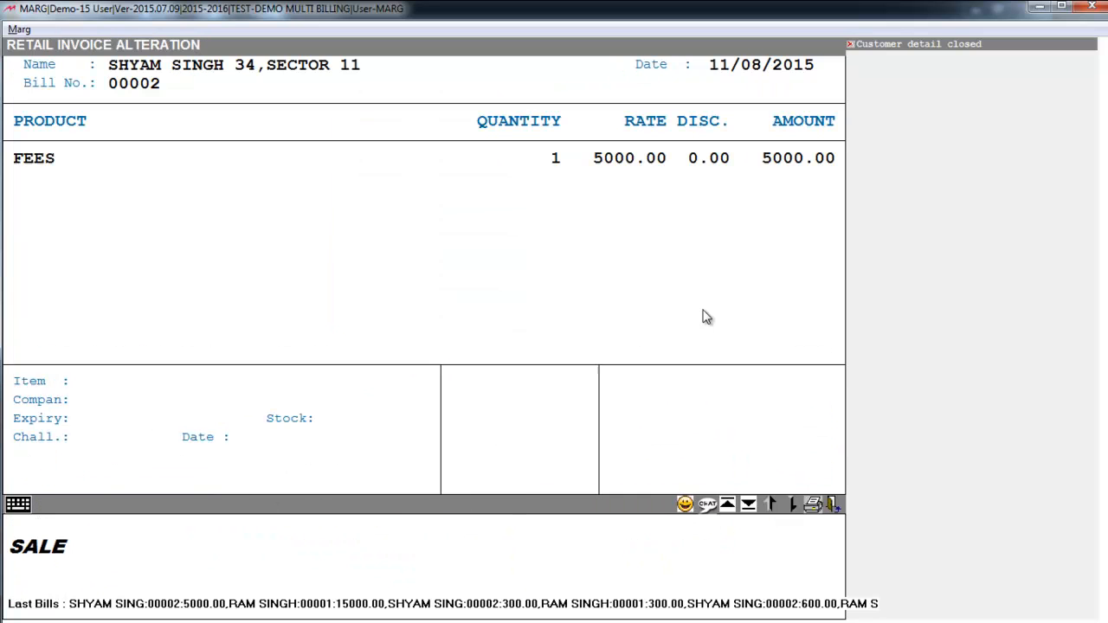
key("Right")
key("Right")
key("Right")
key("Return")
key("Right")
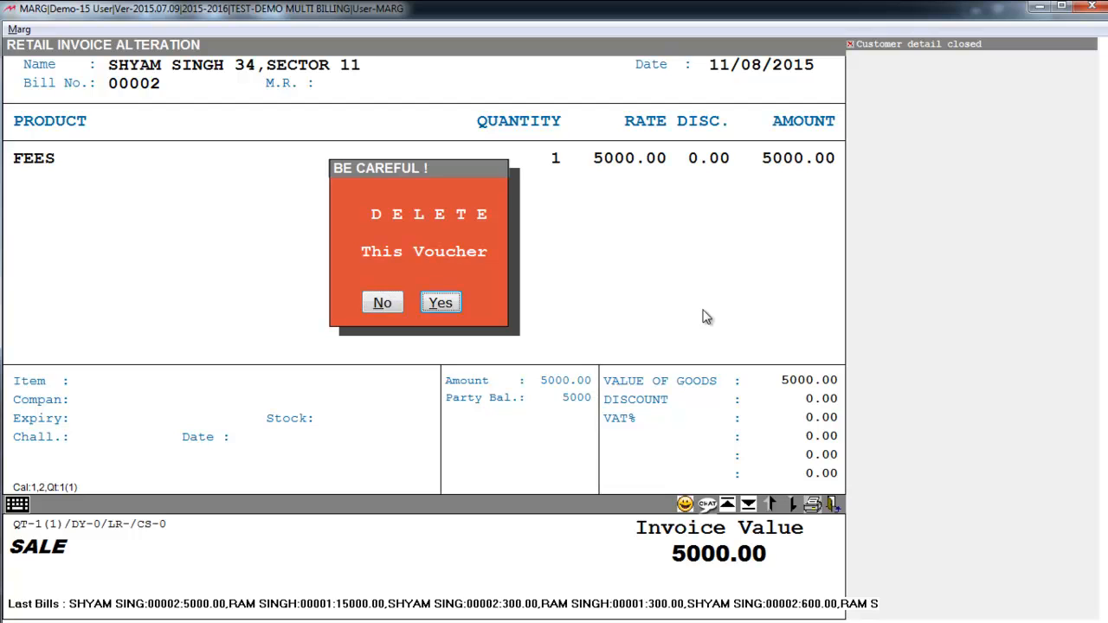
key("Return")
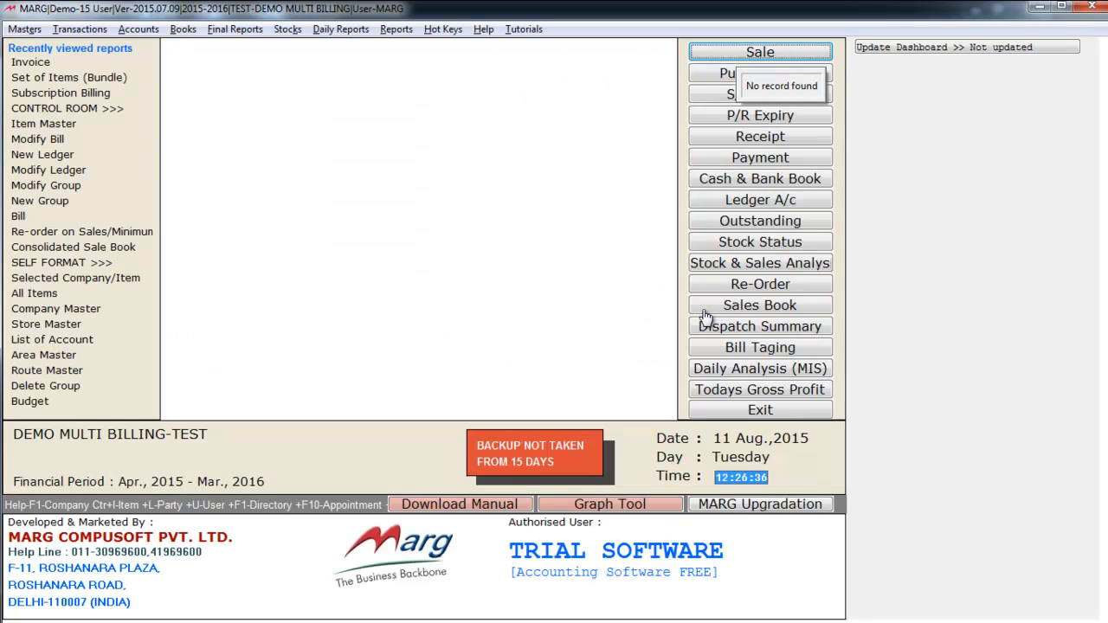
Open Subscription Billing from the sale transactions
key("alt+t")
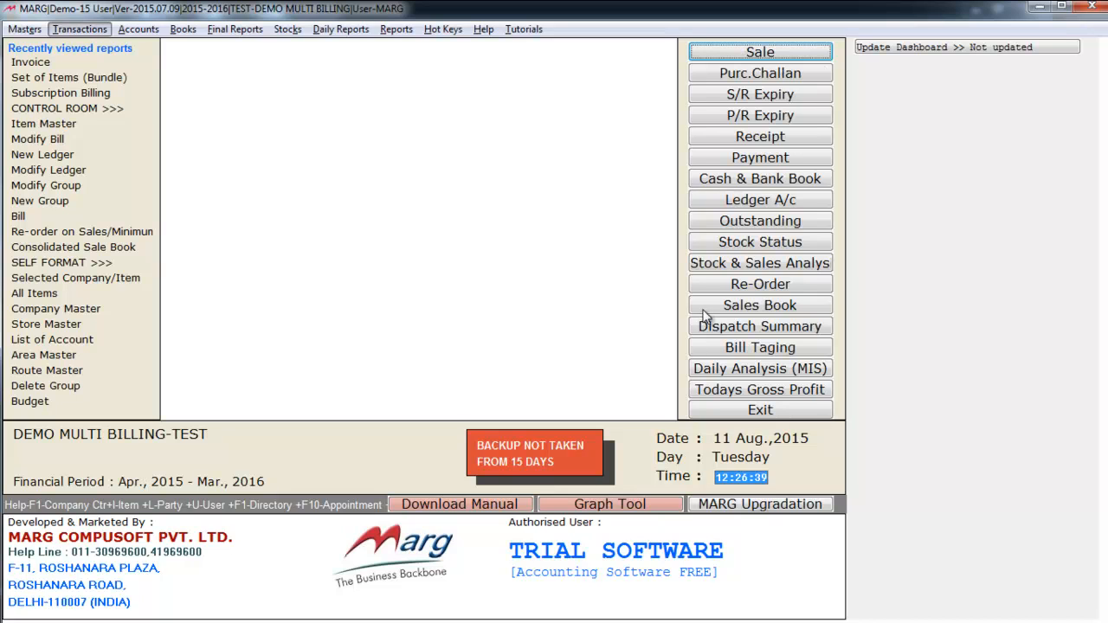
key("Down")
key("Right")
key("Down")
key("Down")
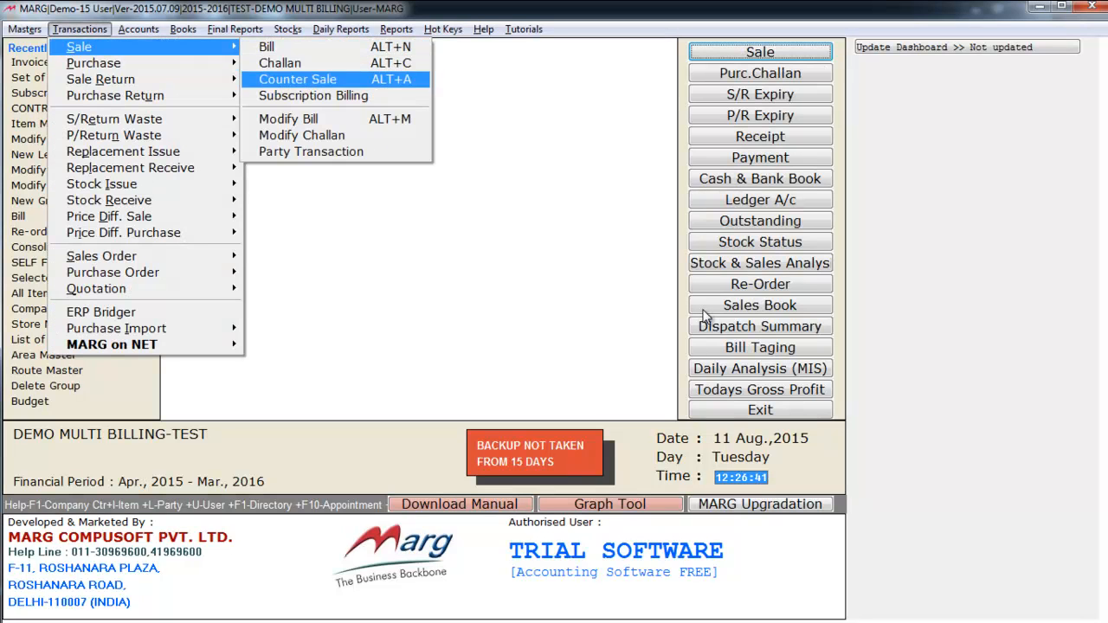
key("Down")
key("Return")
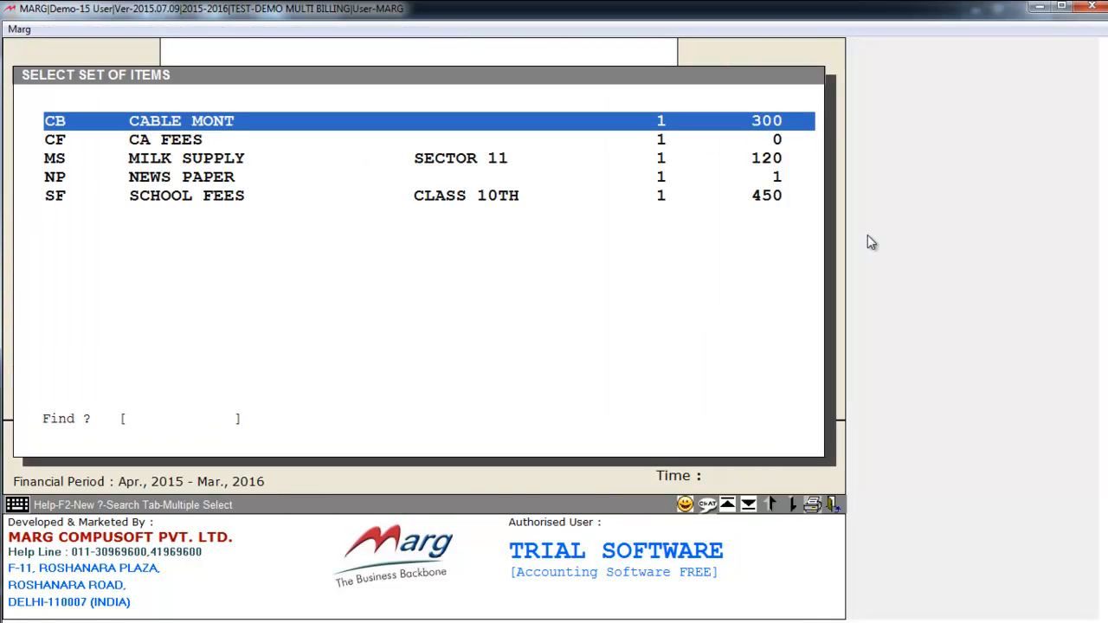
Choose the CB CABLE MONT set, keep the default Multiple Bills options dated 11/08/2015, and confirm with SURE
key("Return")
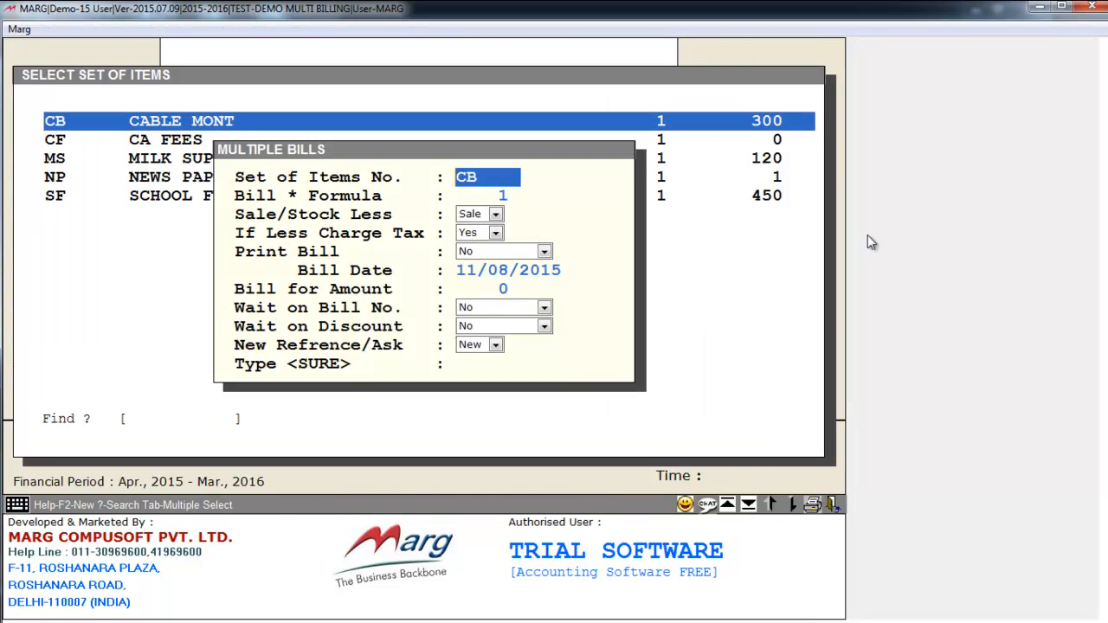
key("Return")
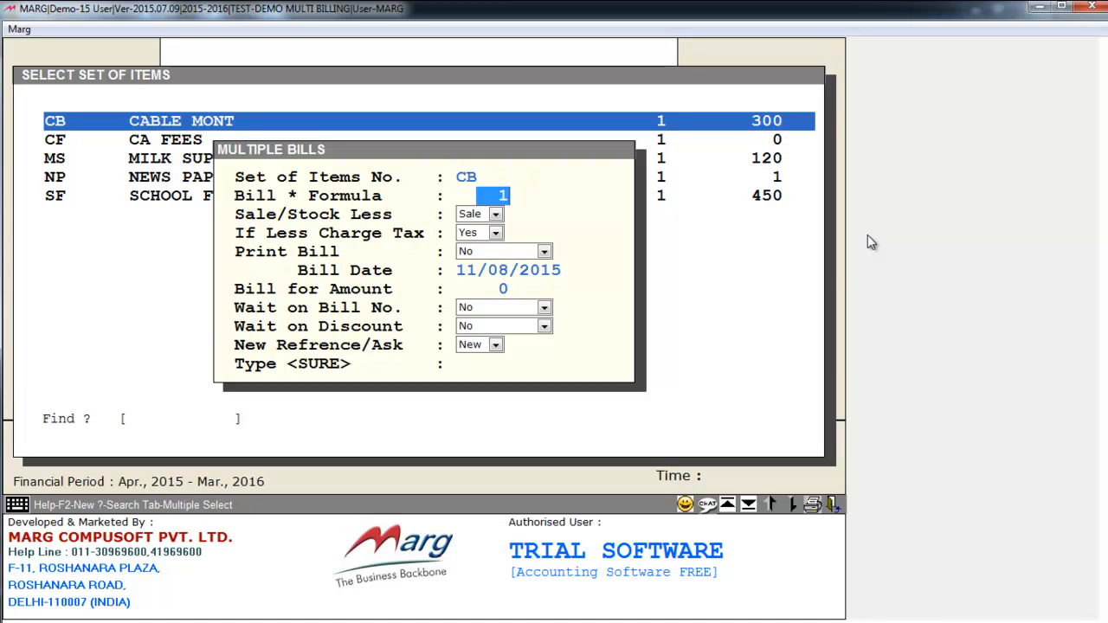
key("Return")
key("Return")
key("Return")
key("Return")
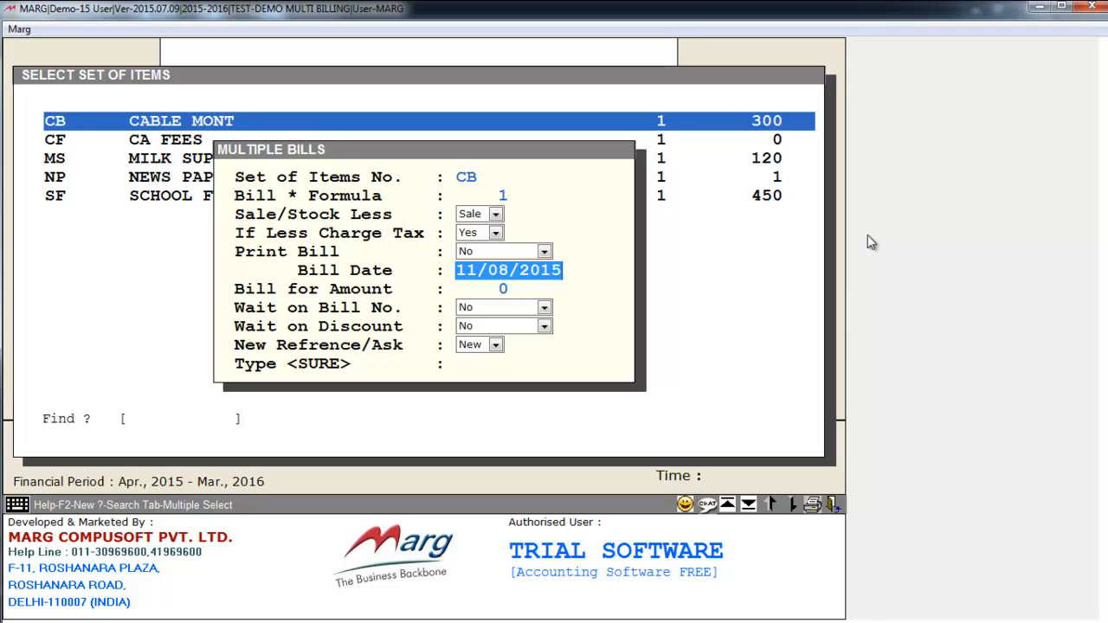
key("Return")
key("Return")
key("Return")
key("Return")
key("Return")
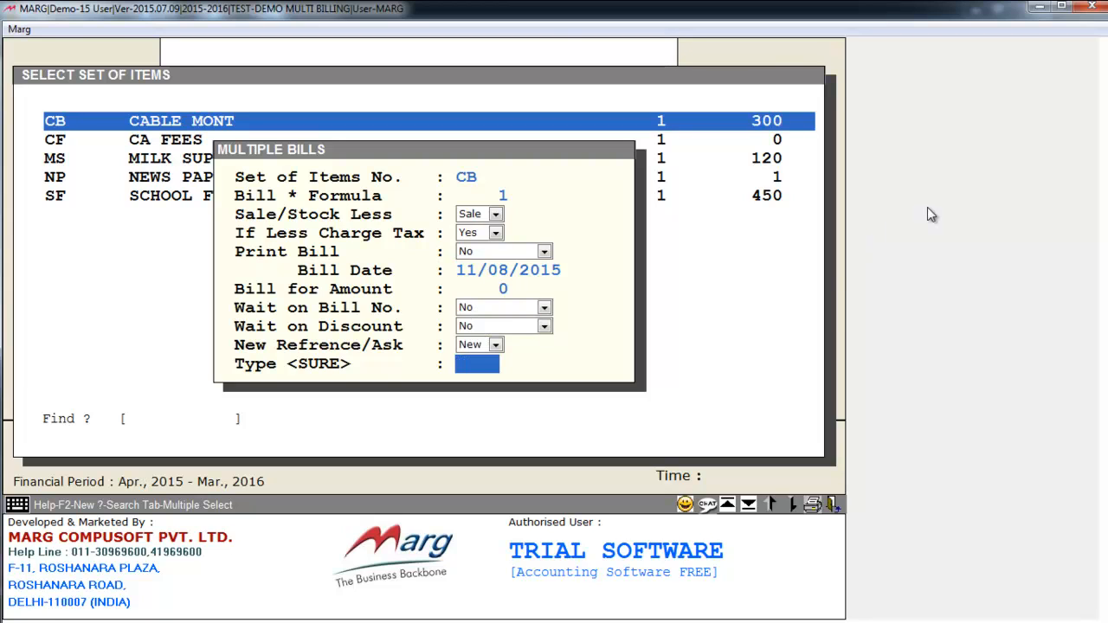
type("SURE")
key("Return")
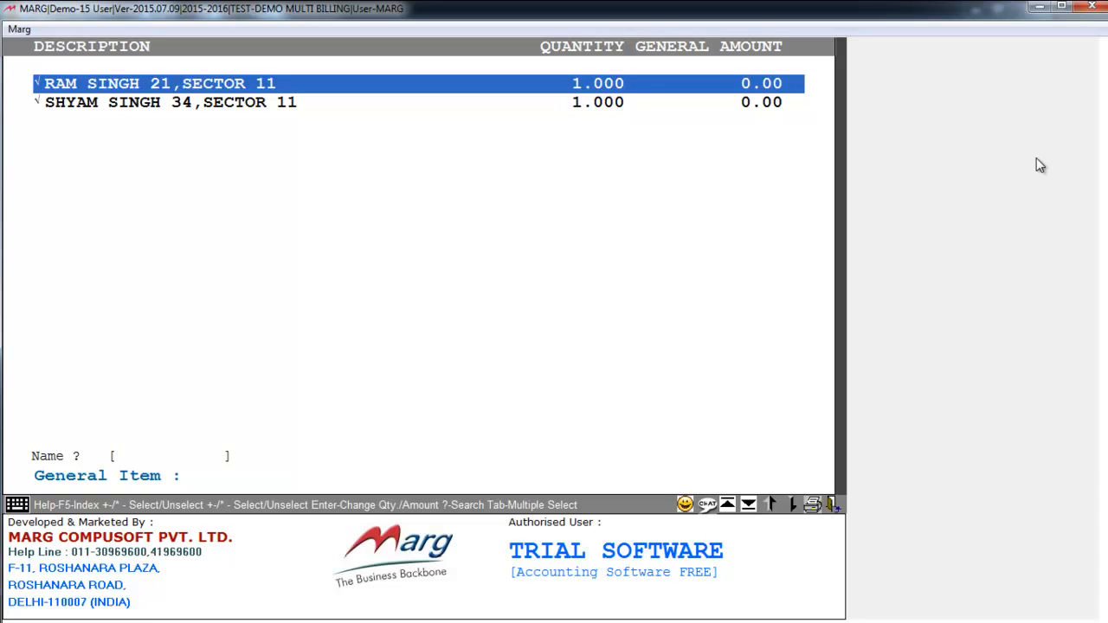
Accept the marked parties to generate the cable bills, and reopen the Sales Book with ledger Multi for All Date
key("Escape")
key("Escape")
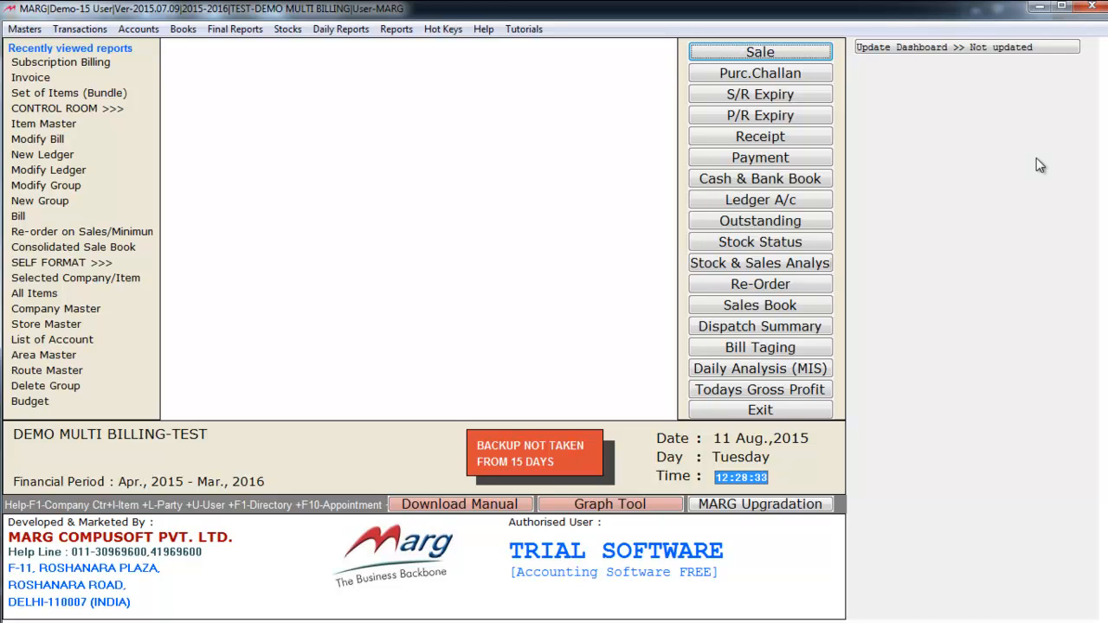
left_click(791, 308)
key("Return")
key("Return")
key("Return")
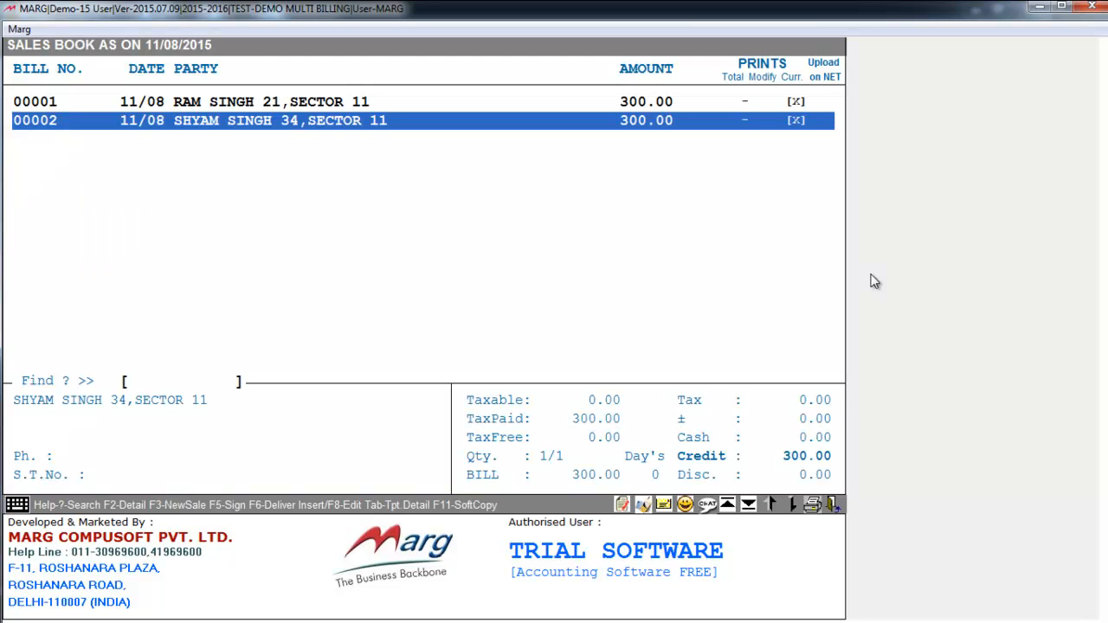
Compare the generated cable bills in the Sales Book, and open bill 00001 to examine its item
key("Up")
key("Down")
key("Up")
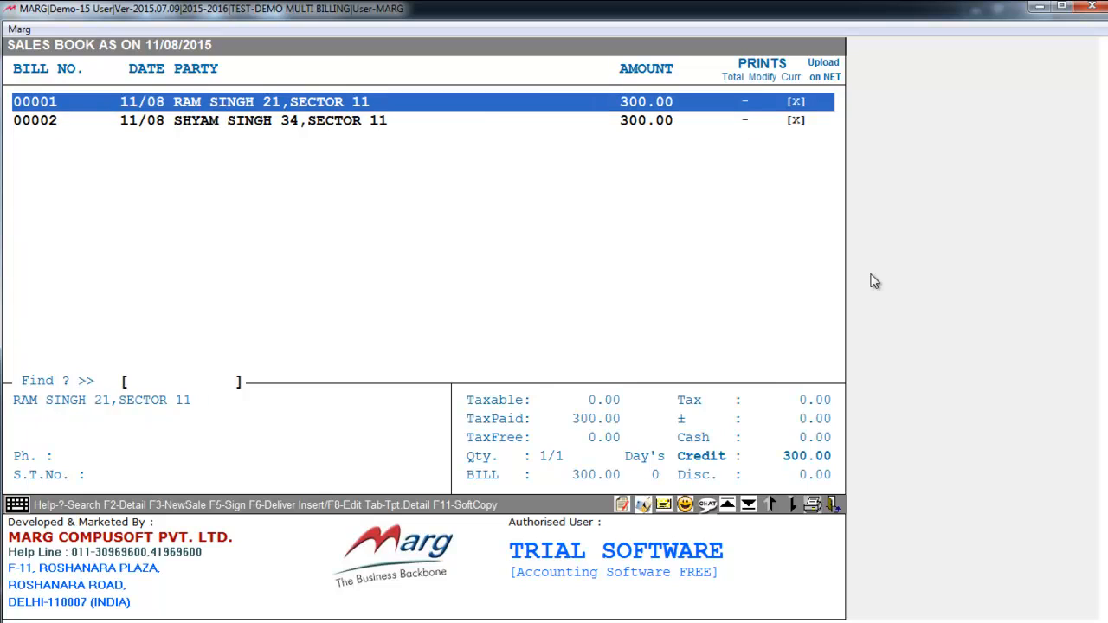
key("Return")
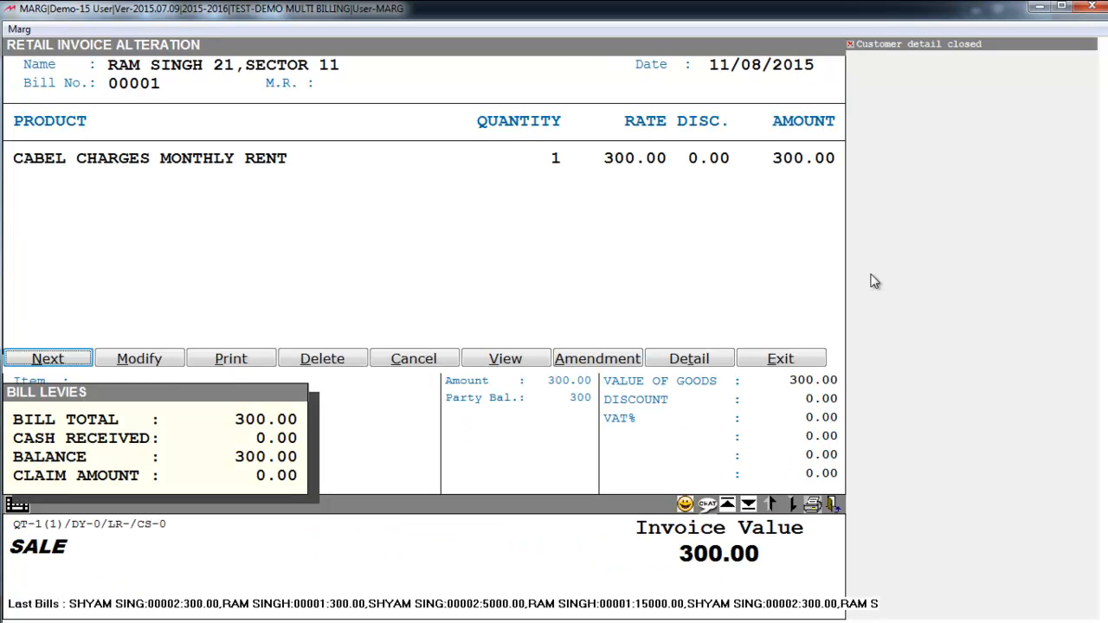
Open bill 00002 in the Sales Book to examine its item, and close the book
key("Escape")
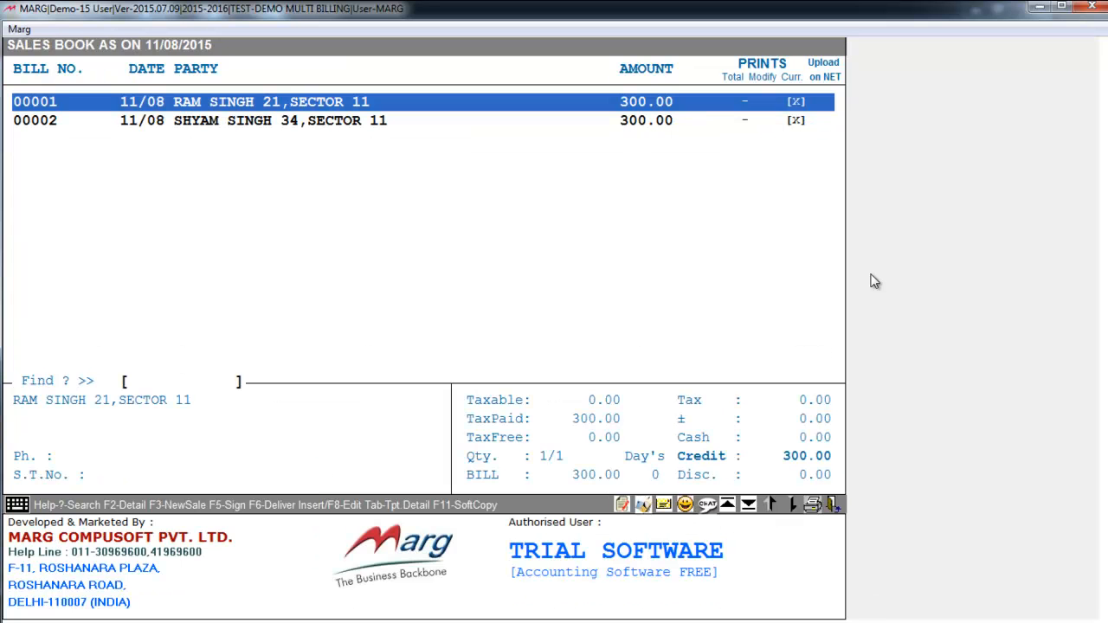
key("Down")
key("Return")
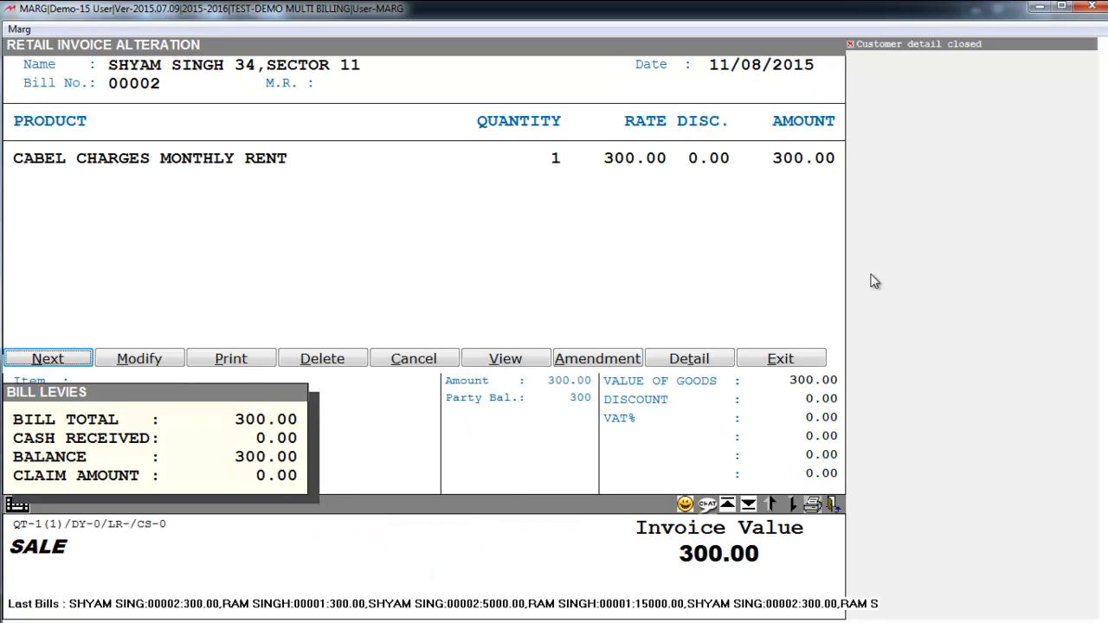
key("Escape")
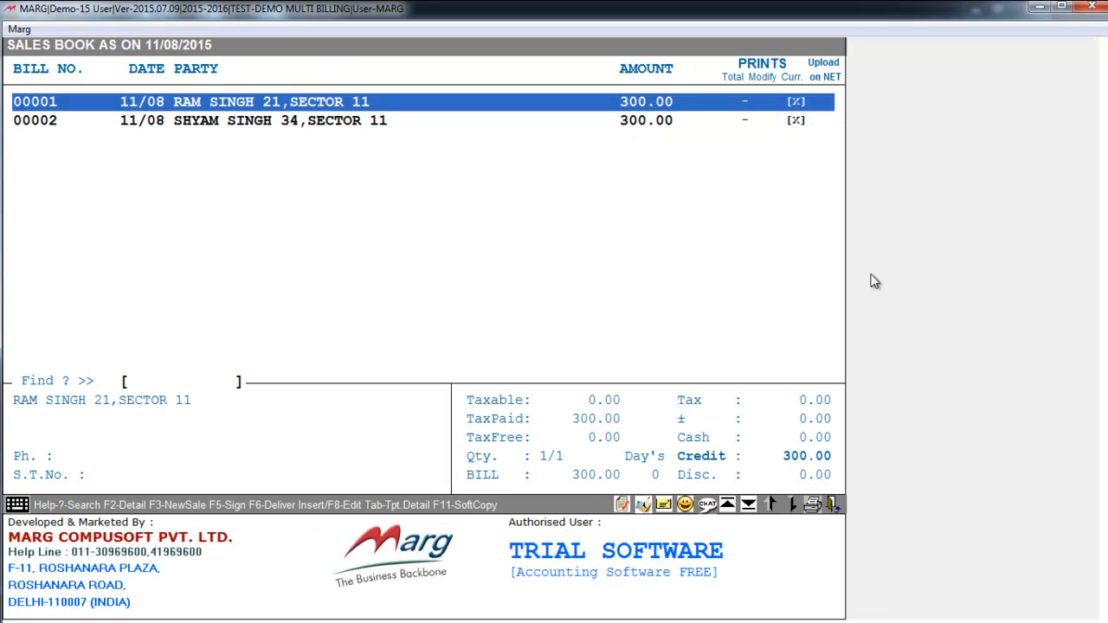
key("Escape")
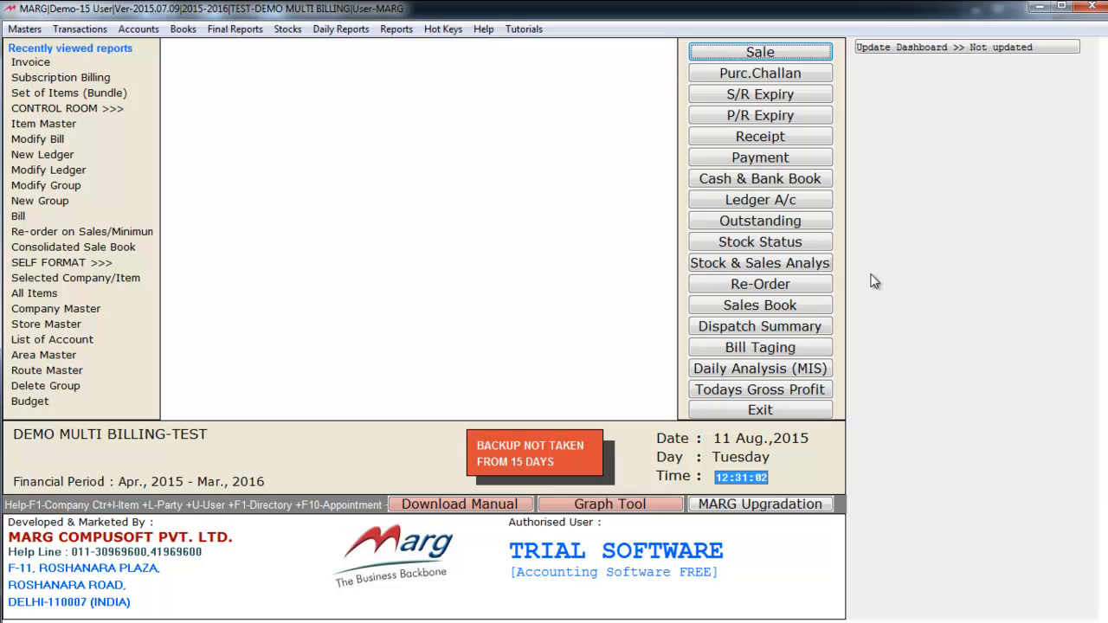
Open the Set of Items (Bundle) list from the rate and discount masters
key("alt+m")
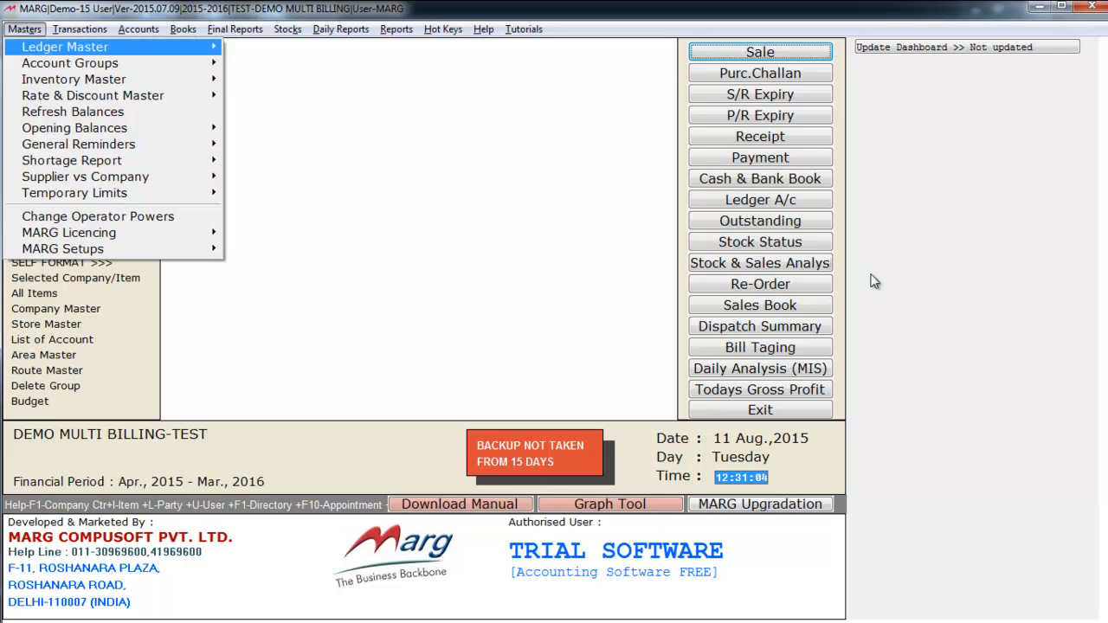
key("Down")
key("Down")
key("Down")
key("Right")
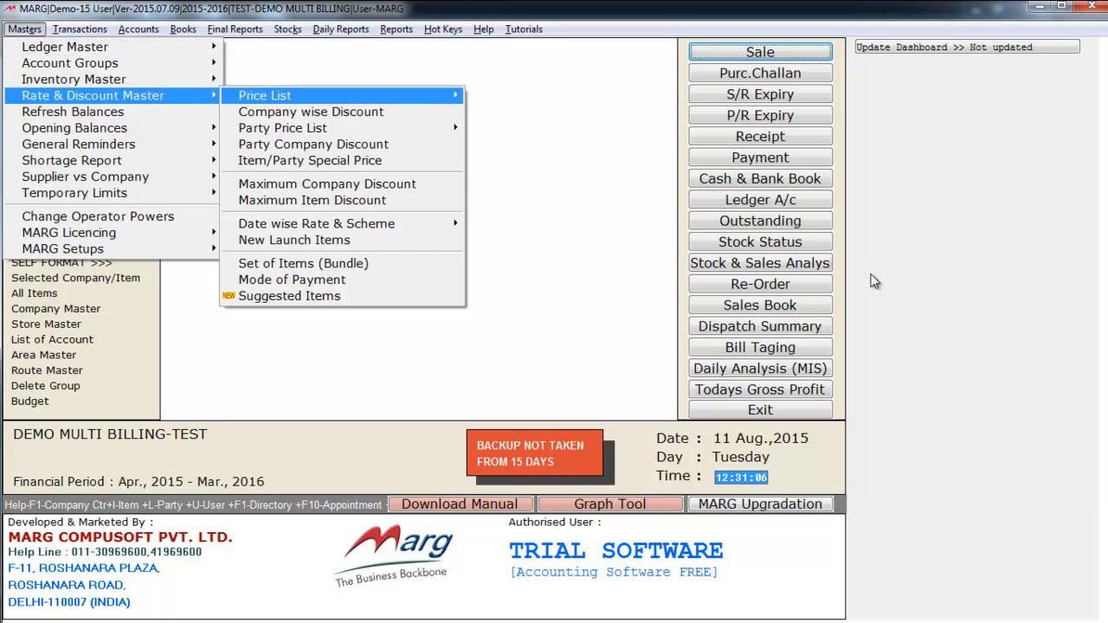
key("Up")
key("Up")
key("Up")
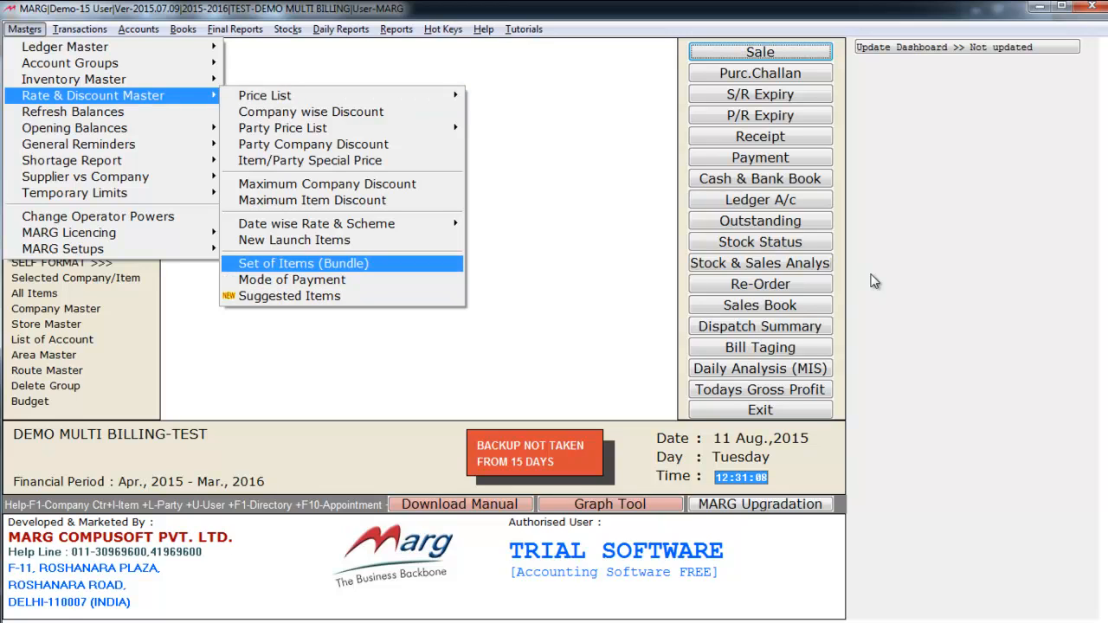
key("Return")
Open the MS MILK SUPPLY set, keeping formula for 1, used for SECTOR 11 and party selection Multiple
key("Down")
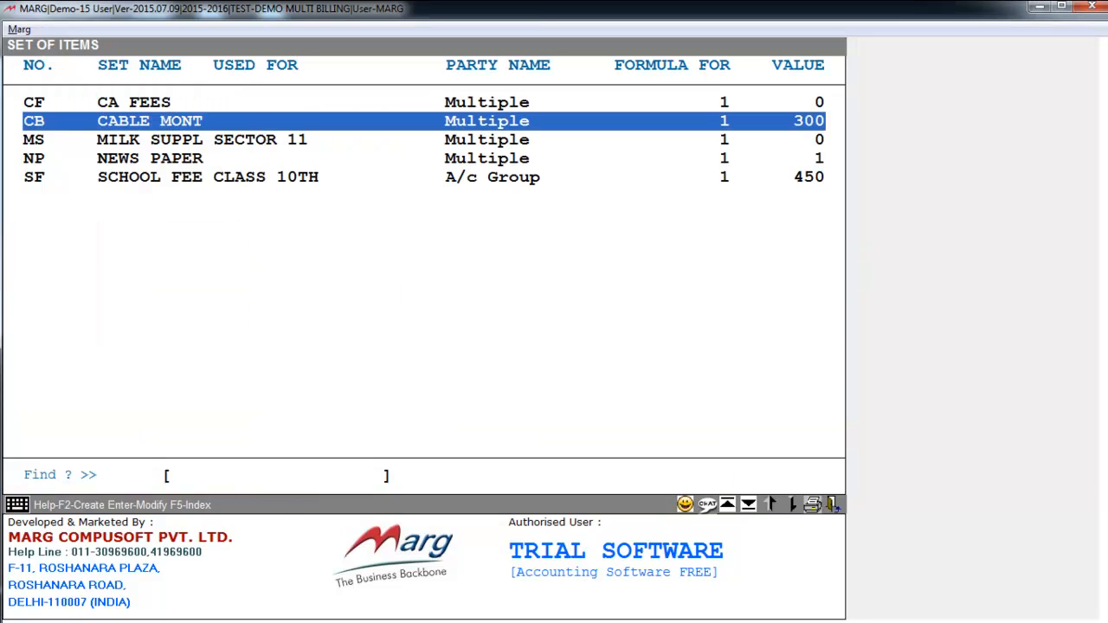
key("Down")
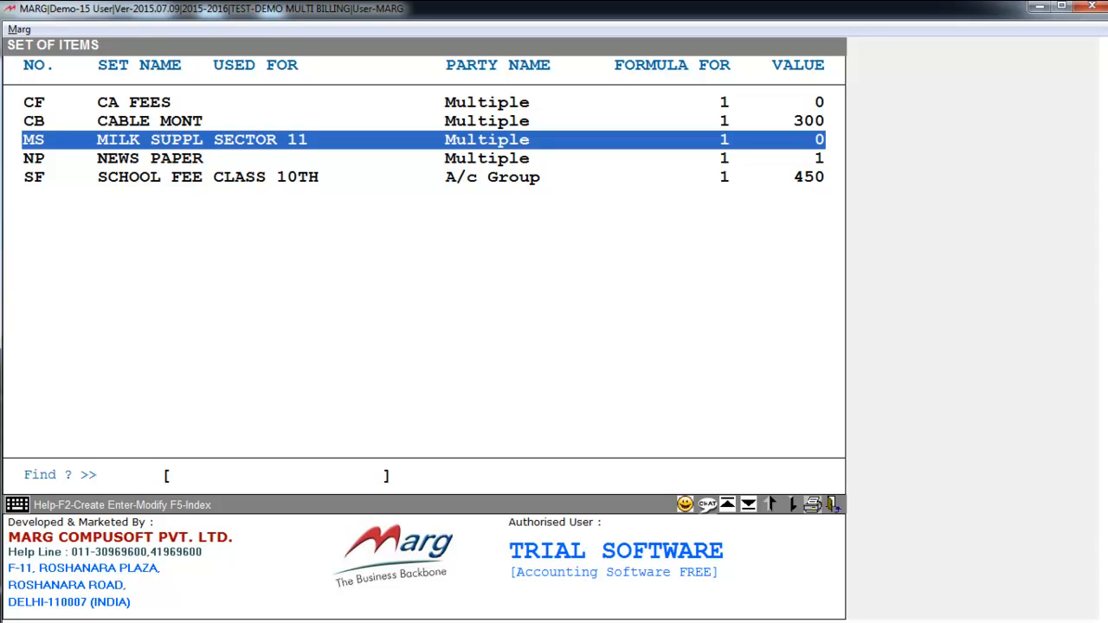
key("Return")
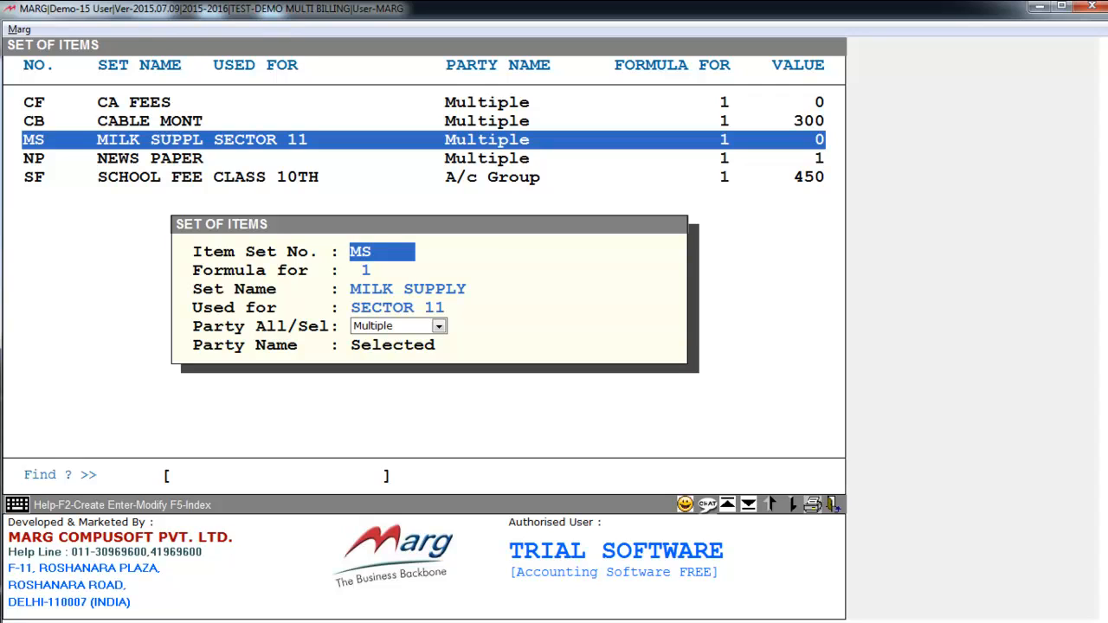
key("Return")
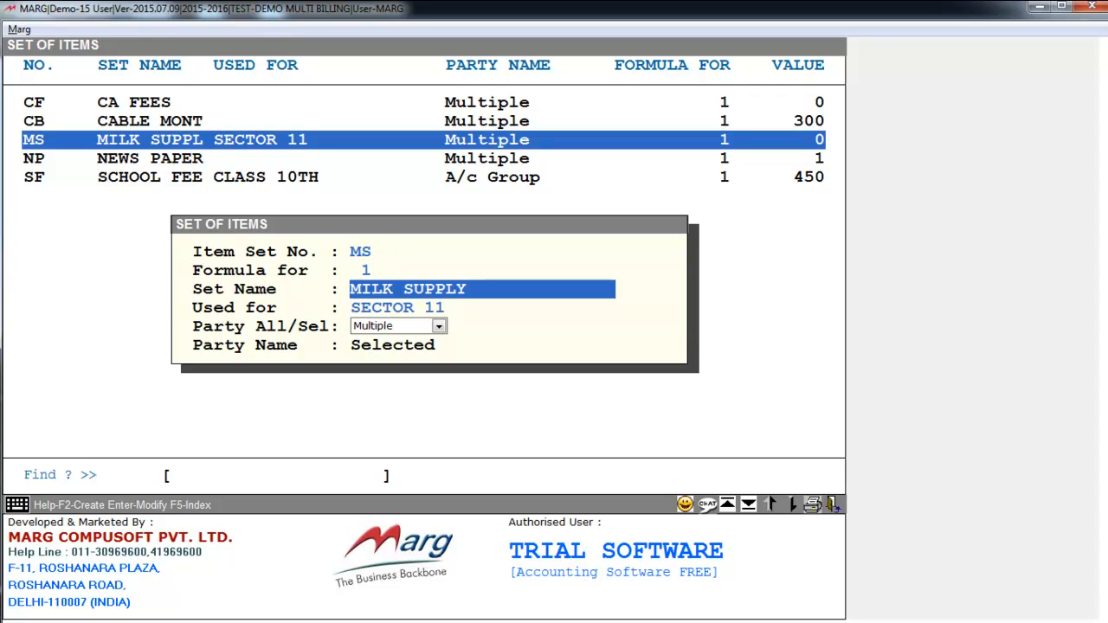
key("Return")
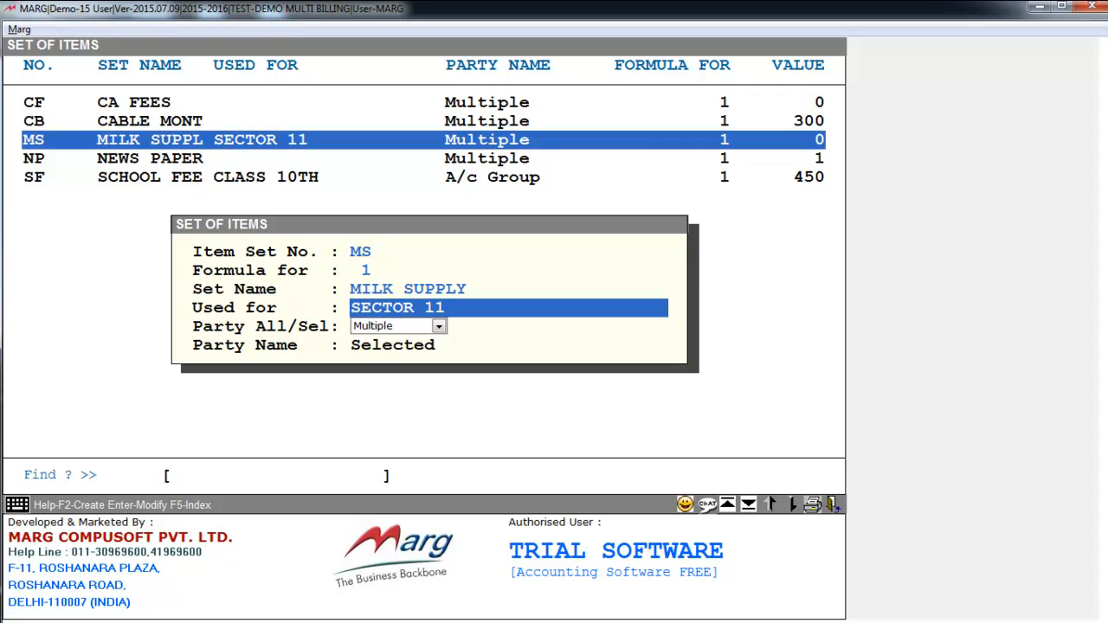
key("Return")
left_click(394, 329)
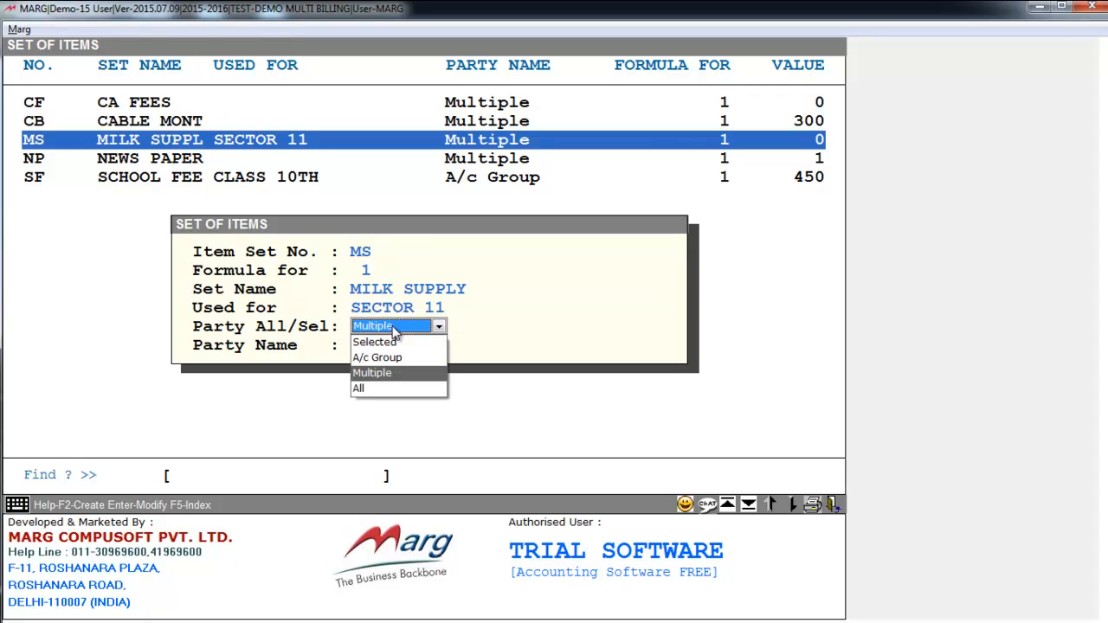
left_click(394, 329)
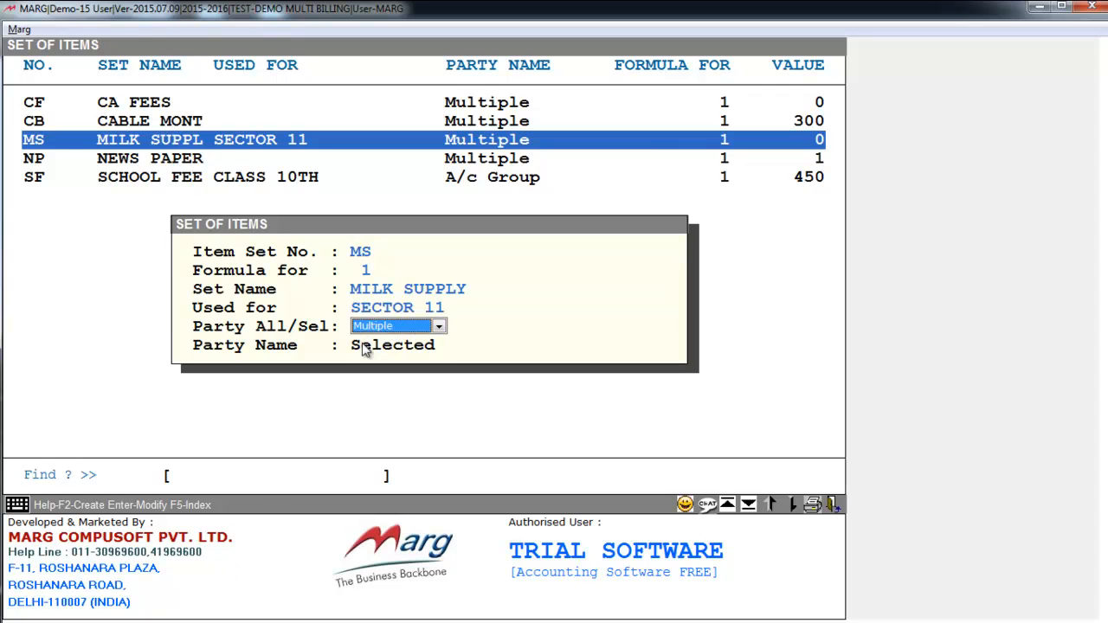
Mark the two SECTOR 11 customers as parties of the milk supply set
key("Return")
key("Down")
key("plus")
key("plus")
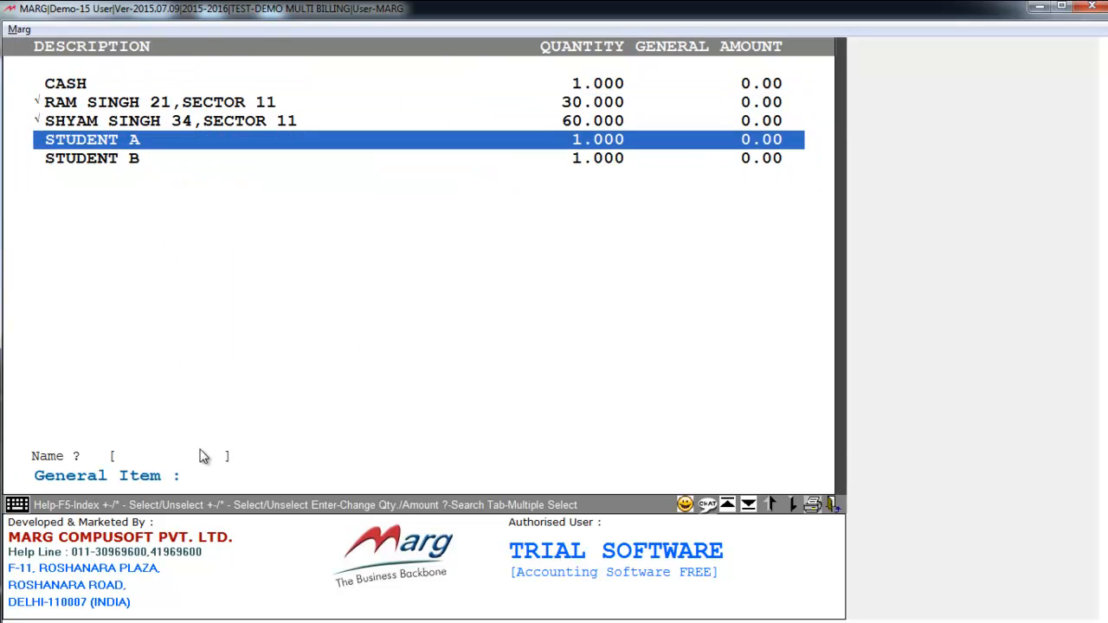
Keep quantities 30 and 60 with general amount 0.00 for the two marked SECTOR 11 parties, and accept the party list
key("Down")
key("Up")
key("Up")
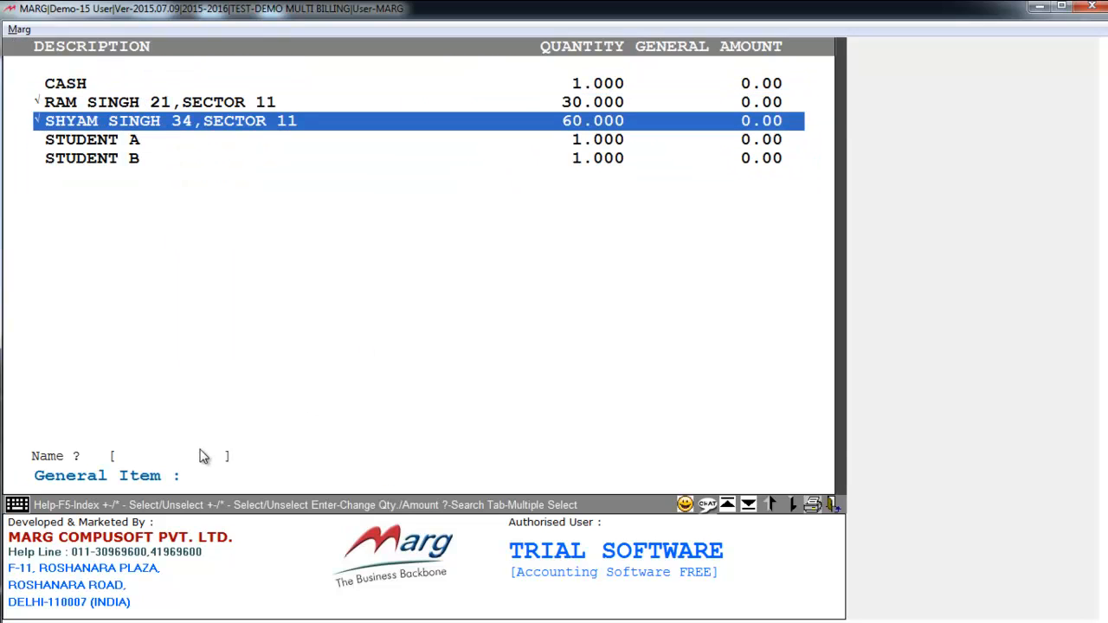
key("Up")
key("Up")
key("Down")
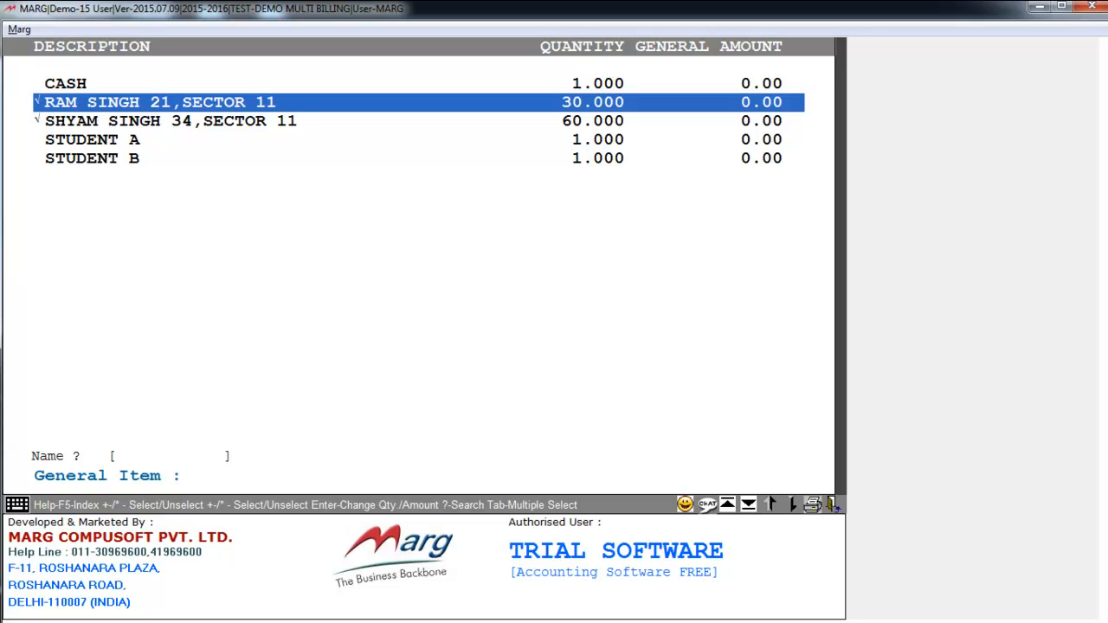
key("Return")
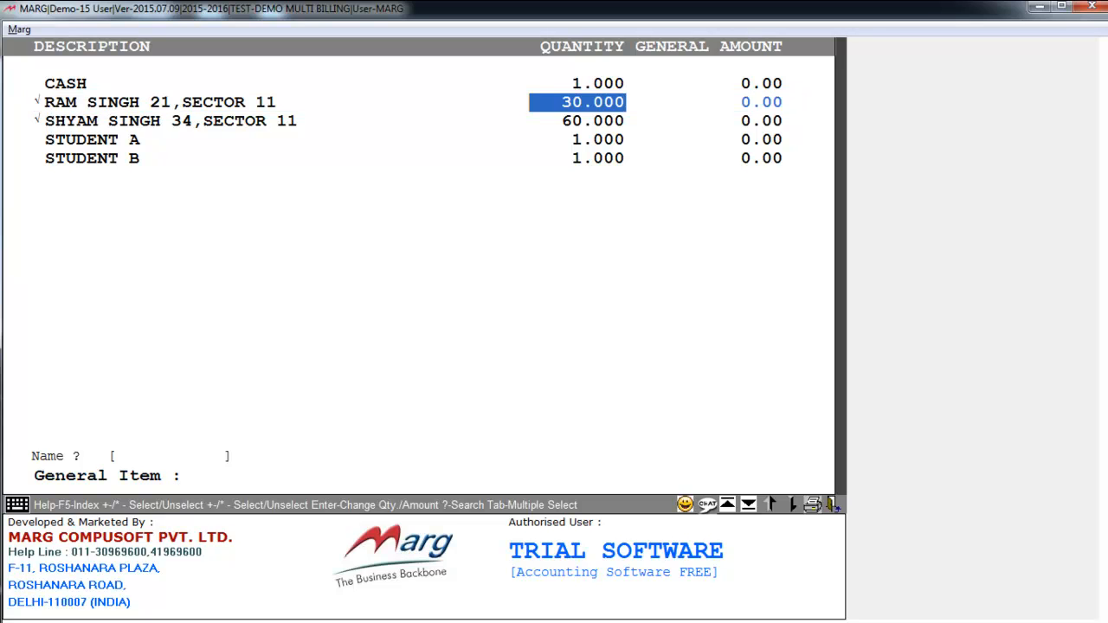
key("Return")
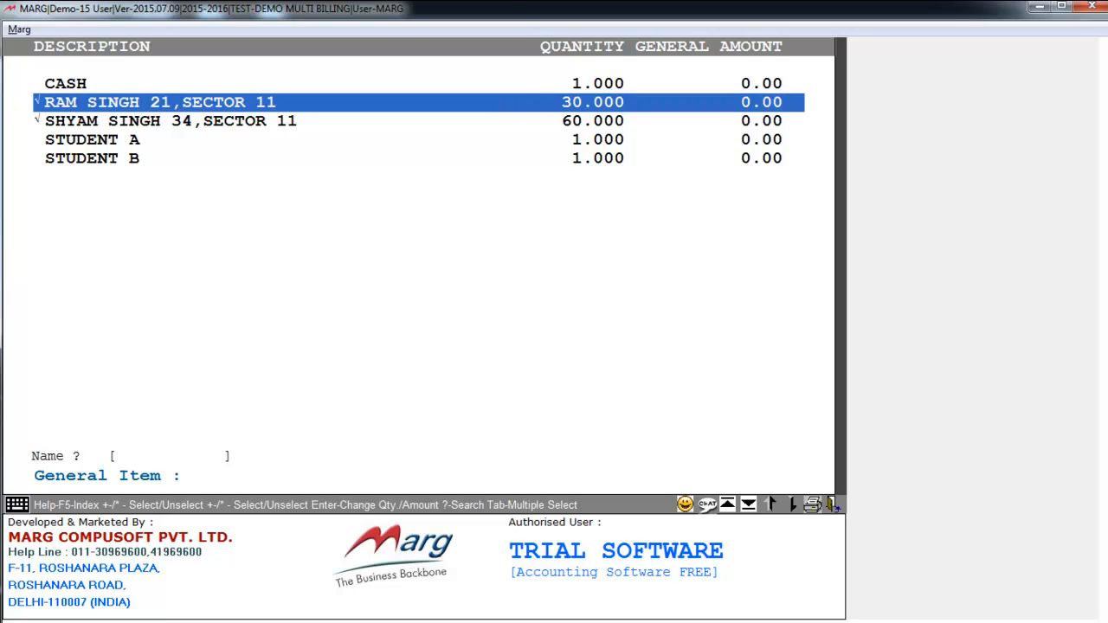
key("Down")
key("Return")
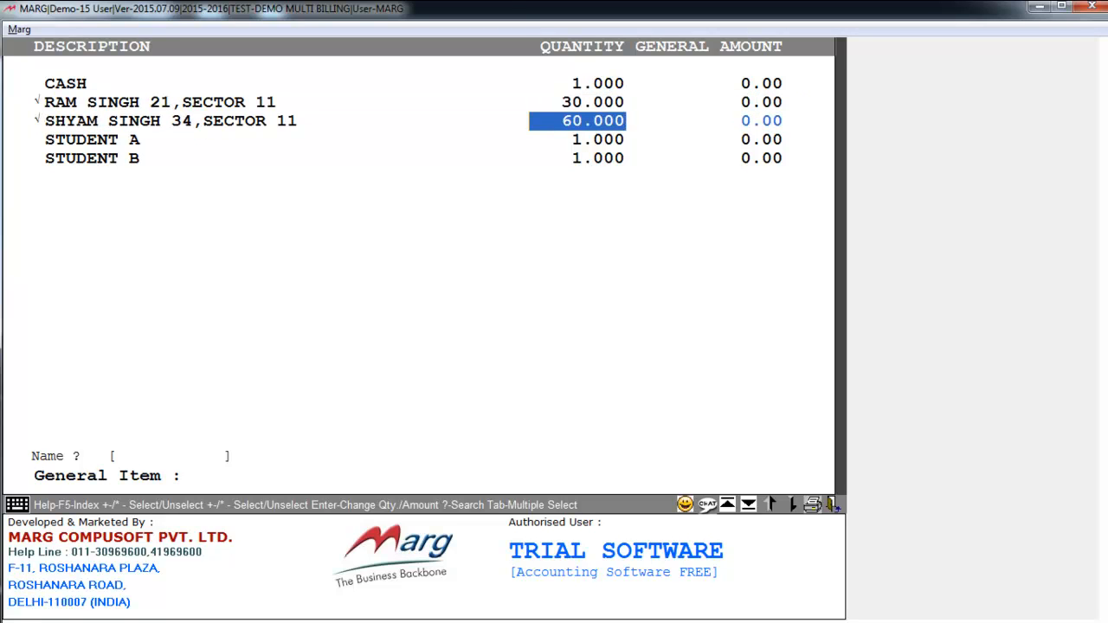
key("Return")
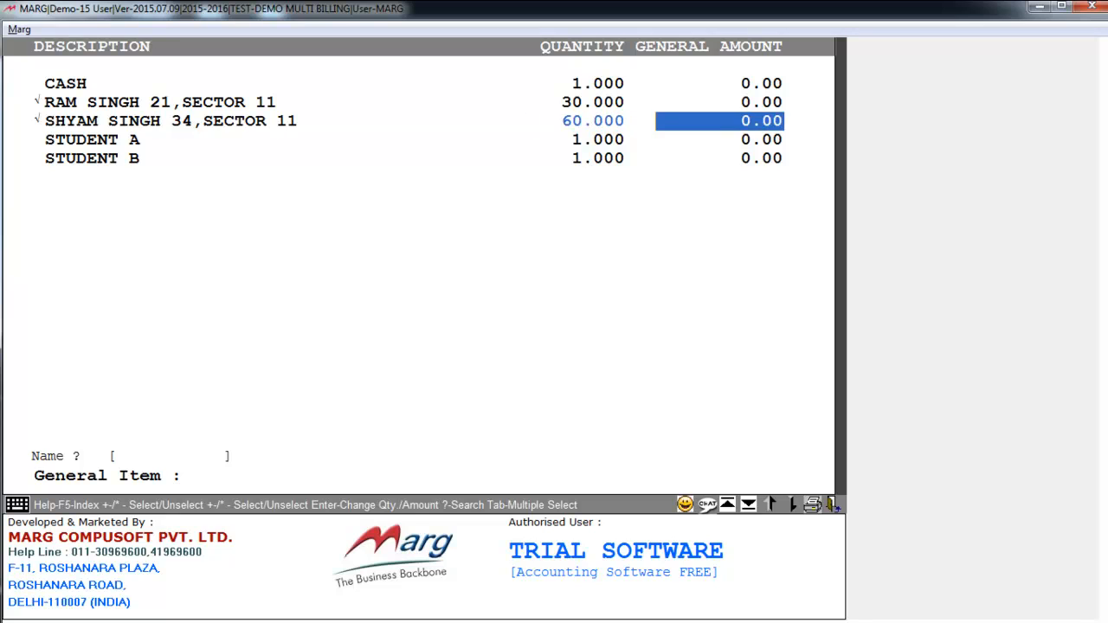
key("Return")
key("Escape")
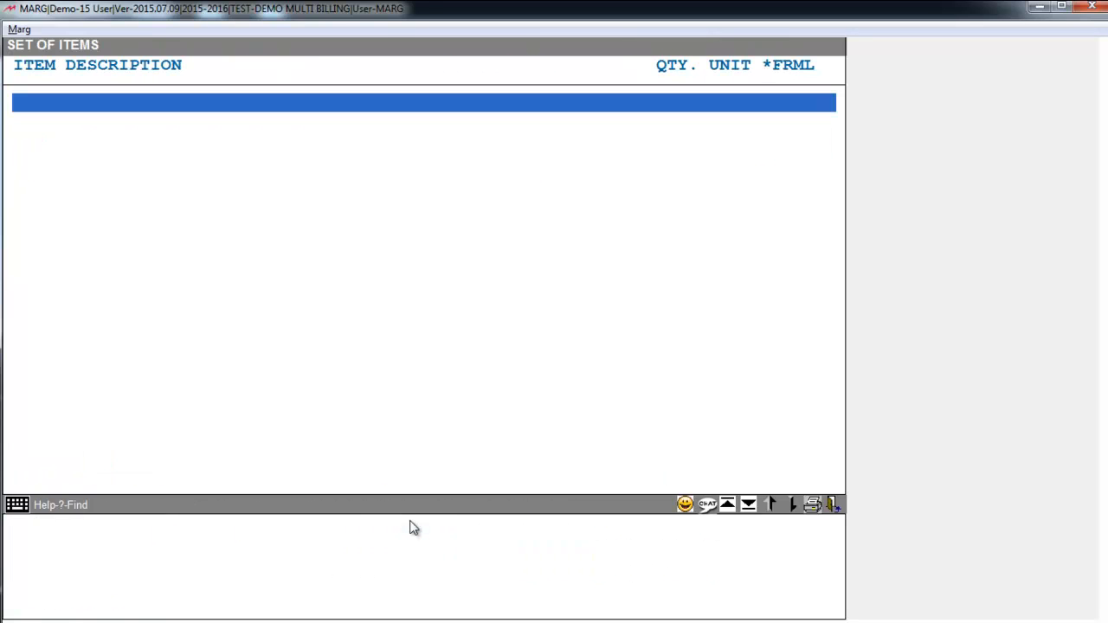
Add MILK FULL CREAM to the milk supply set as Sale, quantity 1 LTR with formula Yes, and close the set list
key("Return")
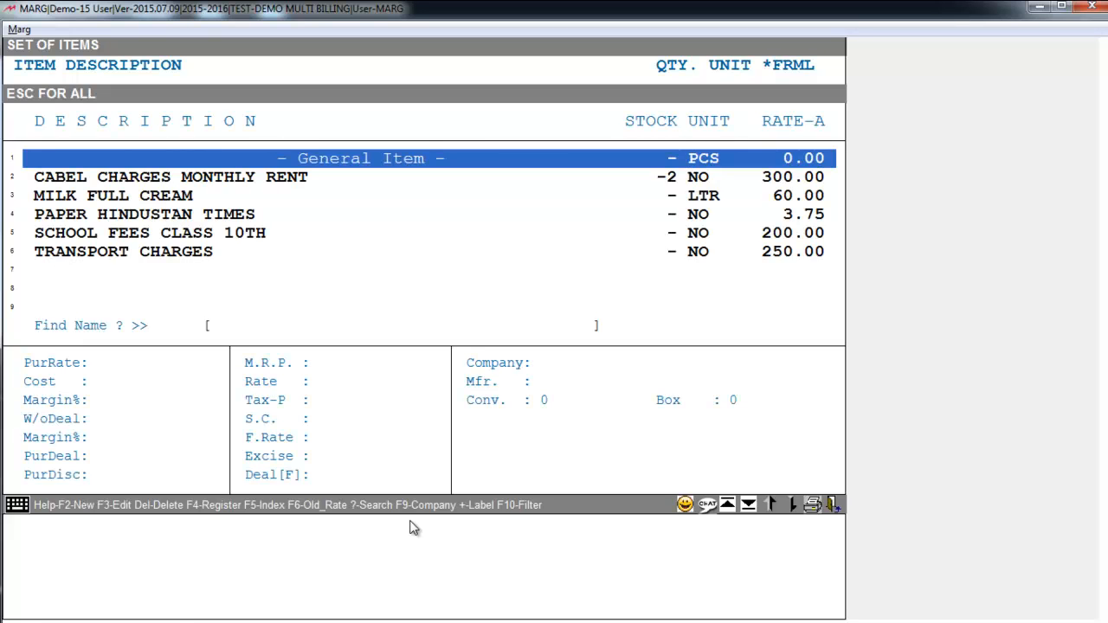
key("Down")
key("Down")
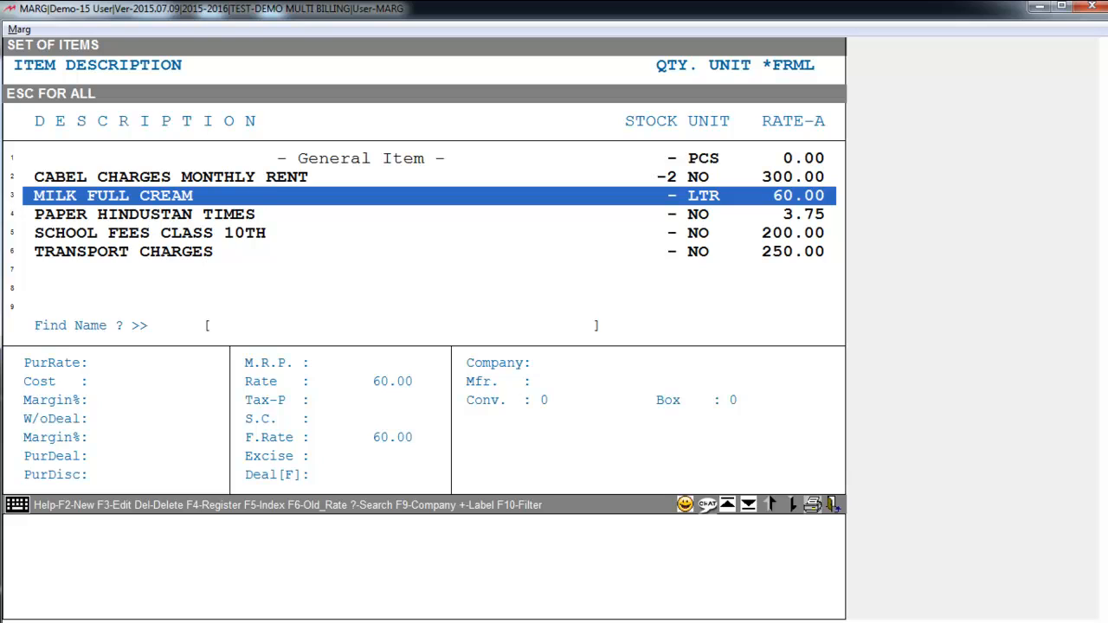
key("Return")
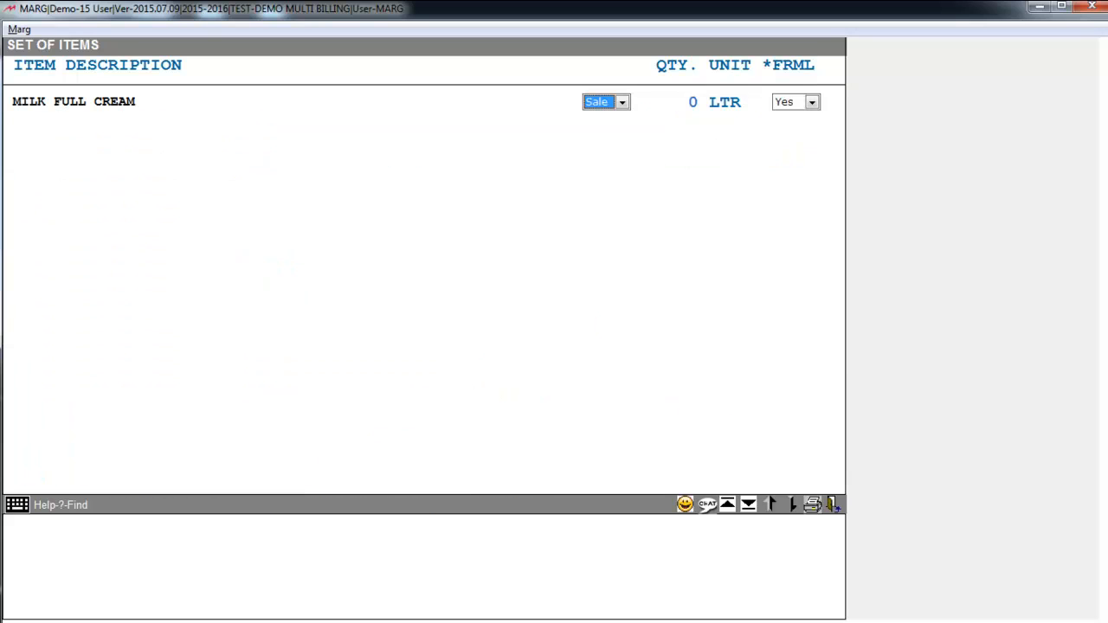
key("Return")
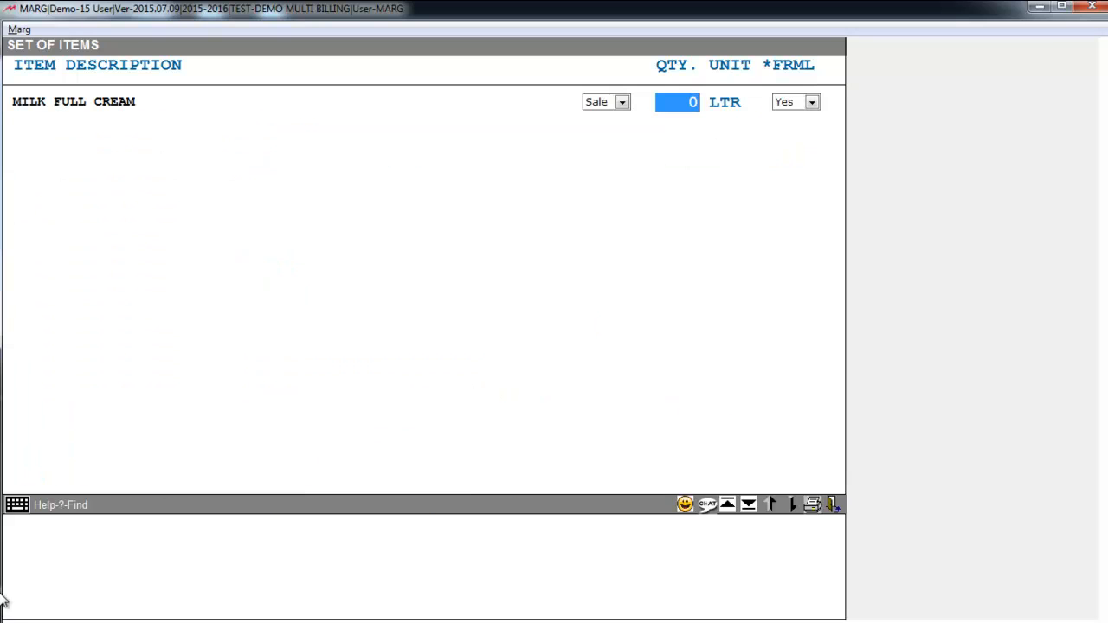
type("1")
key("Return")
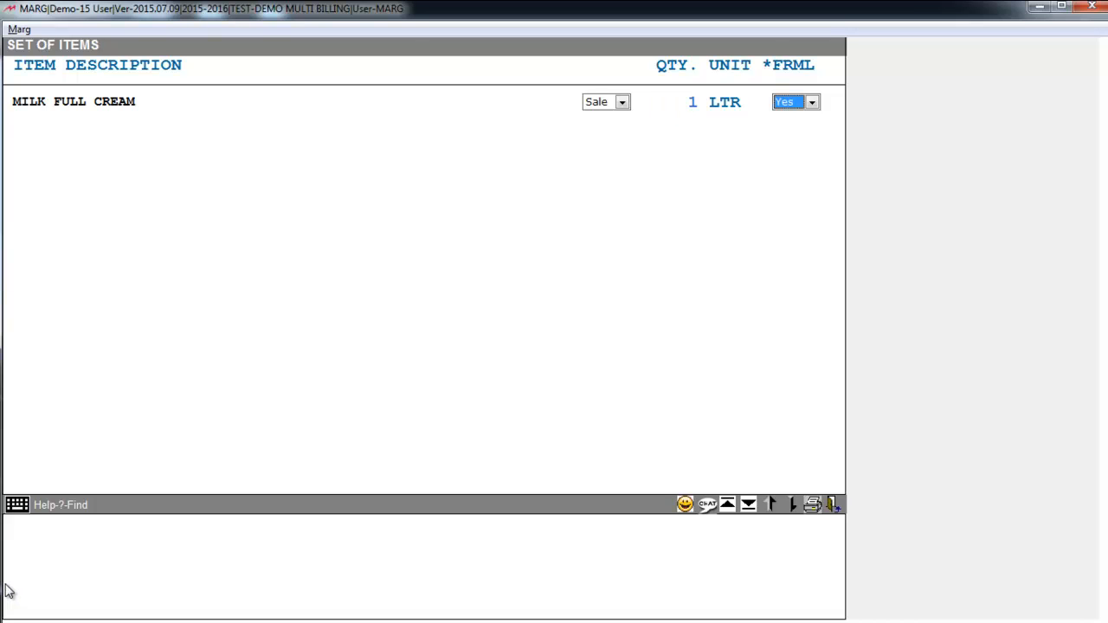
key("Return")
key("Escape")
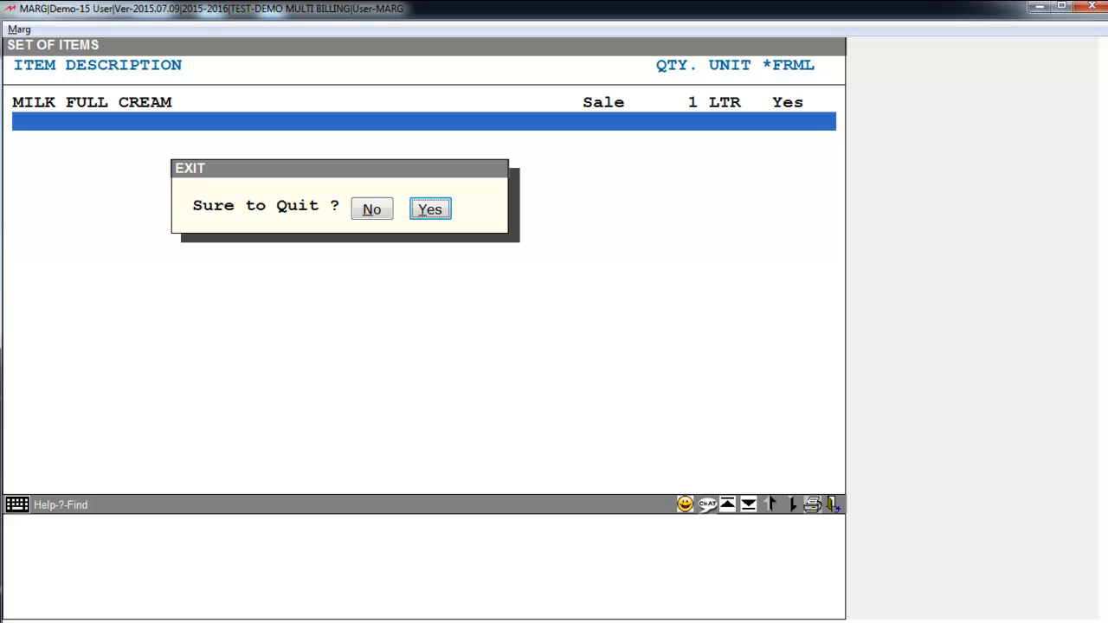
key("Return")
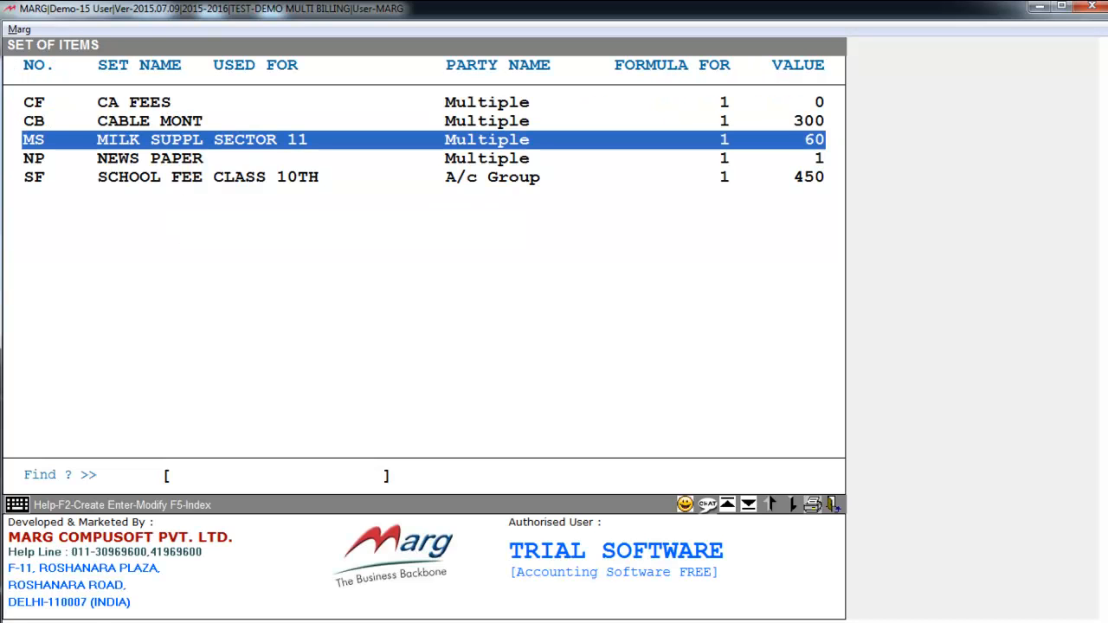
key("Escape")
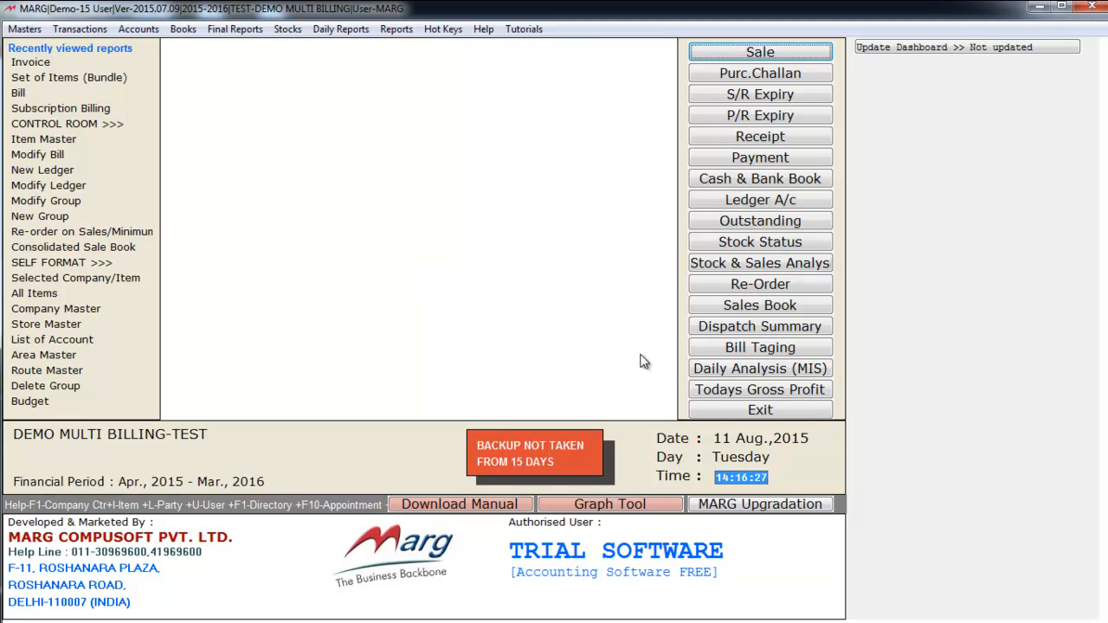
Open the Sales Book for 11/08/2015 and delete the cable charges bill 00002
left_click(711, 308)
key("Return")
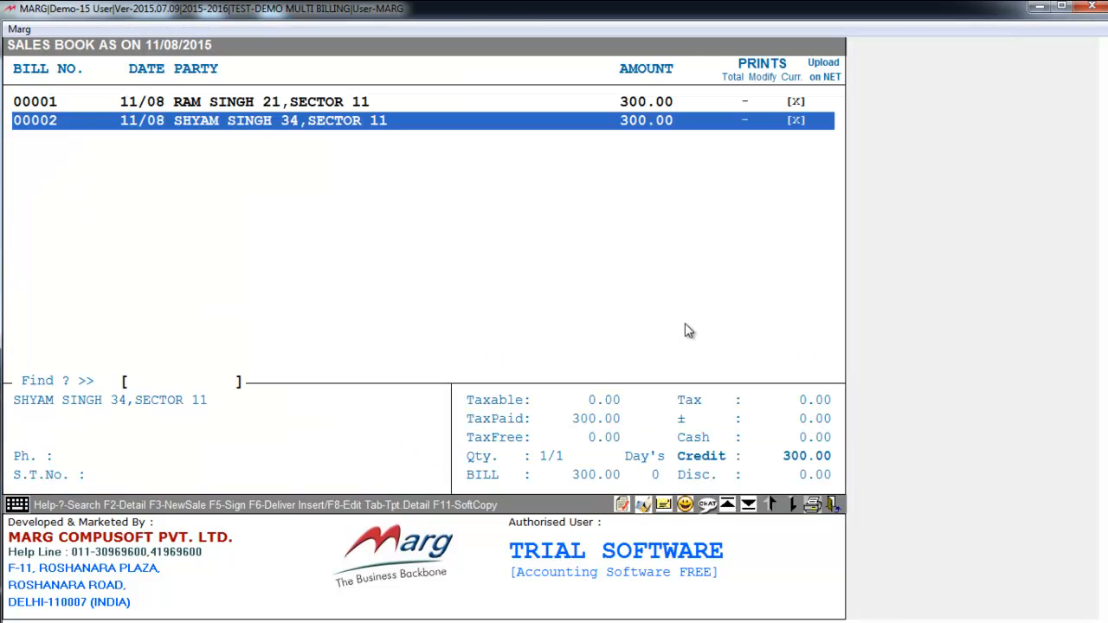
key("Return")
key("Right")
key("Right")
key("Right")
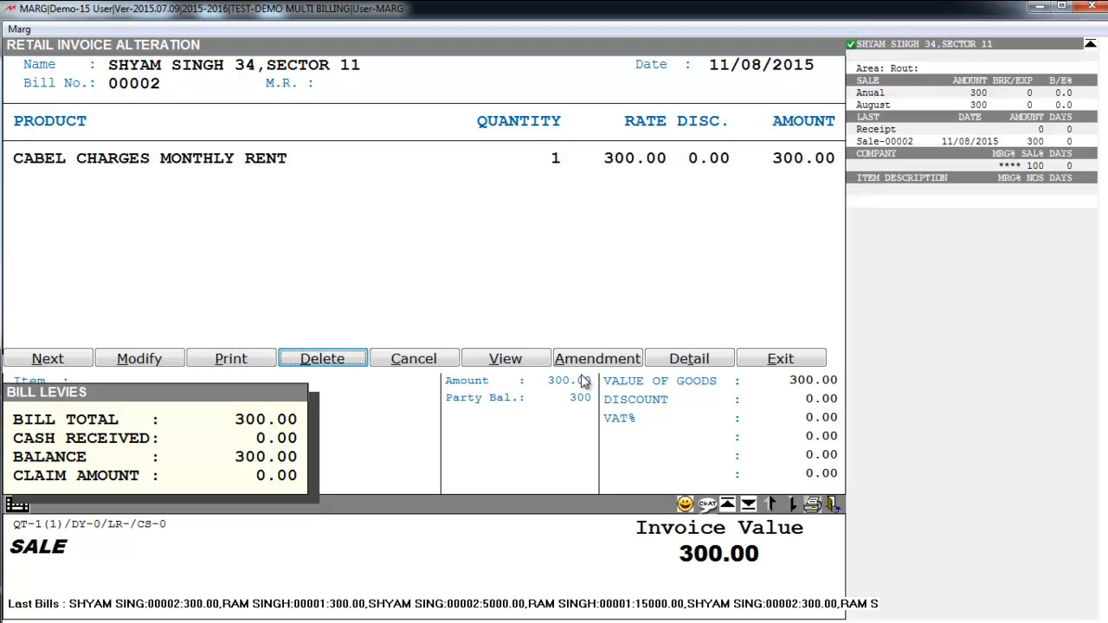
key("Return")
key("Right")
key("Return")
Delete the remaining cable charges bill 00001 from the Sales Book
key("Return")
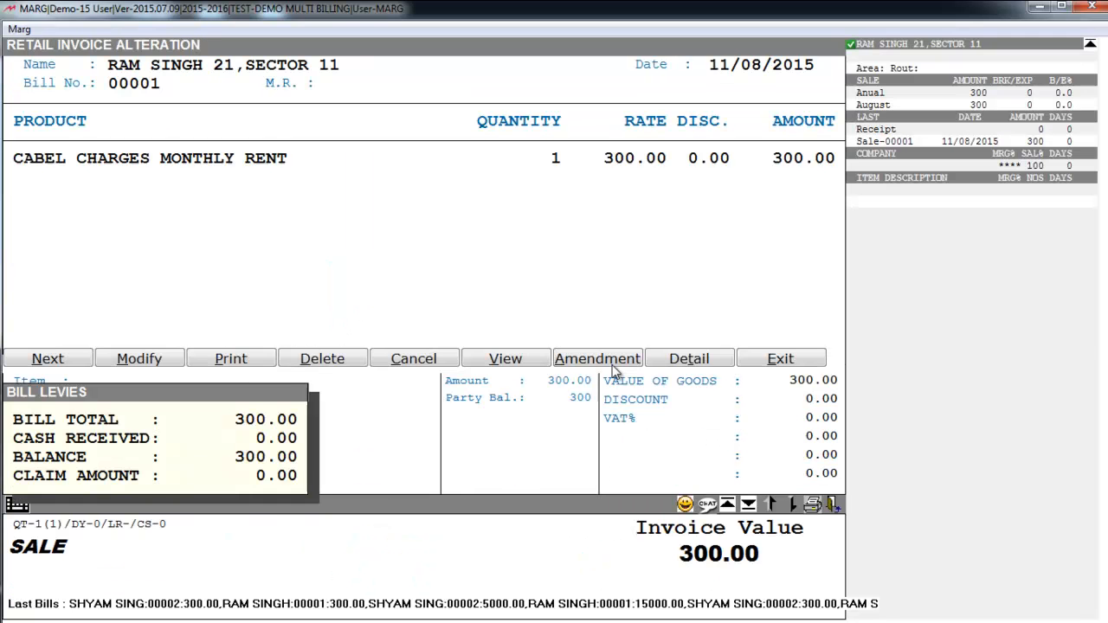
key("Right")
key("Right")
key("Right")
key("Return")
key("Right")
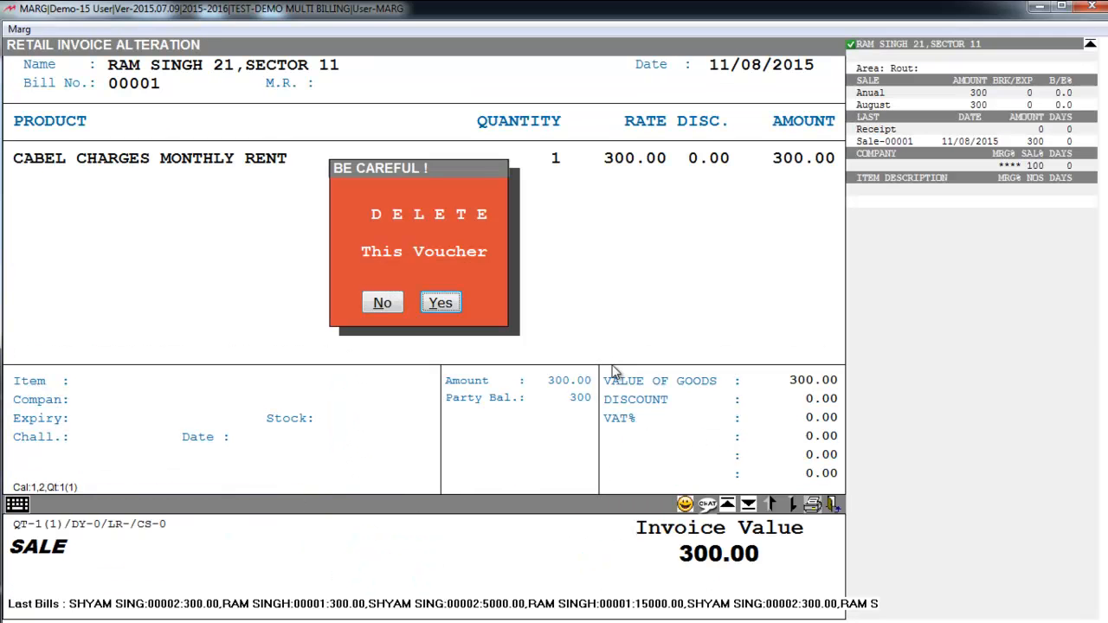
key("Return")
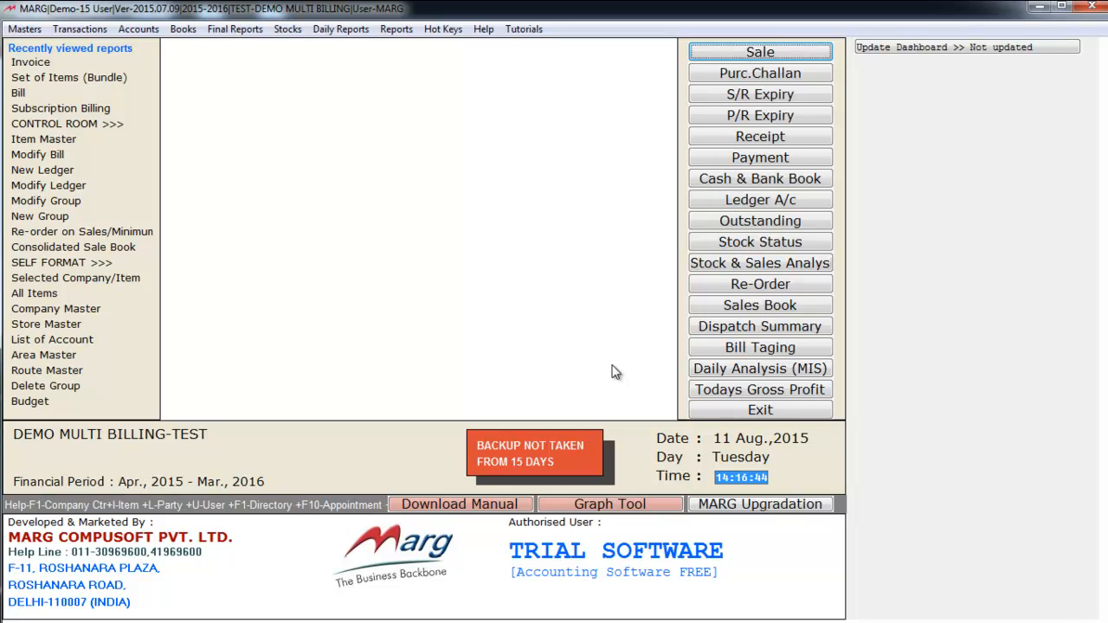
Start subscription billing and select the MILK SUPPLY set for SECTOR 11
key("alt+t")
key("Down")
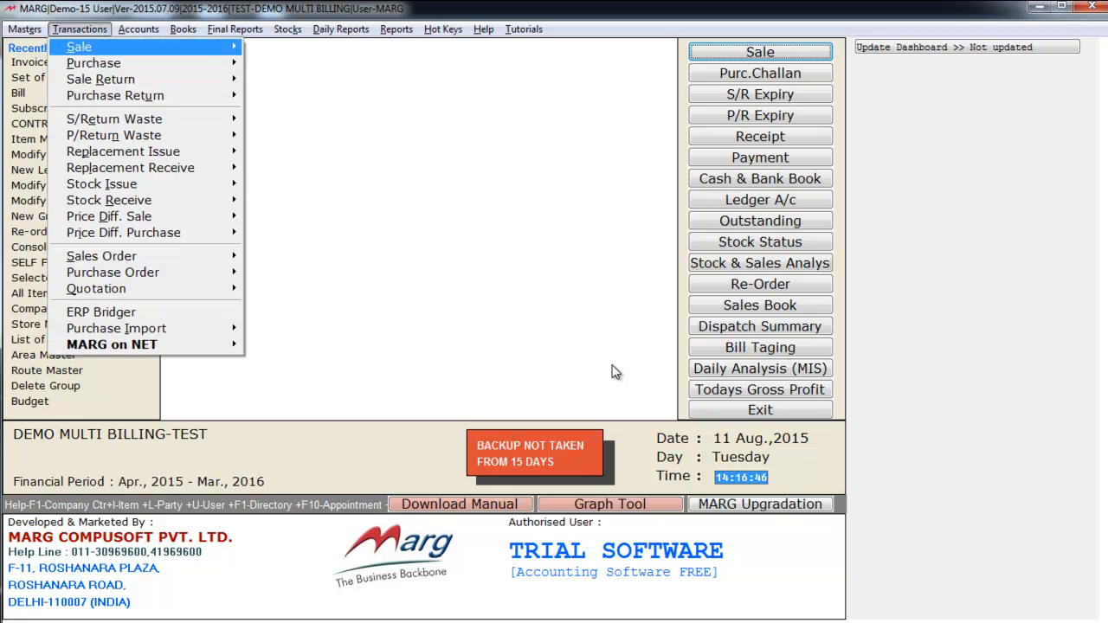
key("Right")
key("Down")
key("Down")
key("Down")
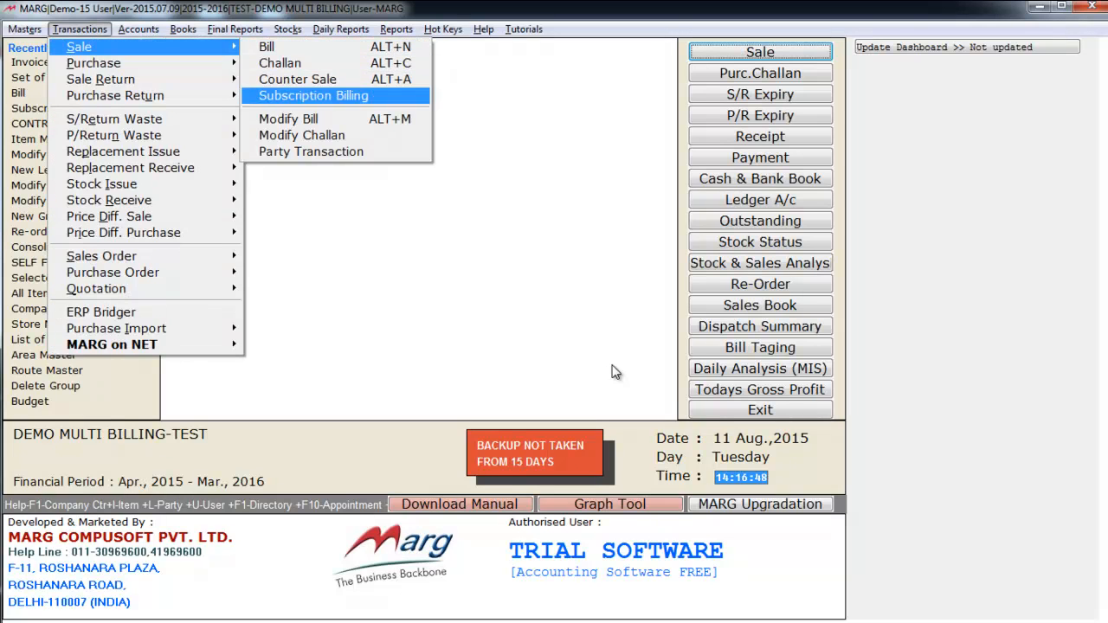
key("Return")
key("Down")
key("Down")
key("Up")
key("Up")
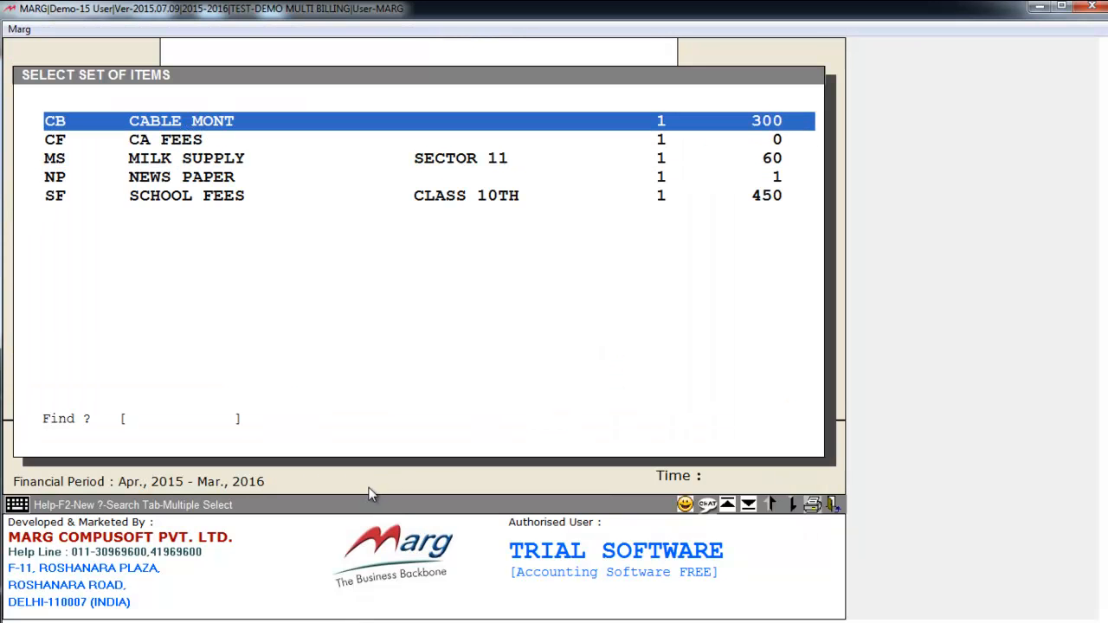
key("Down")
key("Down")
key("Return")
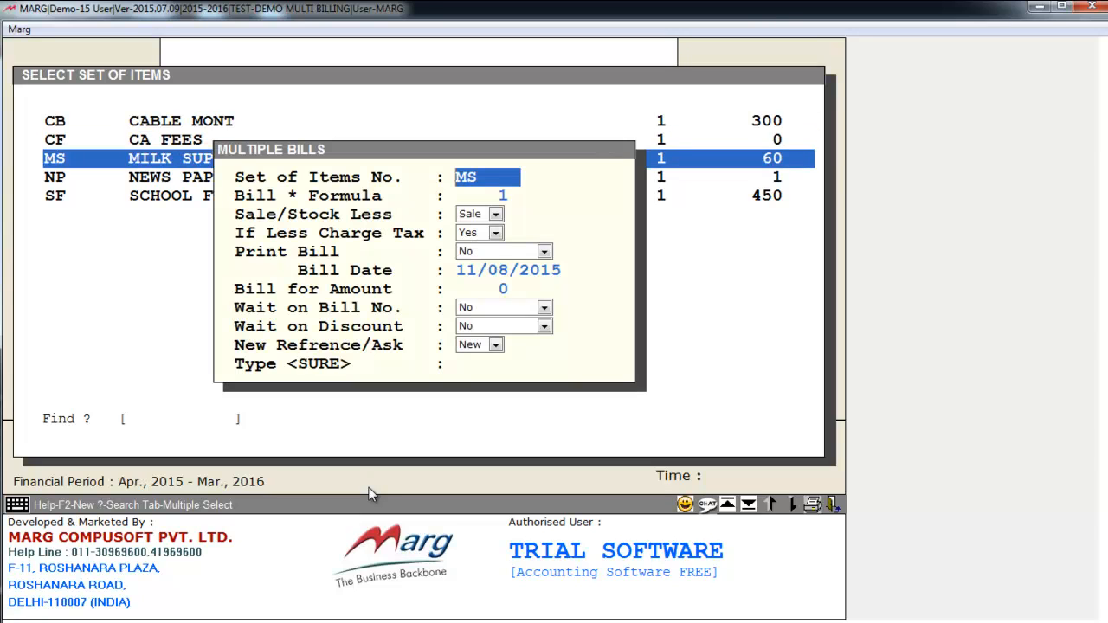
Accept the multiple-bill settings for set MS as Sale dated 11/08/2015, without printing, and confirm with SURE
key("Return")
key("Return")
key("Return")
key("Return")
key("Return")
key("Return")
key("Return")
key("Return")
key("Return")
key("Return")
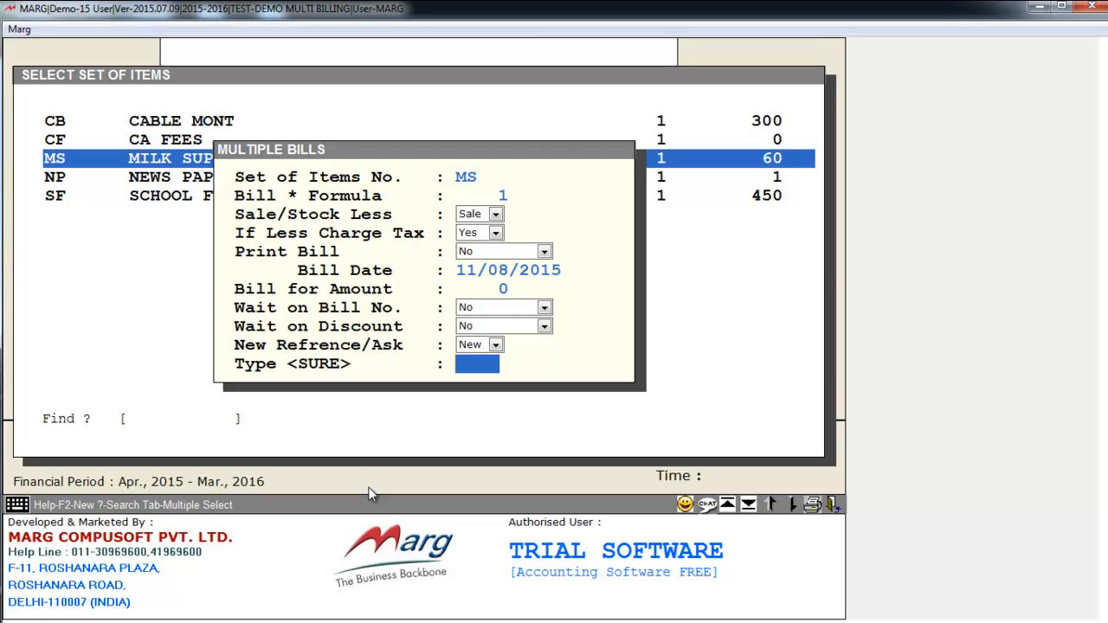
type("SURE")
key("Return")
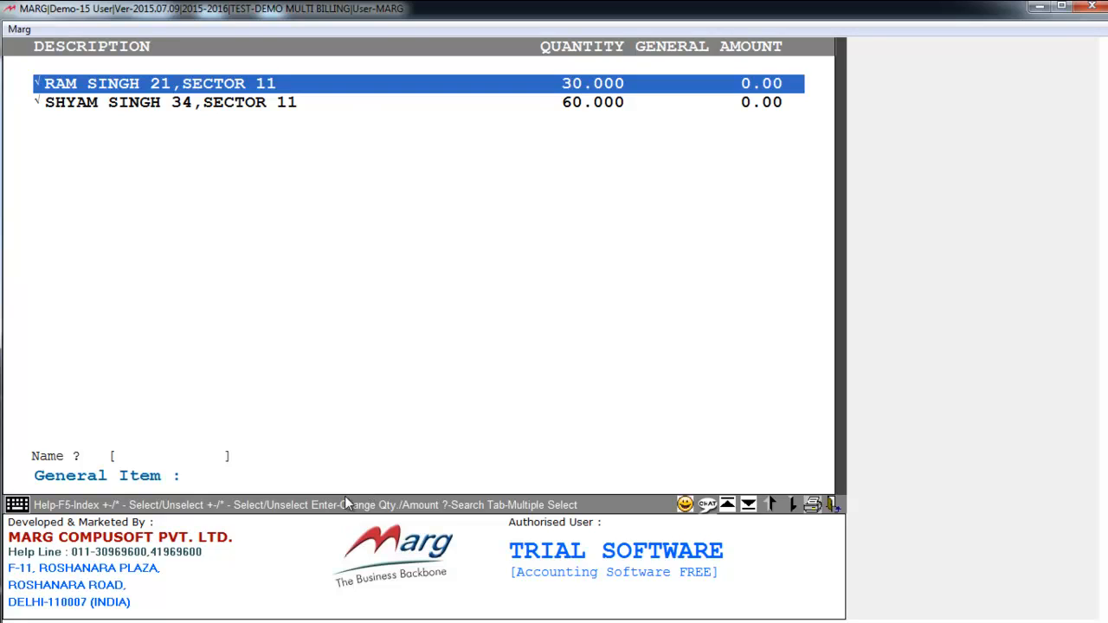
Set the second SECTOR 11 party's quantity to 40, leave the general item blank, and generate the milk bills
key("Down")
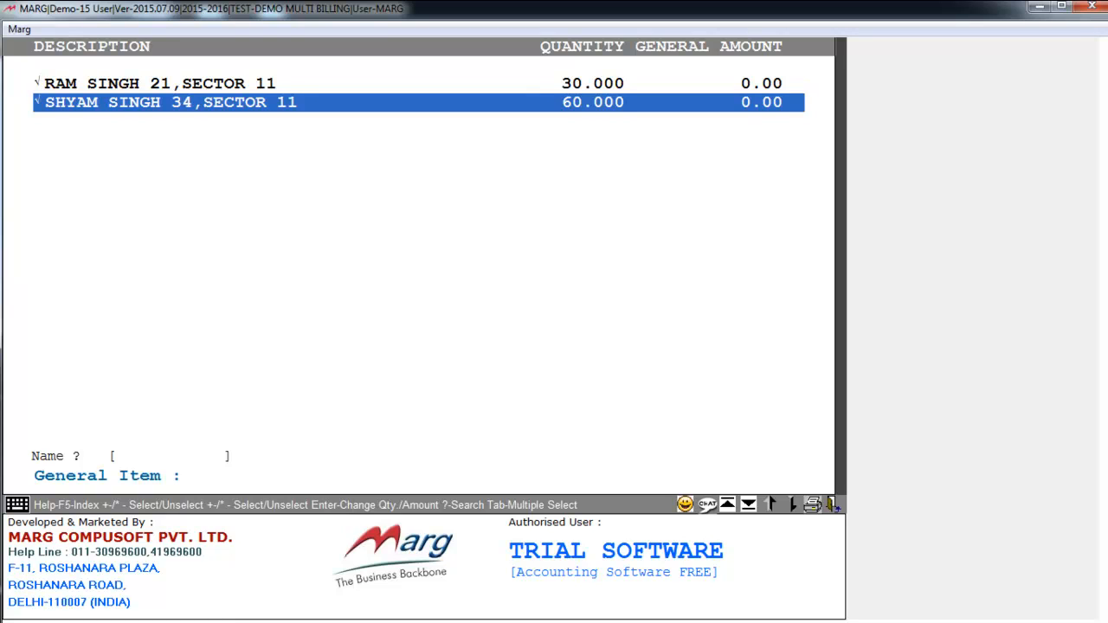
key("Return")
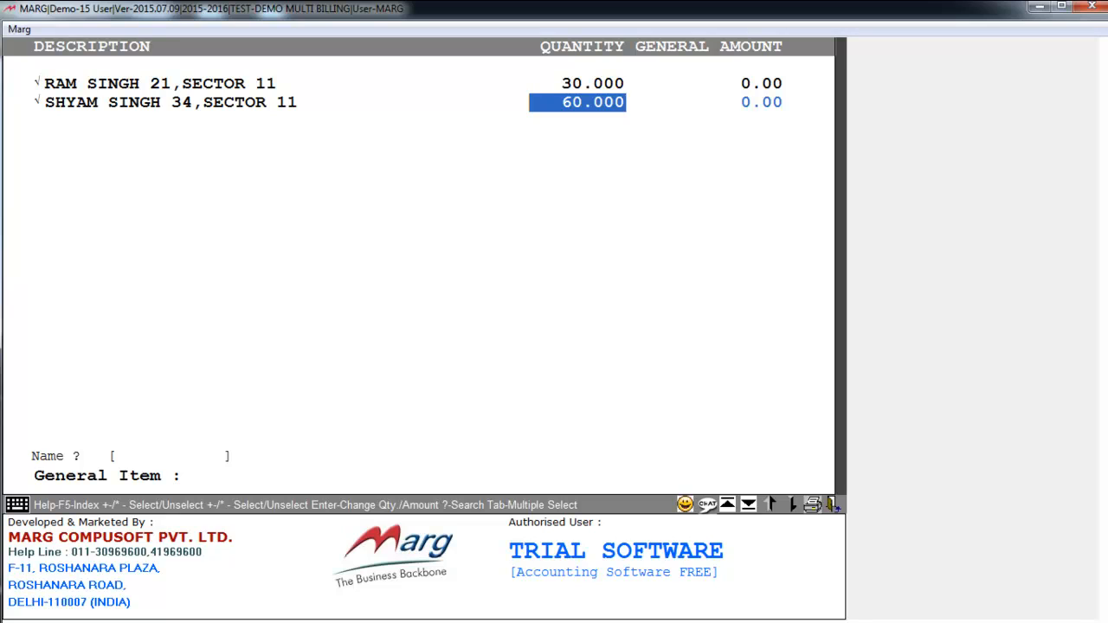
type("40")
key("Return")
key("Return")
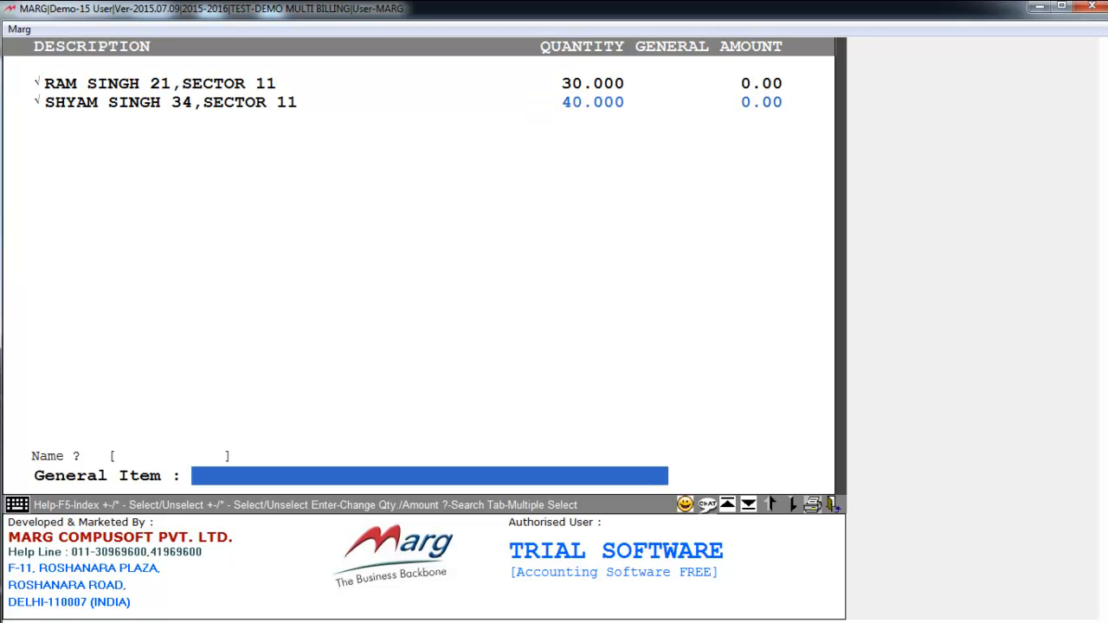
key("Return")
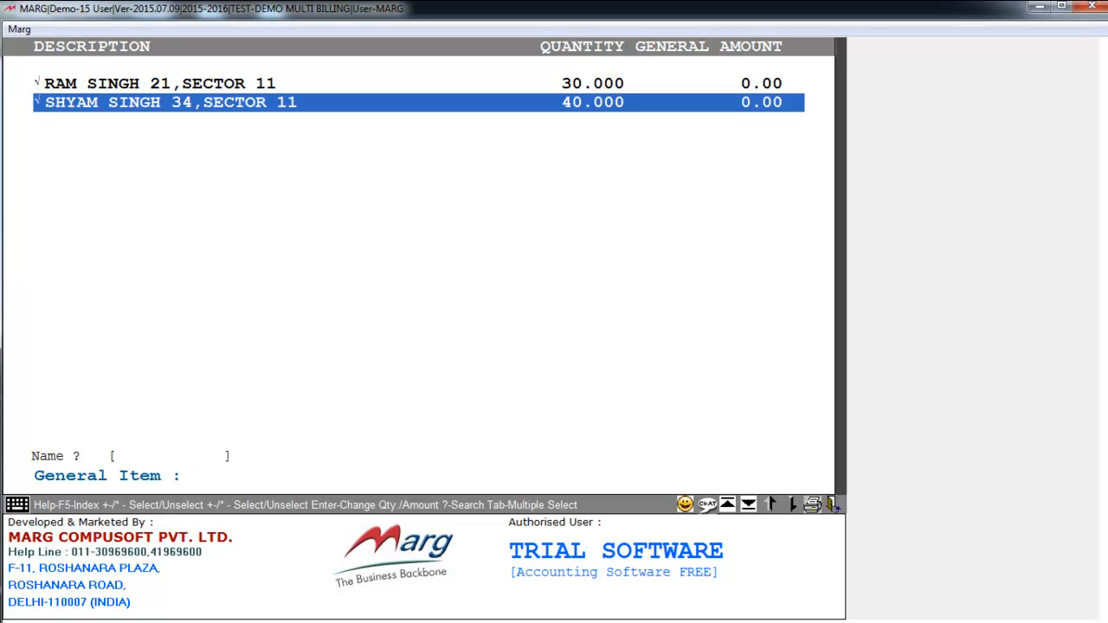
key("Escape")
key("Escape")
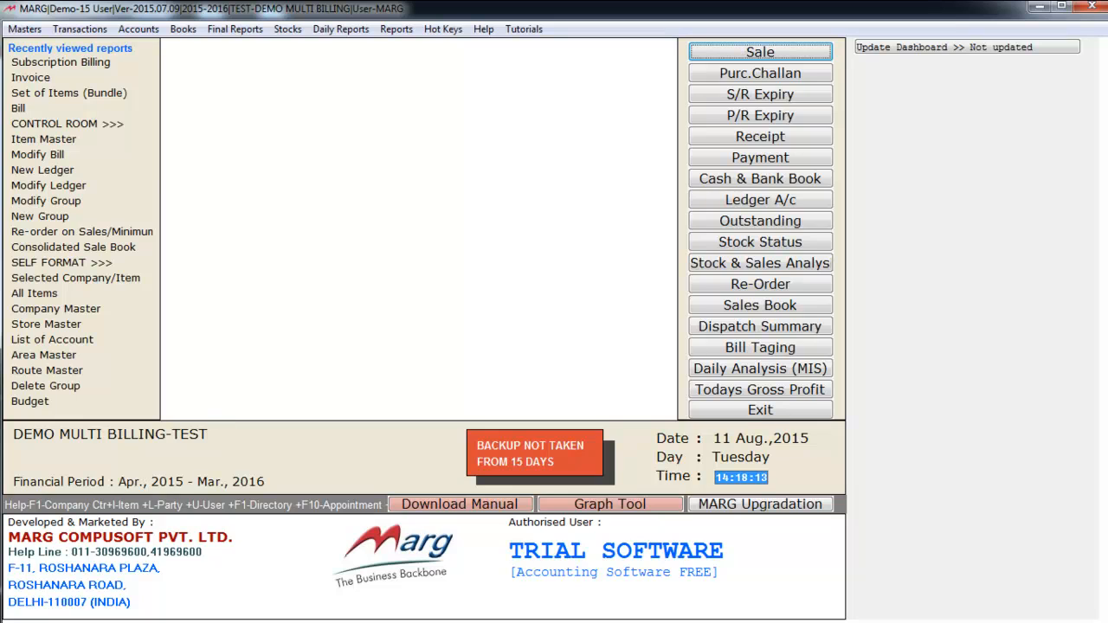
Open the Sales Book for 11/08/2015 and review milk supply bills 00001 and 00002
left_click(746, 308)
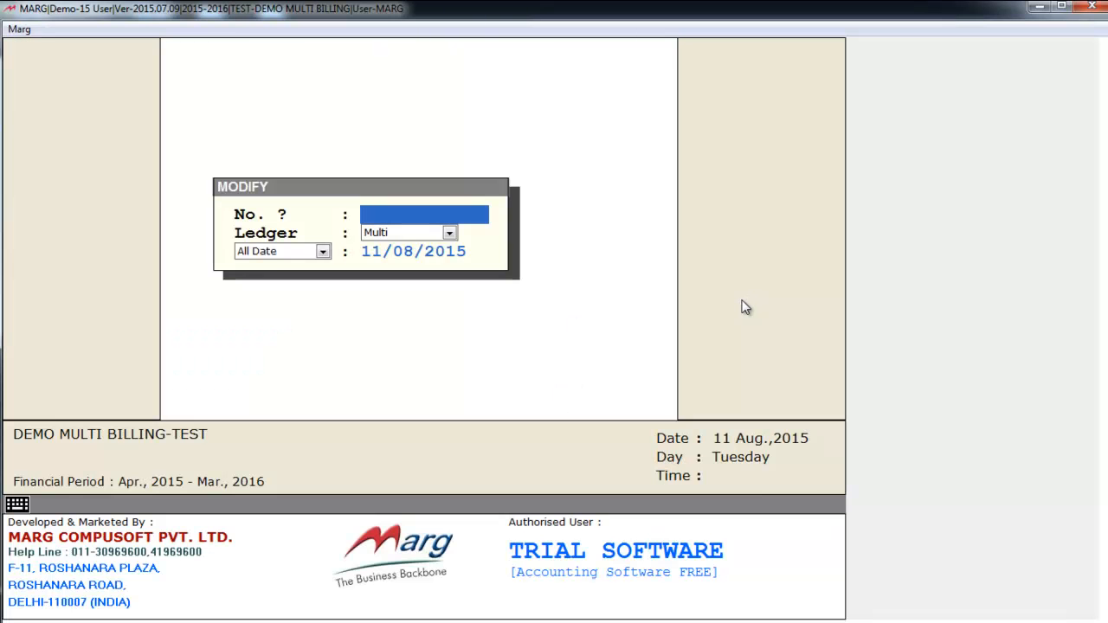
key("Return")
key("Return")
key("Return")
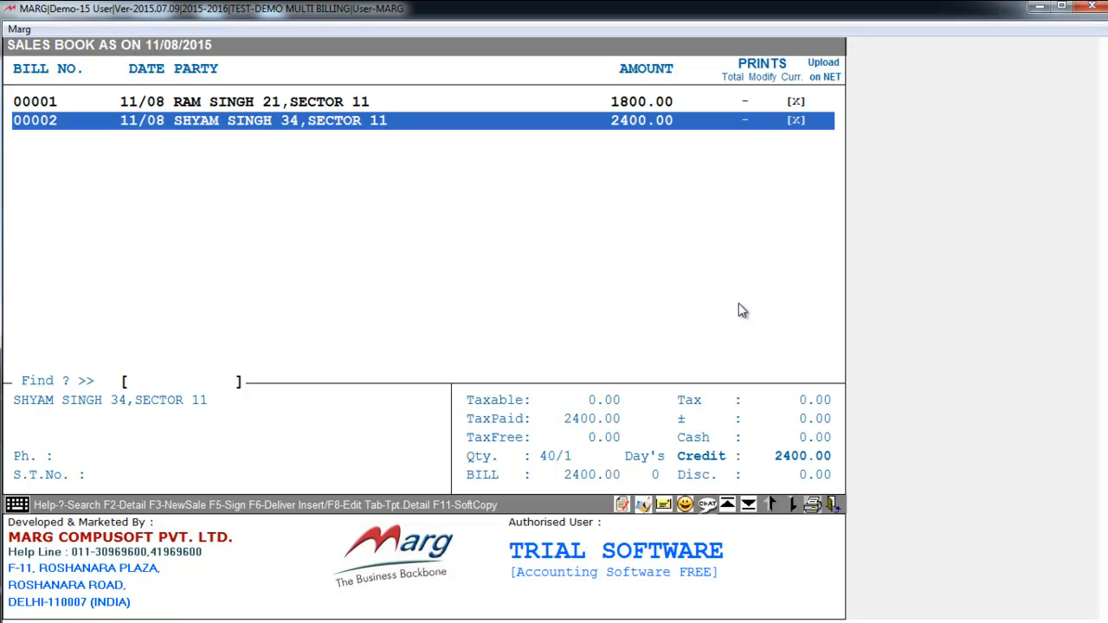
key("Up")
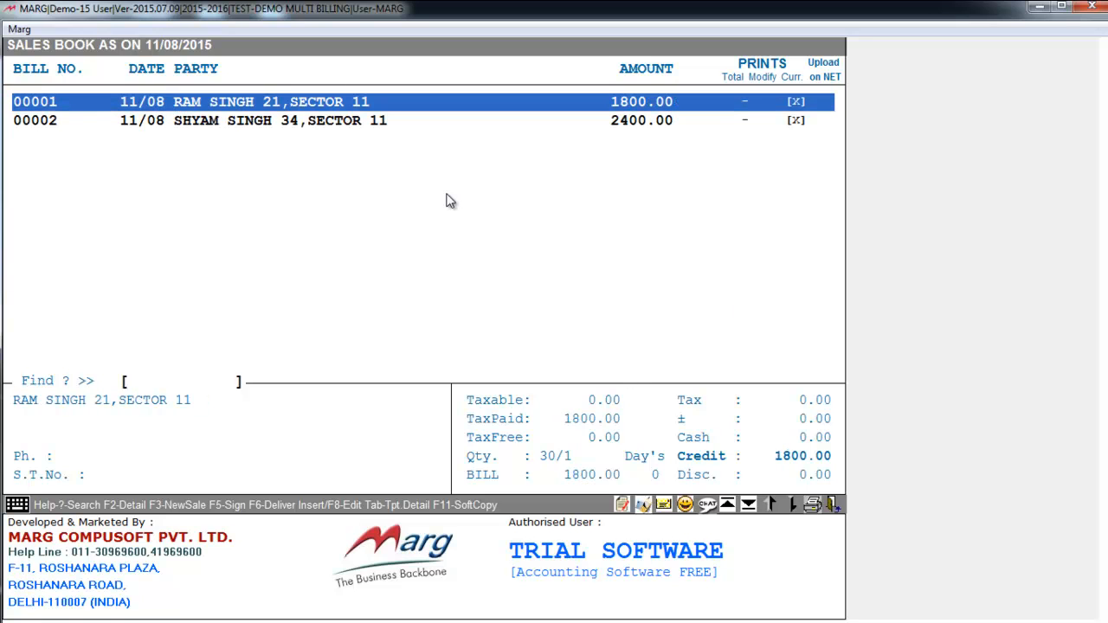
key("Return")
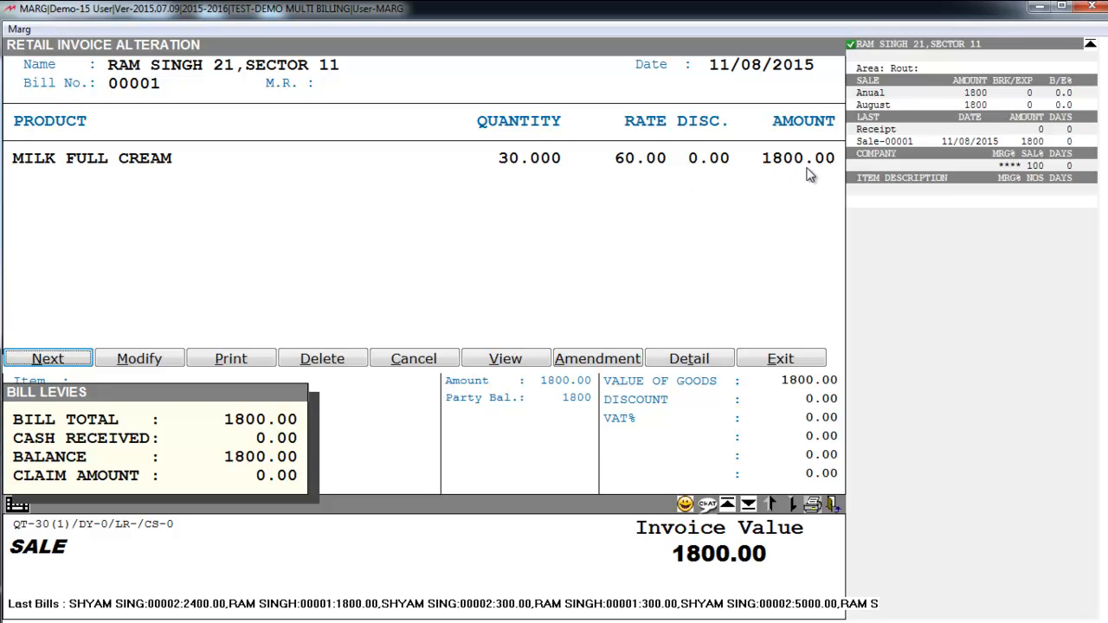
key("Escape")
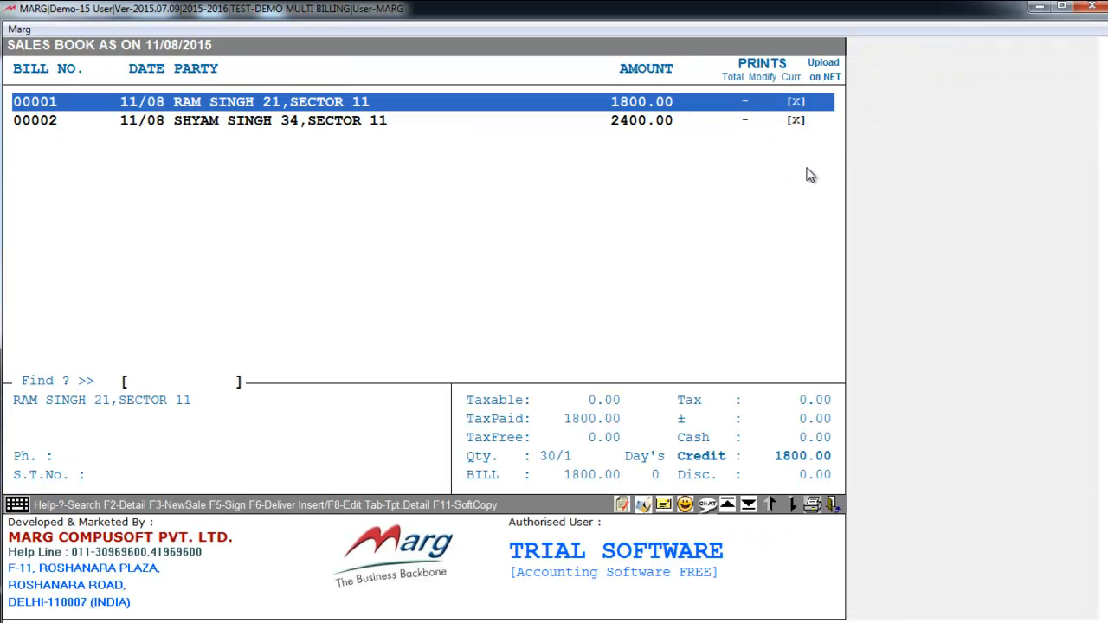
key("Down")
key("Return")
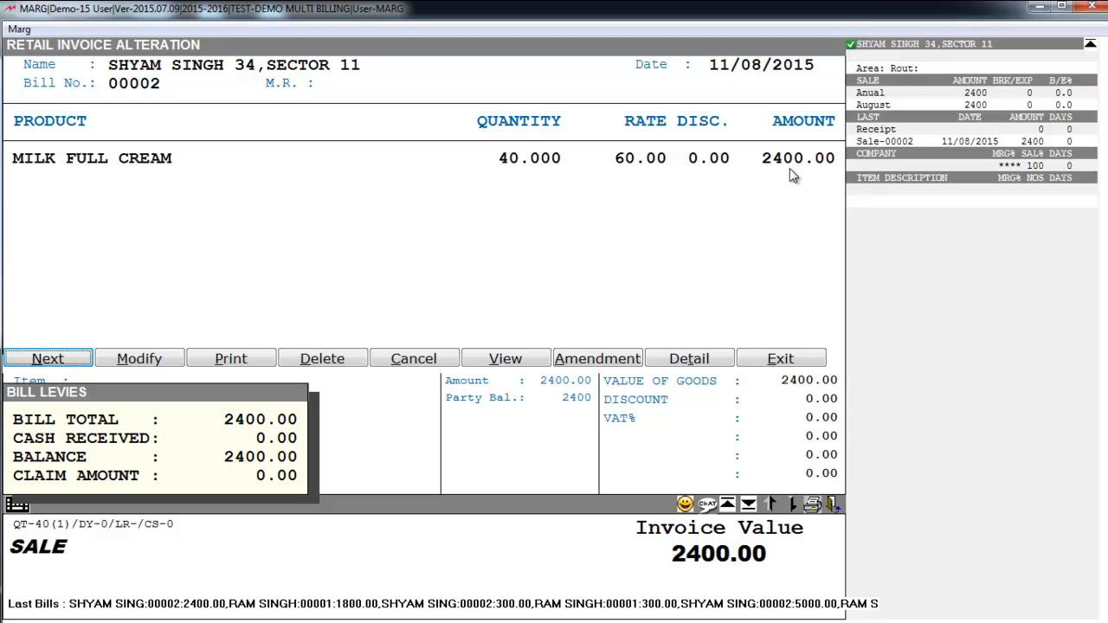
key("Escape")
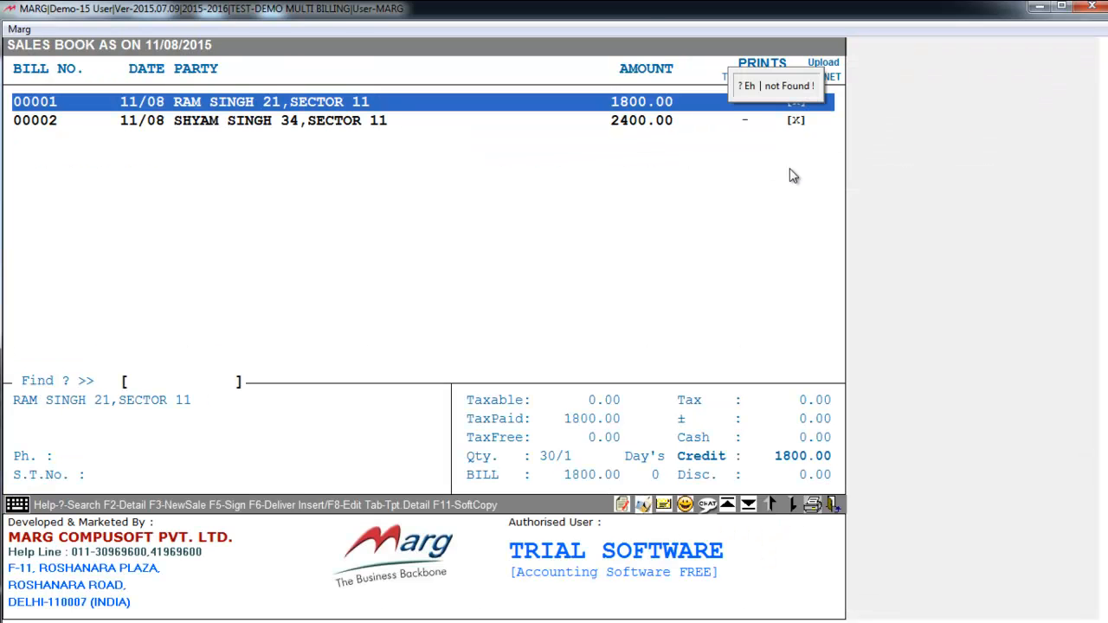
Delete milk supply bill 00001 from the Sales Book
key("Return")
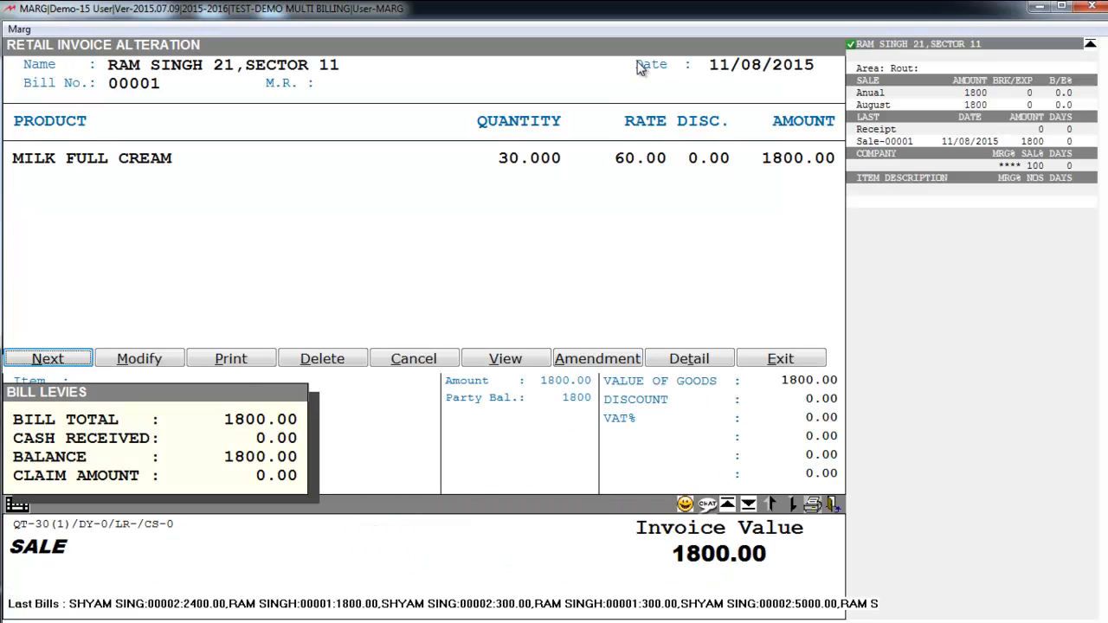
key("Return")
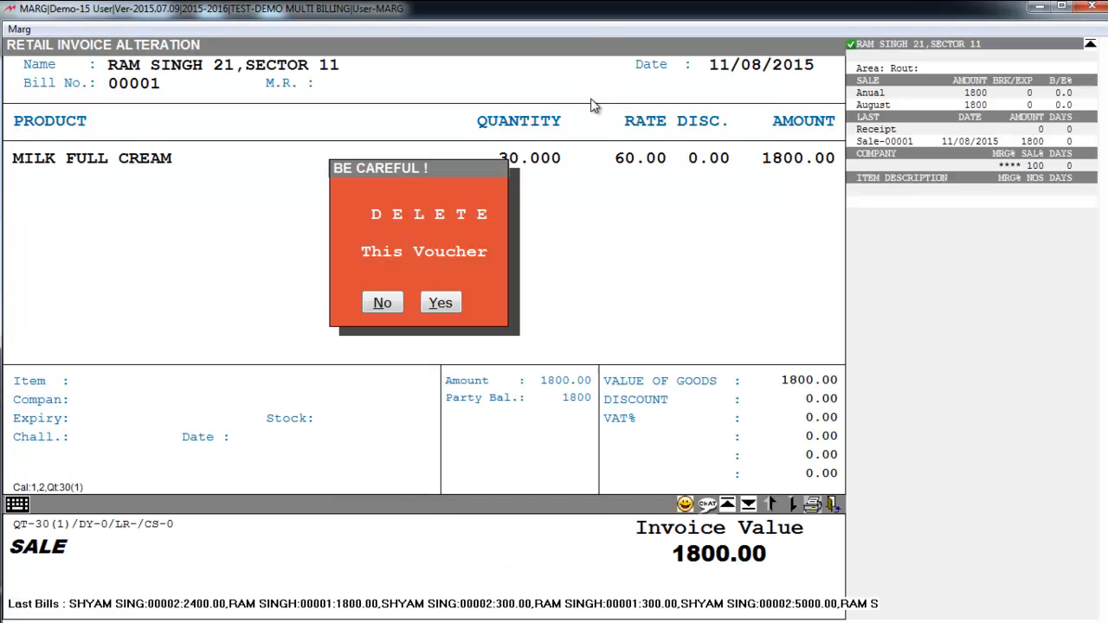
key("Right")
key("Return")
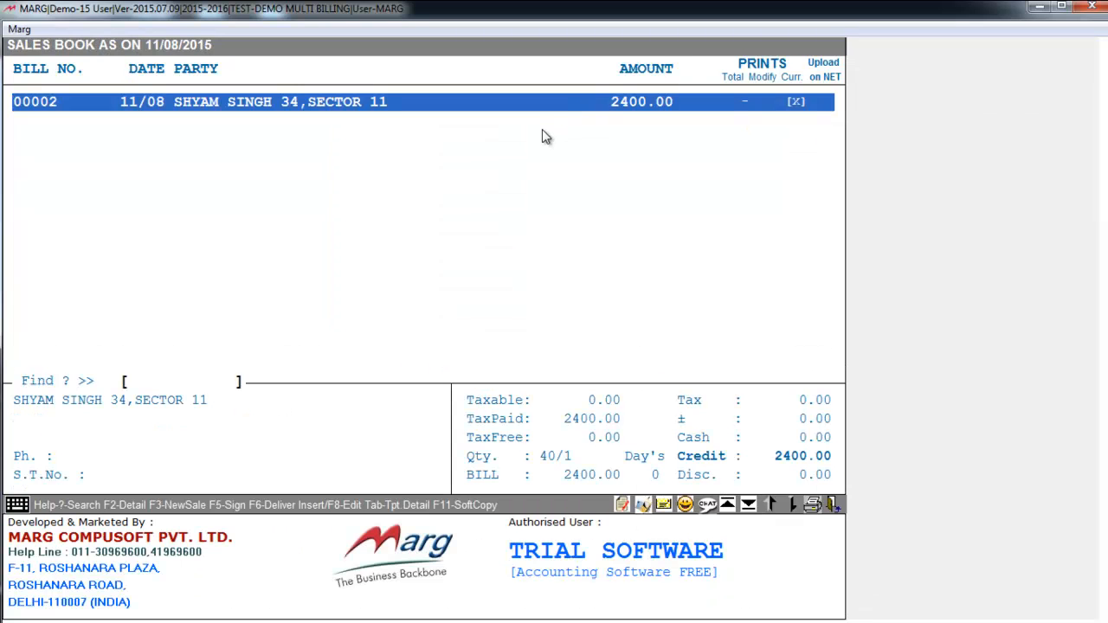
Delete the remaining milk supply bill 00002 and close the Sales Book
key("Return")
key("Right")
key("Right")
key("Right")
key("Return")
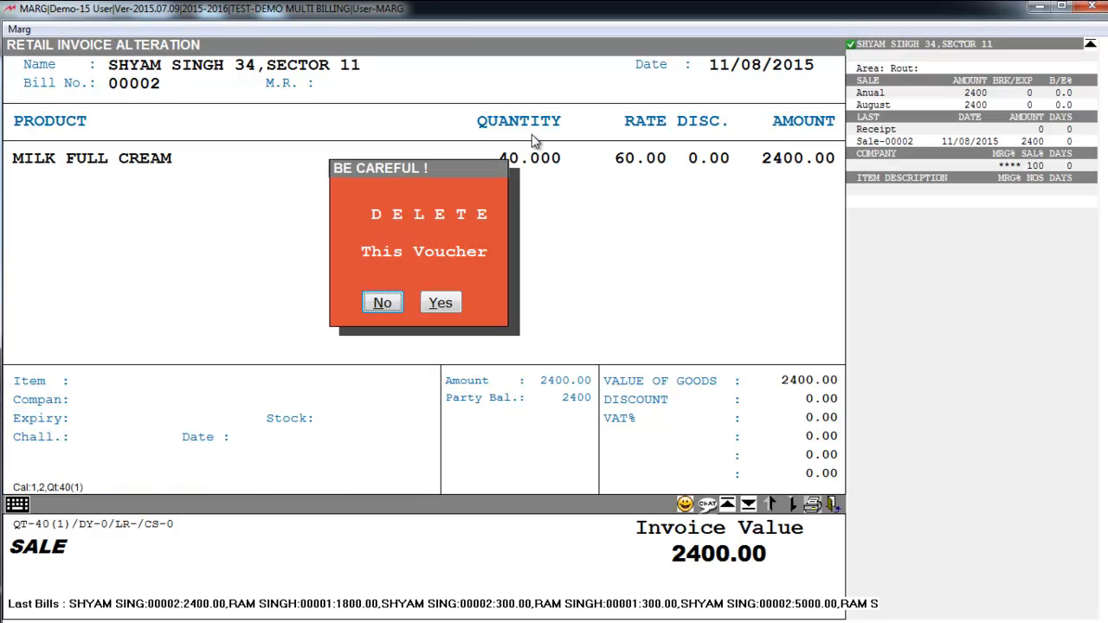
key("Right")
key("Return")
key("Escape")
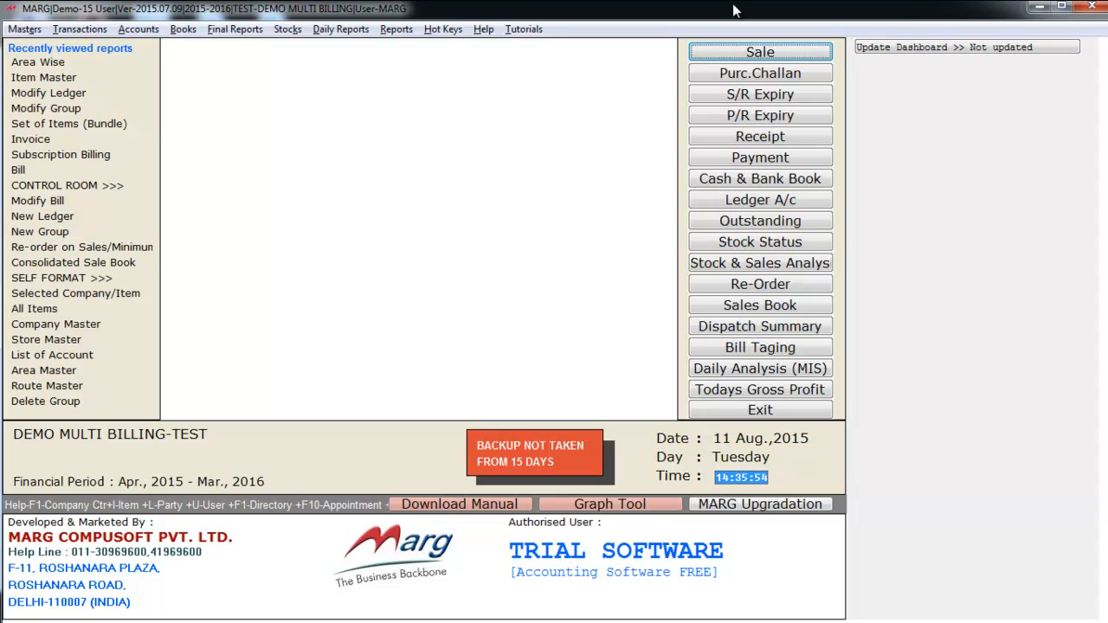
Find the STUDENTS CLASS 10TH account group, view its details, and close the group list
key("alt+m")
key("Down")
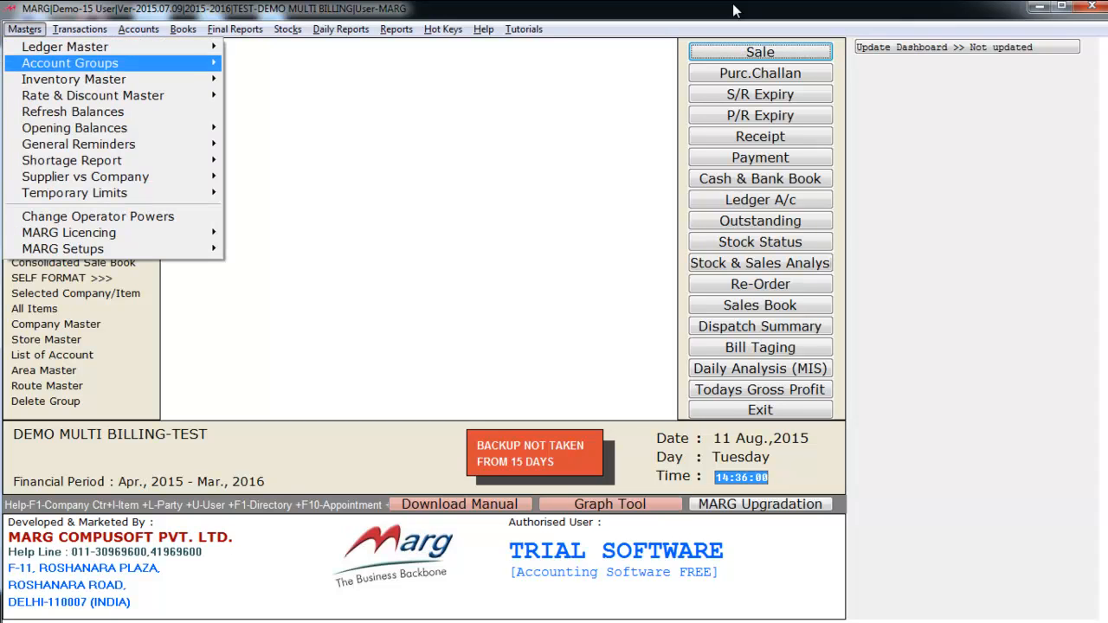
key("Right")
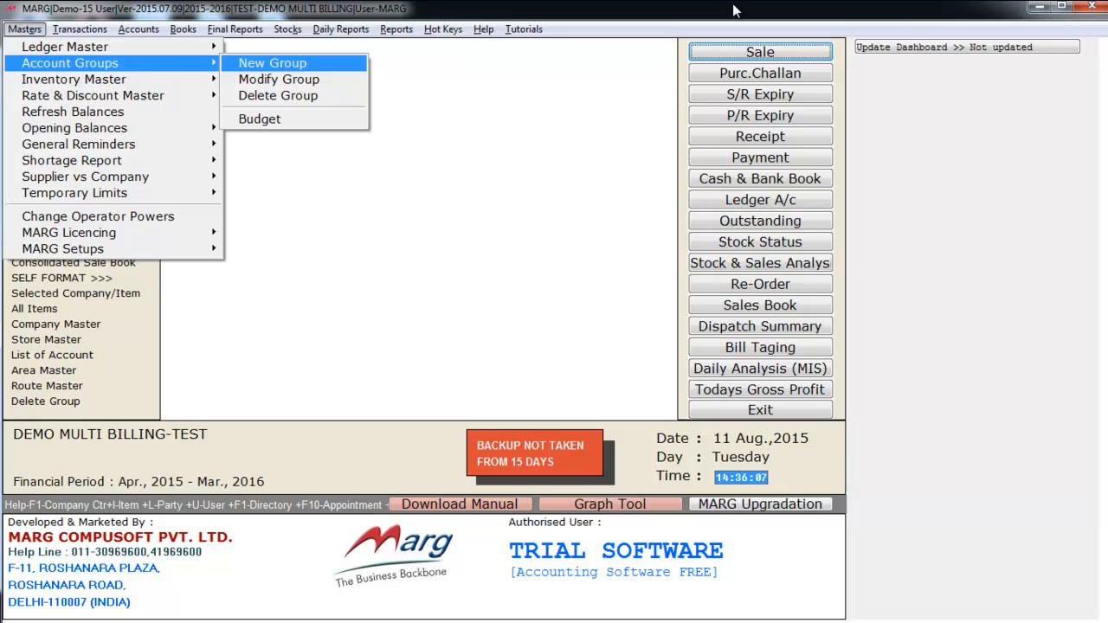
key("Down")
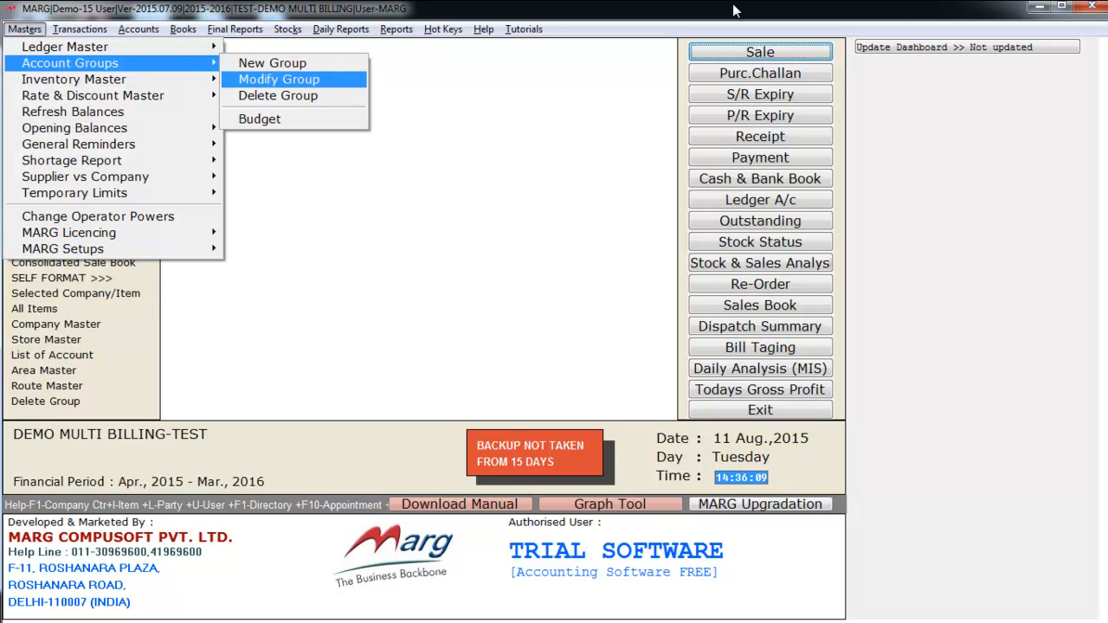
key("Return")
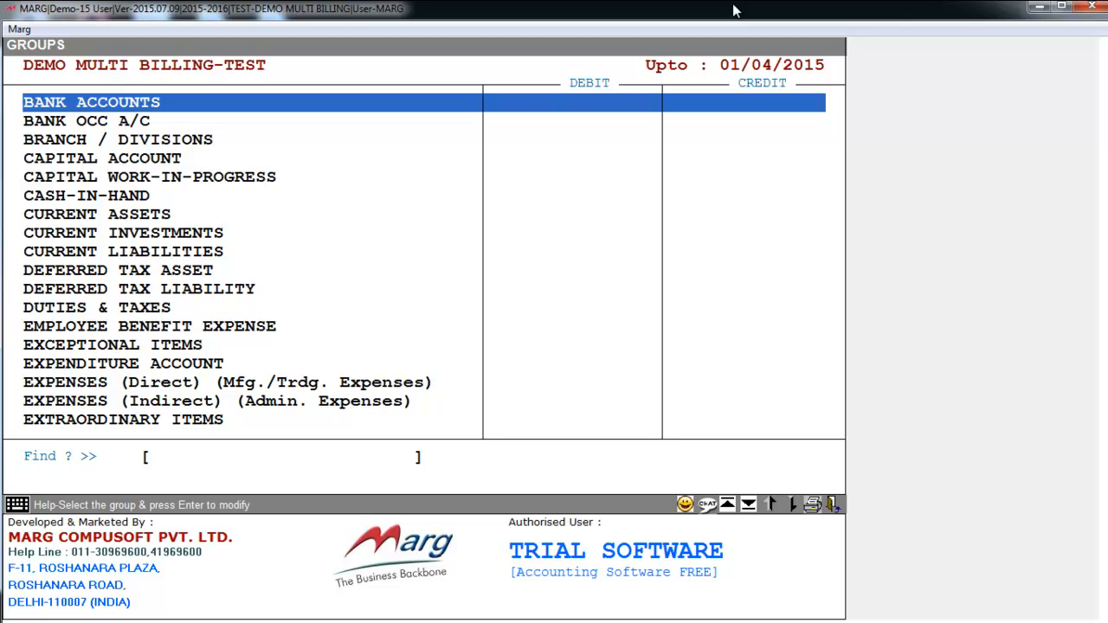
type("STU")
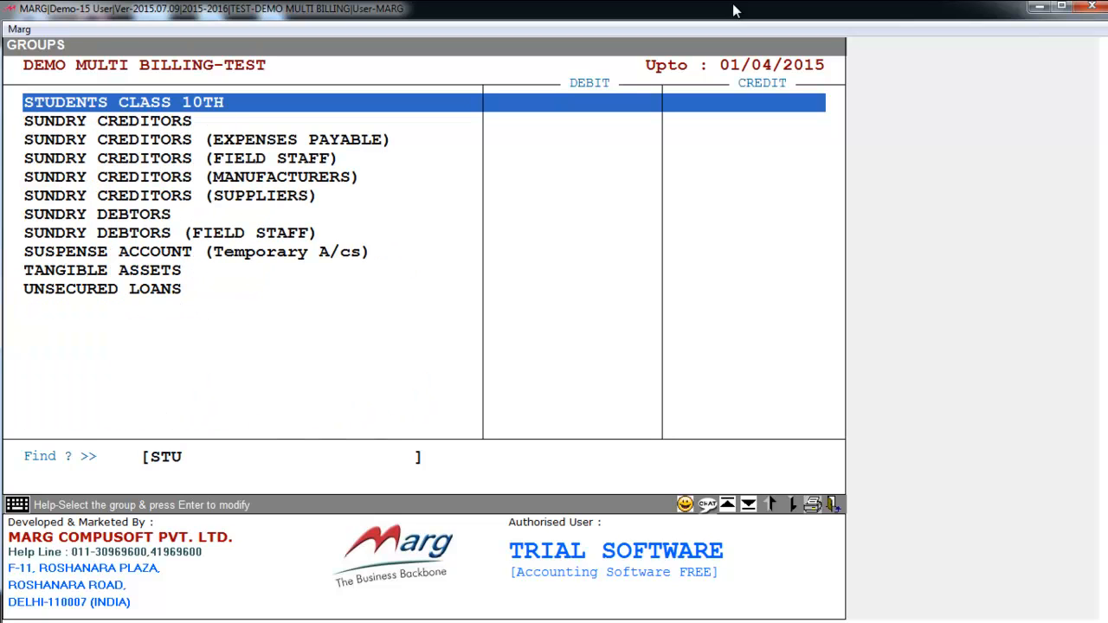
key("Return")
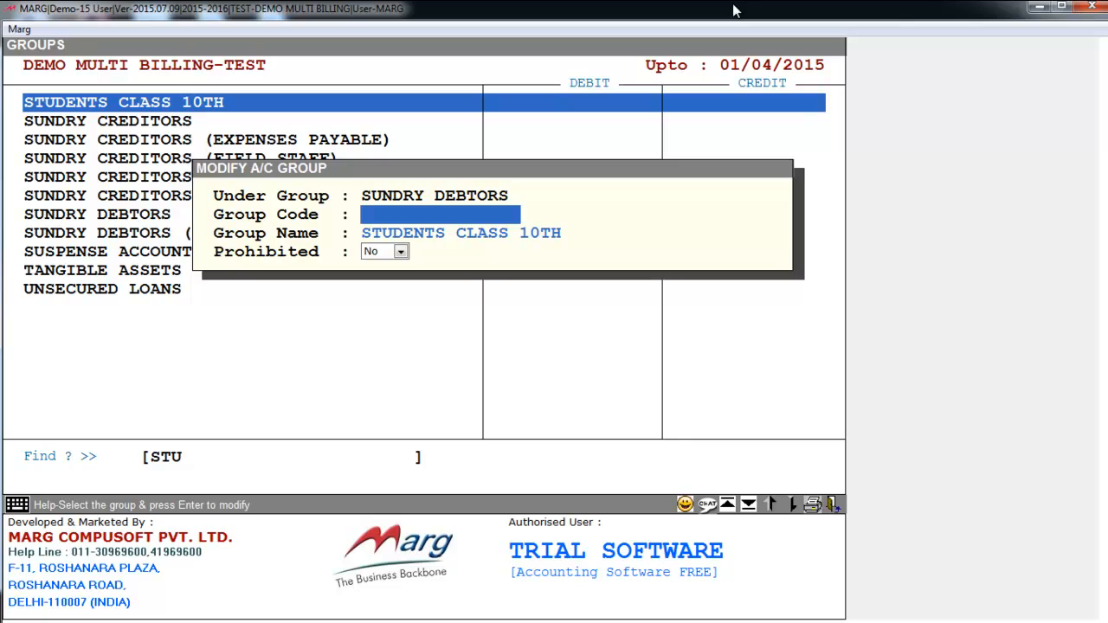
key("Escape")
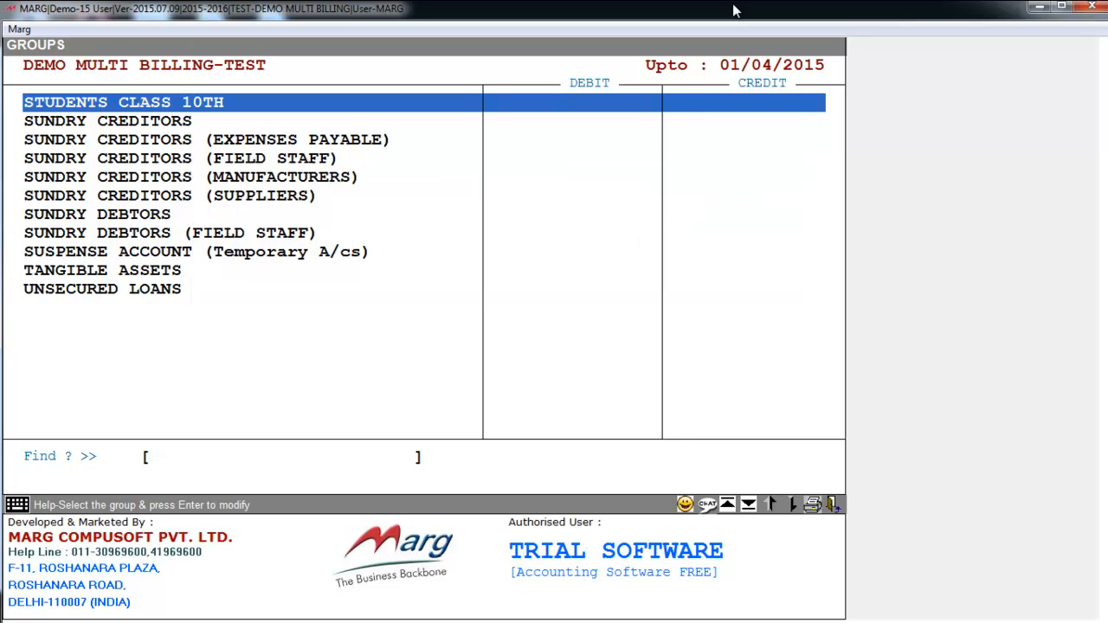
key("Escape")
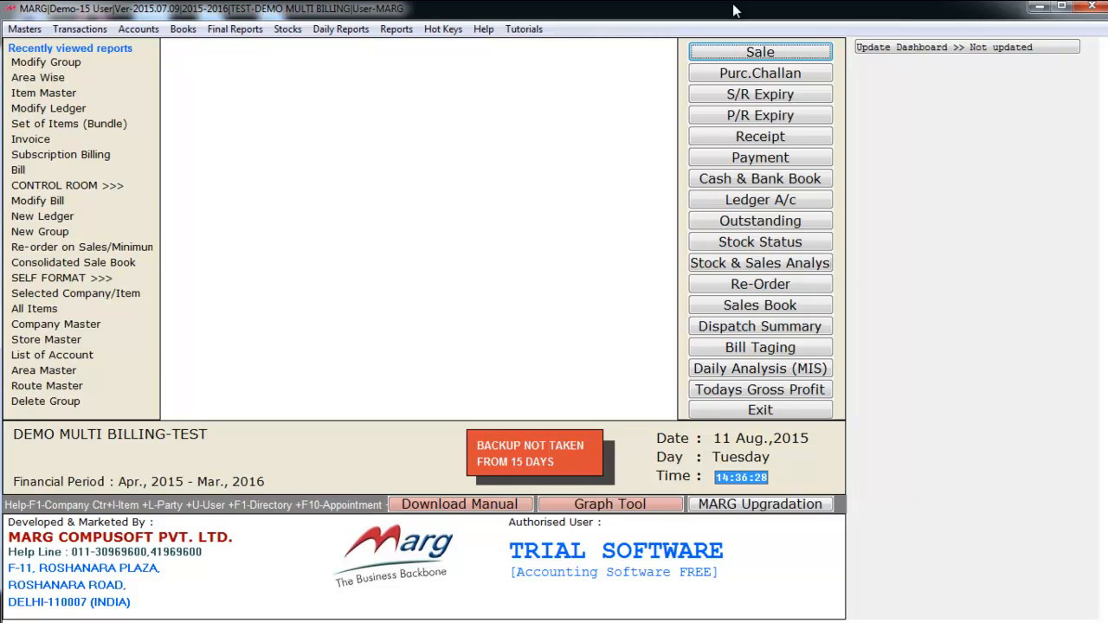
Find the STUDENT A ledger among the existing ledgers and open its ledger detail for modification
key("alt")
key("Down")
key("Right")
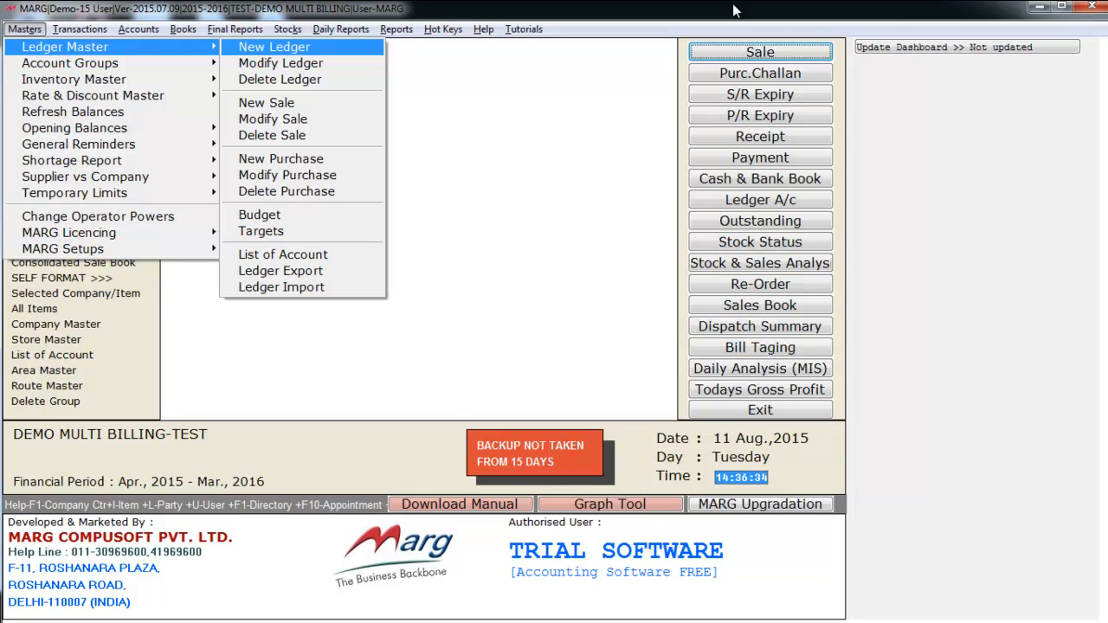
key("Down")
key("Return")
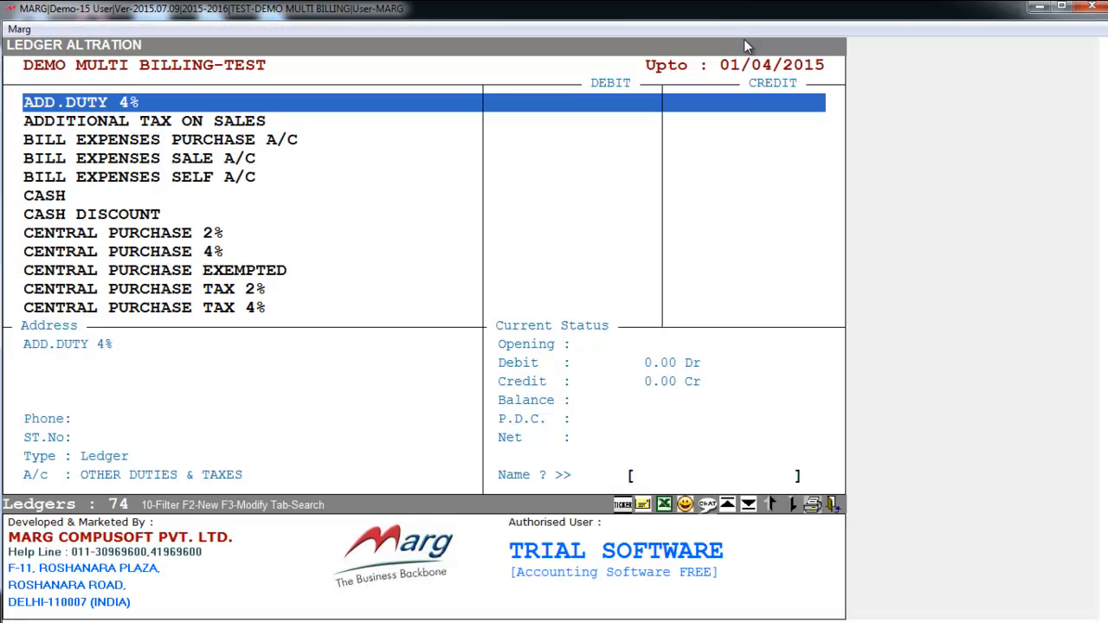
type("STU")
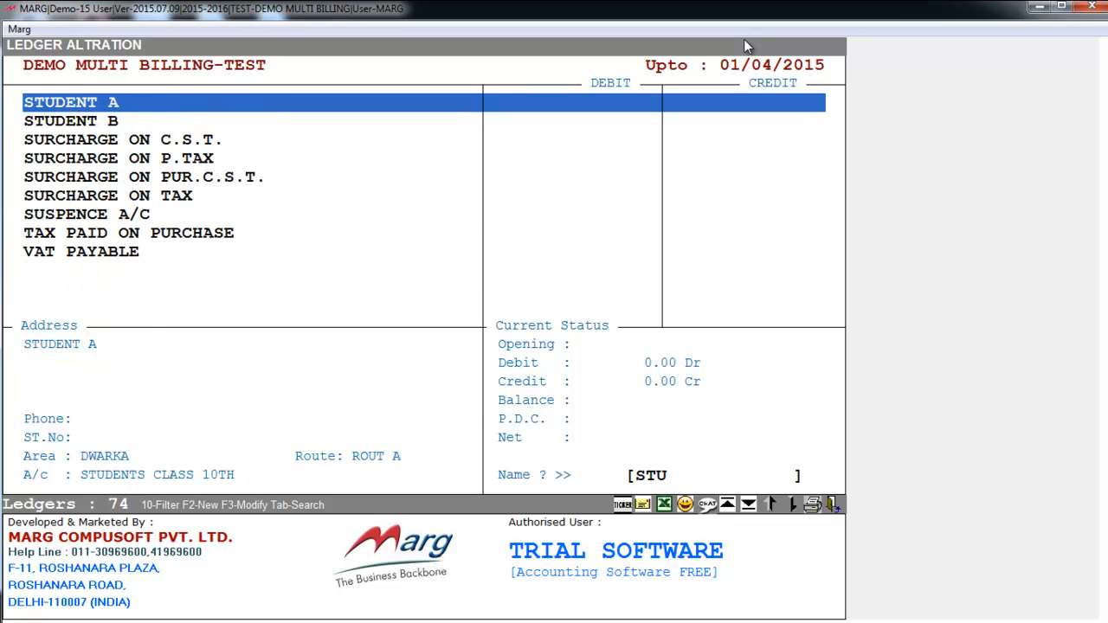
key("Return")
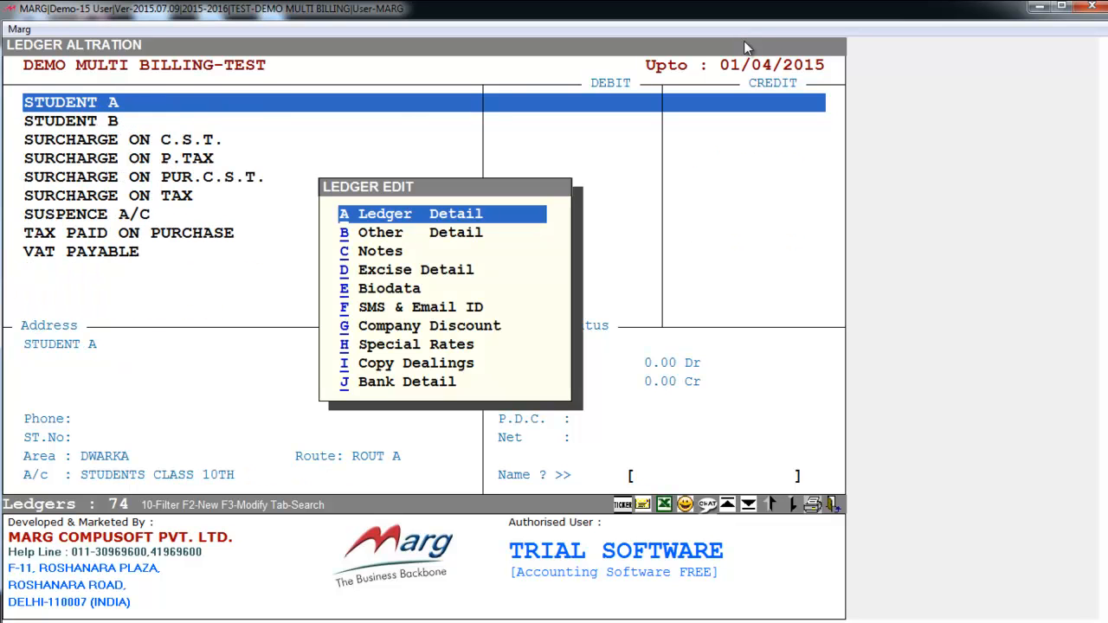
key("Return")
key("Return")
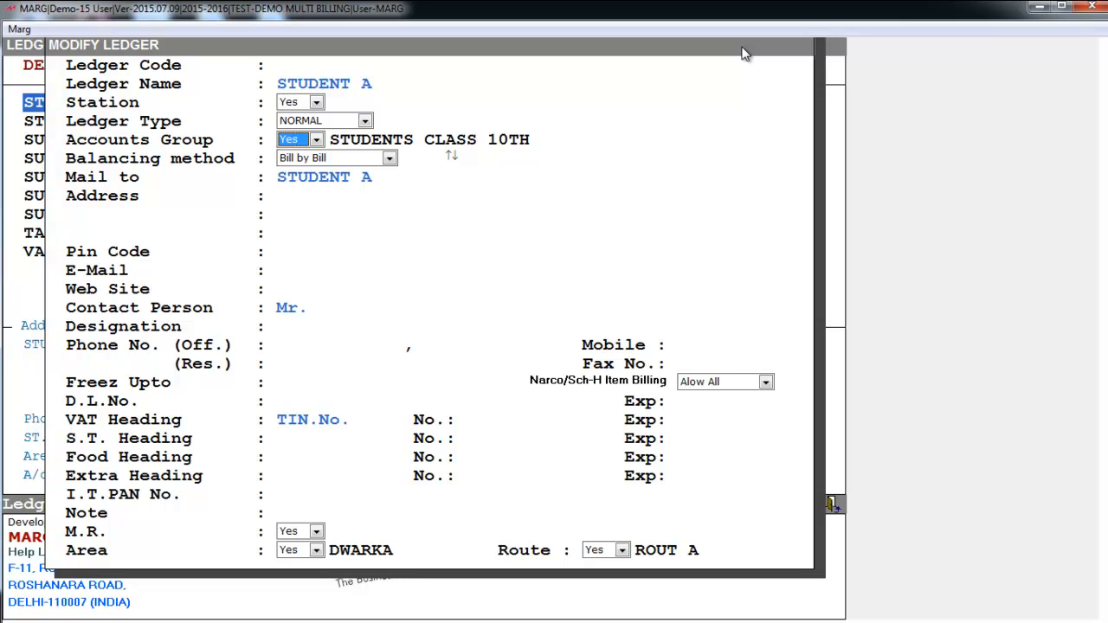
Review STUDENT A's accounts group, balancing method, area and route, and close the ledger detail
key("Return")
key("Return")
key("Return")
key("Return")
key("Return")
key("Return")
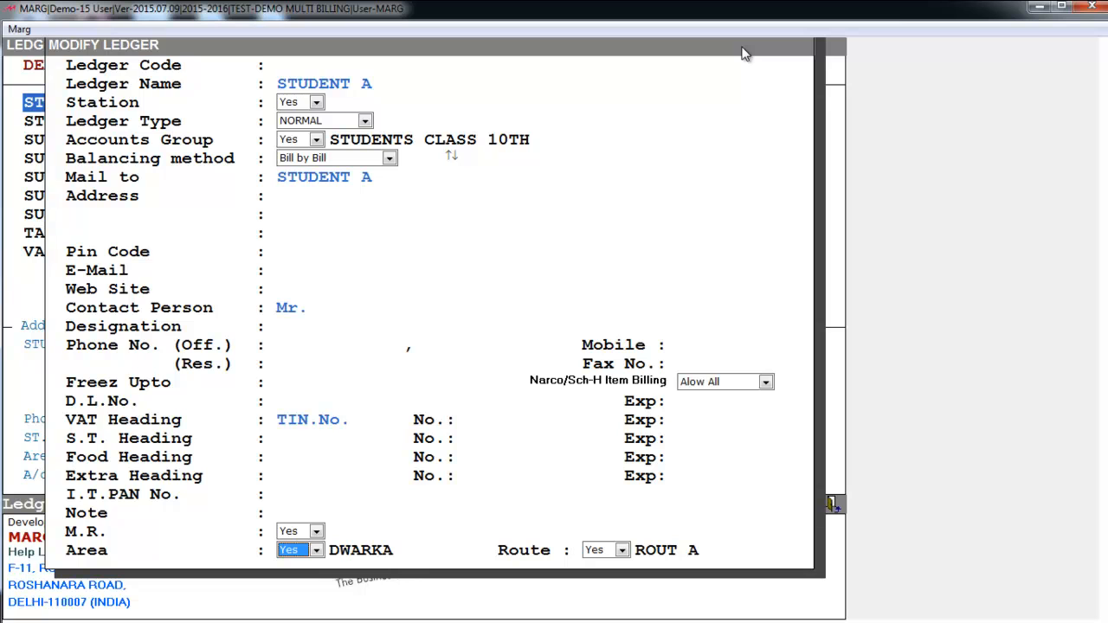
key("Escape")
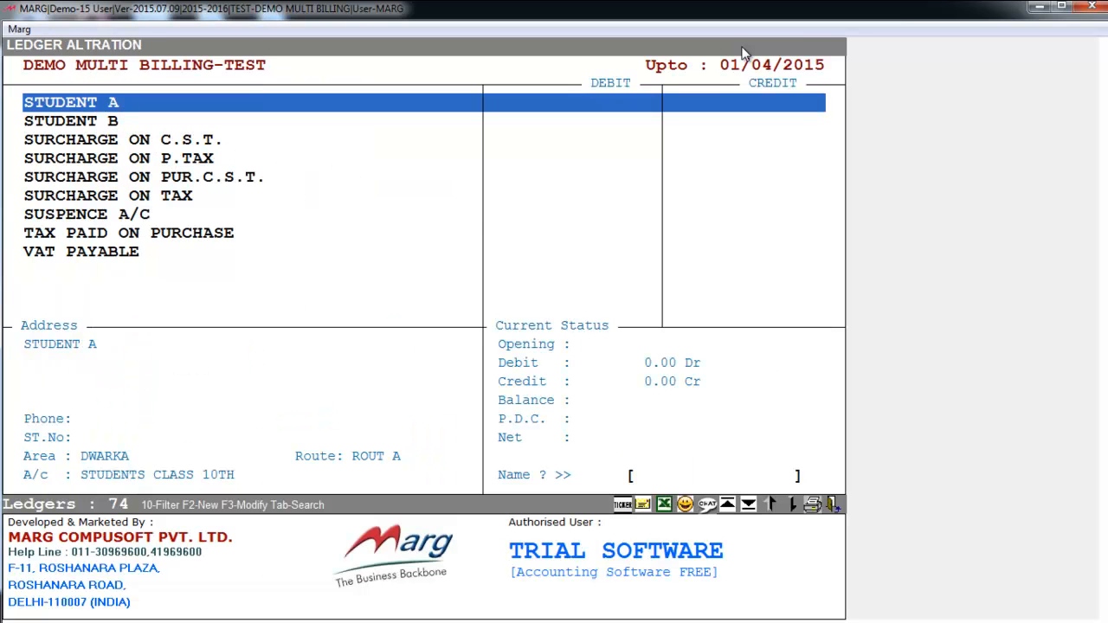
Open STUDENT B's ledger detail, review its accounts group, area and route, and close the ledger list
key("Down")
key("Return")
key("Return")
key("Return")
key("Return")
key("Return")
key("Return")
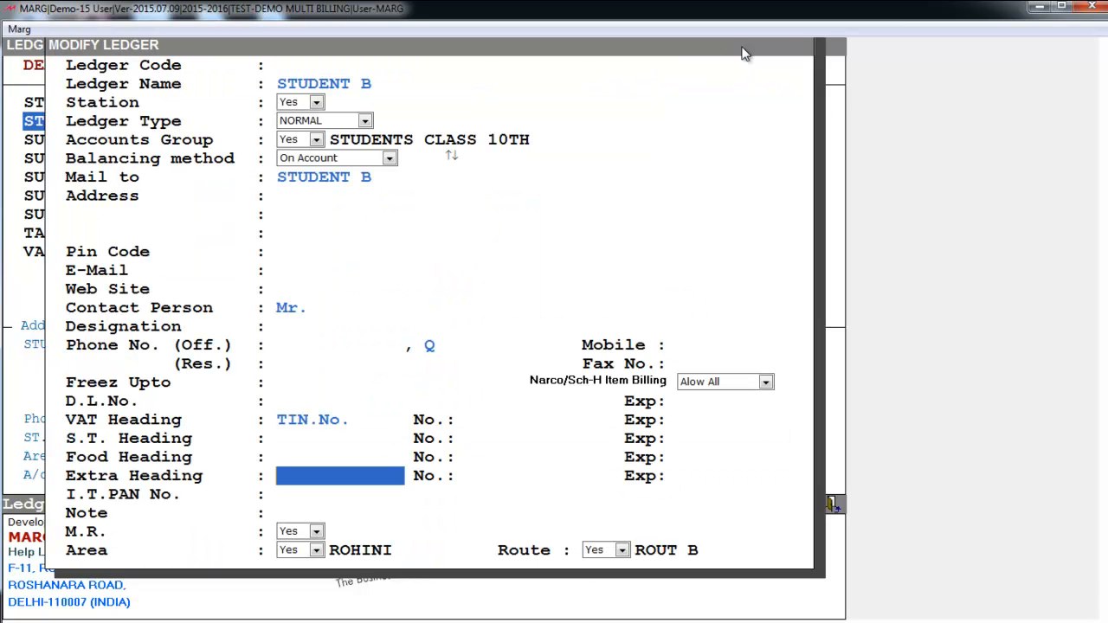
key("Return")
key("Return")
key("Return")
key("Return")
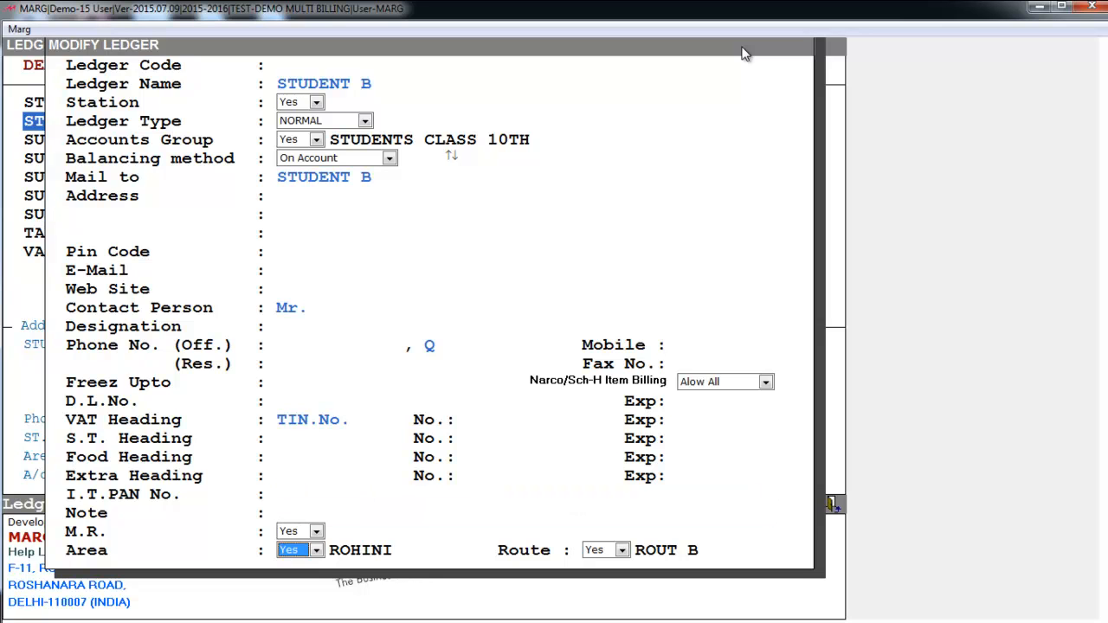
key("Escape")
key("Escape")
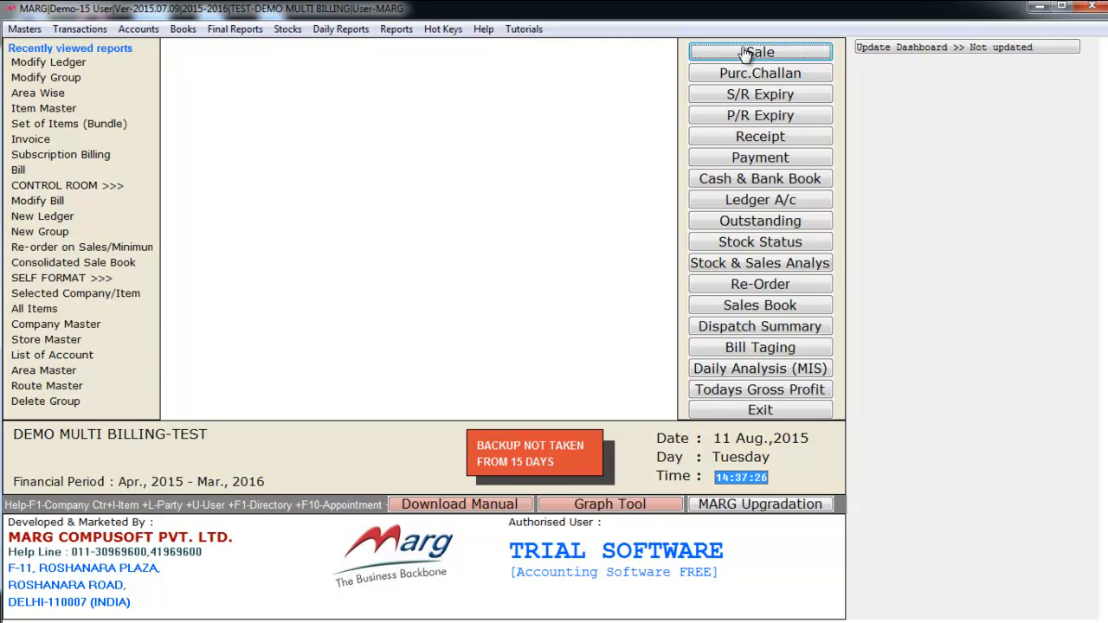
Open the Item Master and bring up the SCHOOL FEES CLASS 10TH product for modification
key("alt+m")
key("Down")
key("Down")
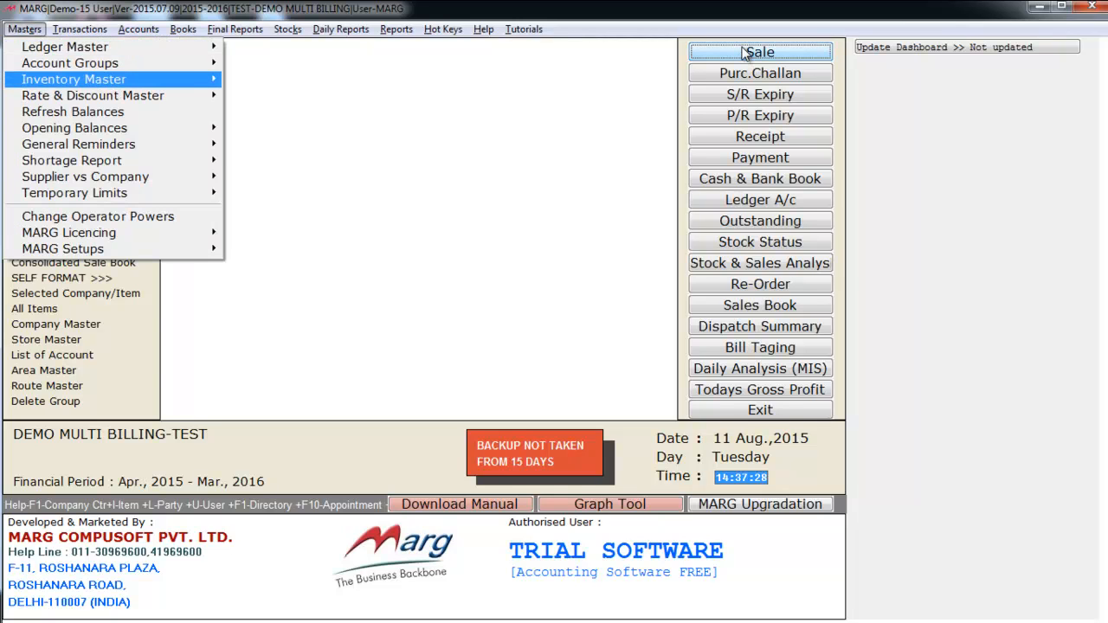
key("Right")
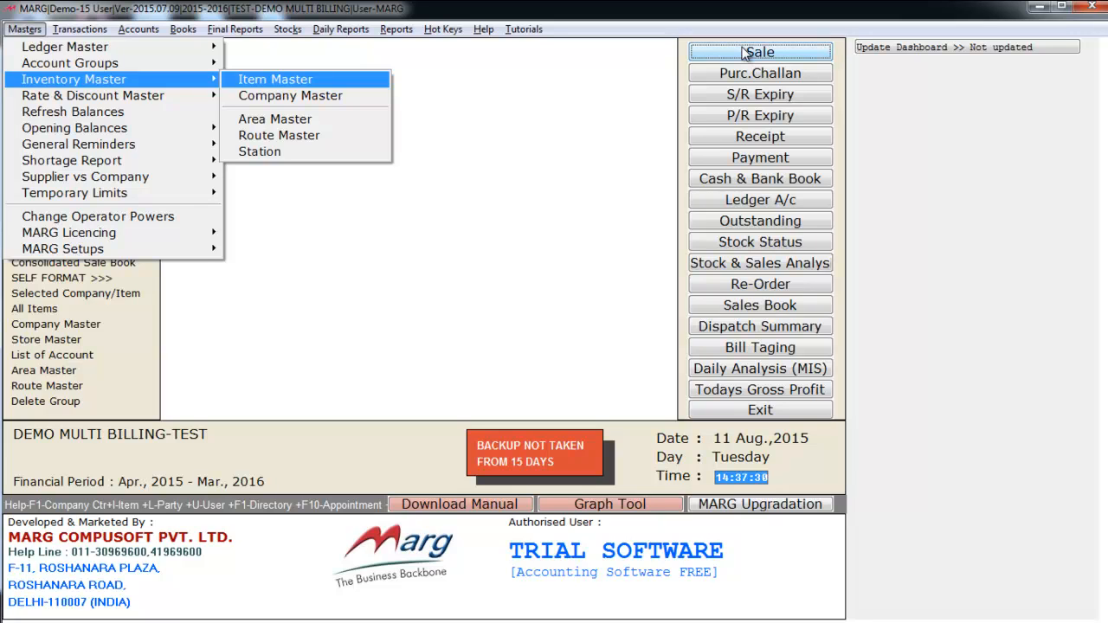
key("Return")
key("Down")
key("Down")
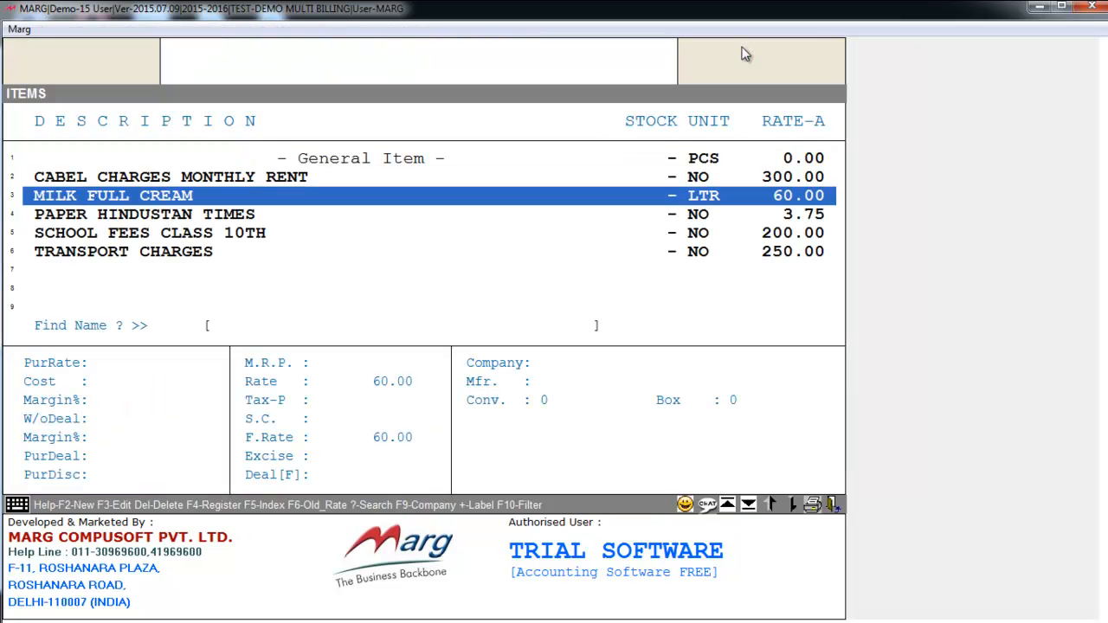
key("Down")
key("Down")
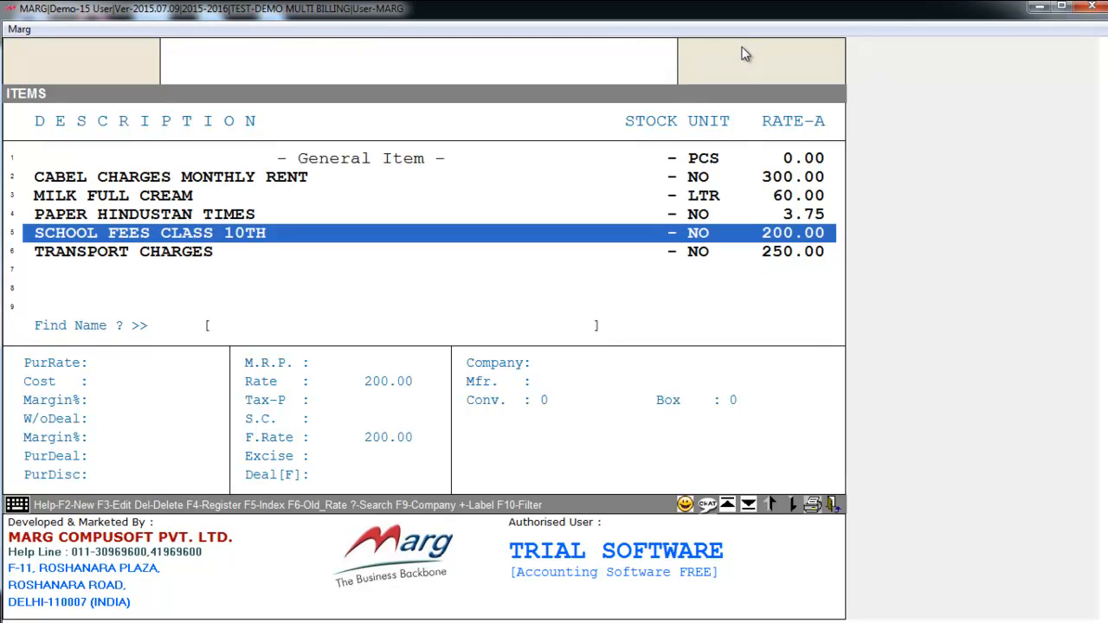
key("Down")
key("Up")
key("Return")
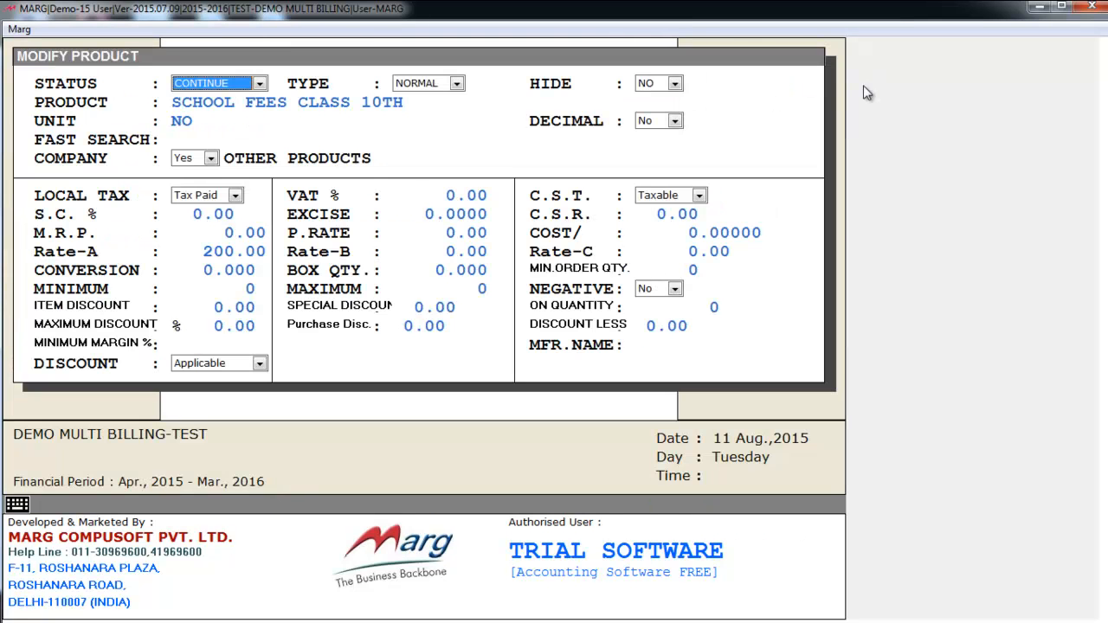
Review the SCHOOL FEES CLASS 10TH product's settings down to its local tax and close the Item Master
key("Return")
key("Return")
key("Return")
key("Return")
key("Return")
key("Return")
key("Return")
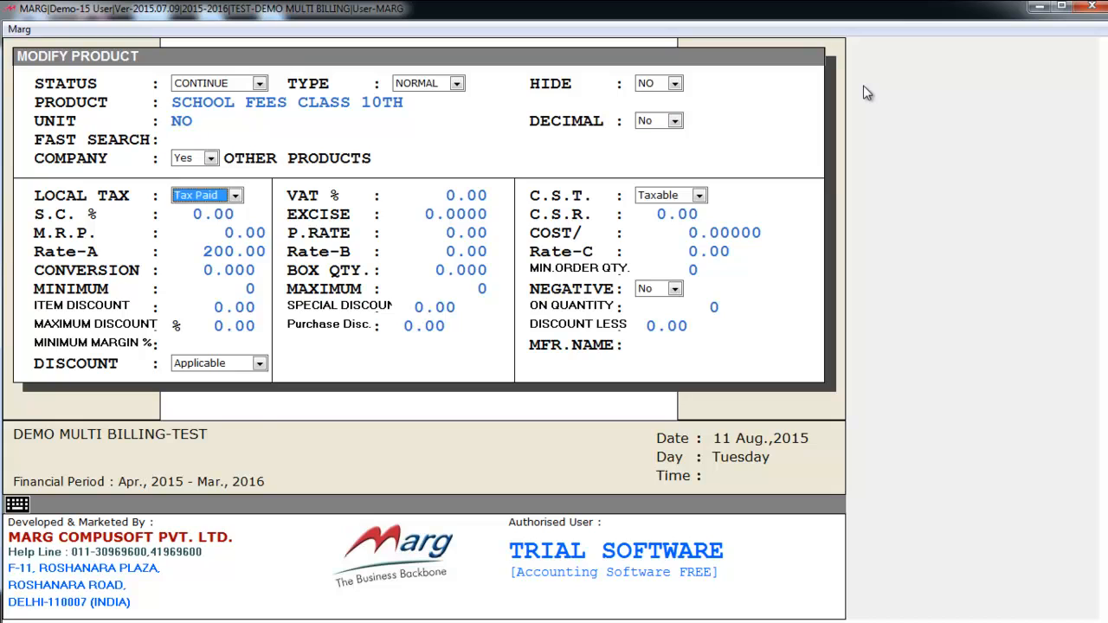
key("Escape")
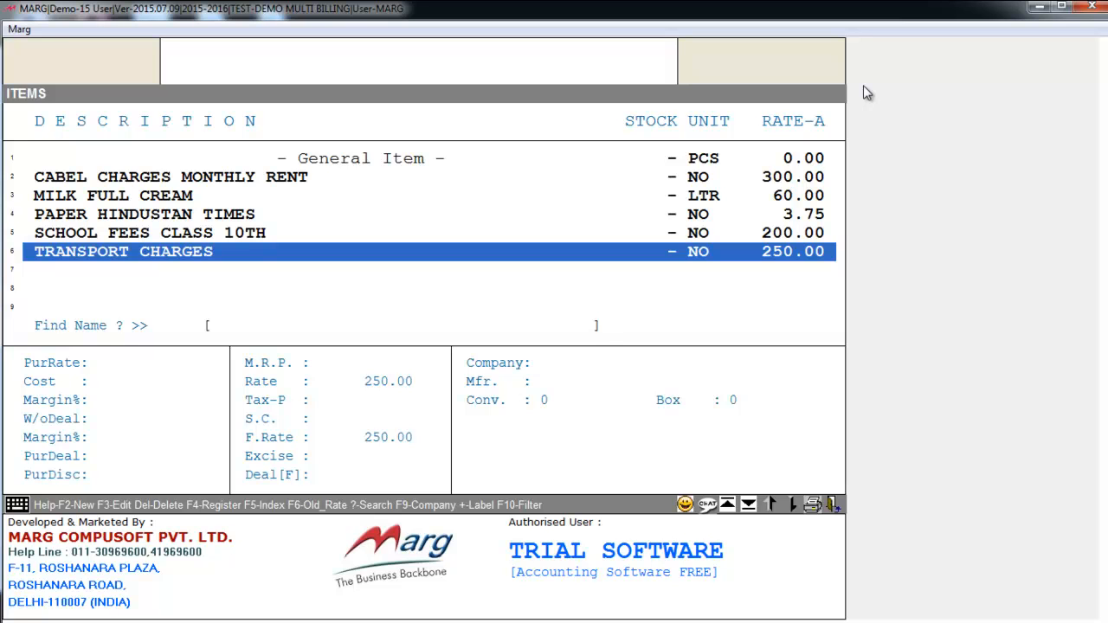
key("Escape")
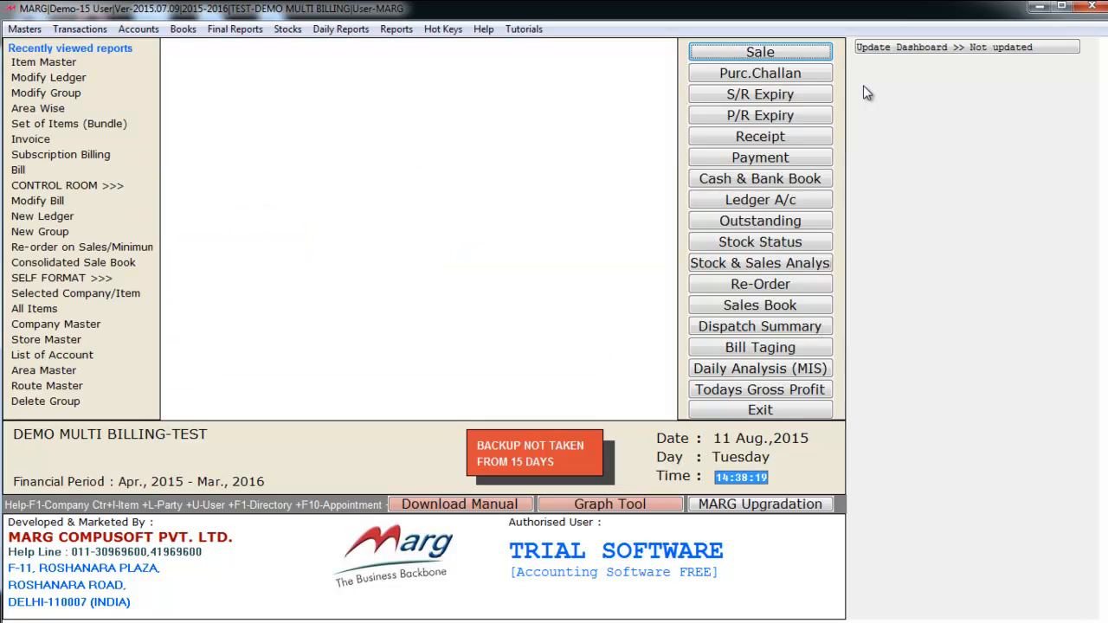
Open the area-wise price list for DWARKA covering all companies, and check the special rates of SCHOOL FEES CLASS 10TH and TRANSPORT CHARGES
key("alt+m")
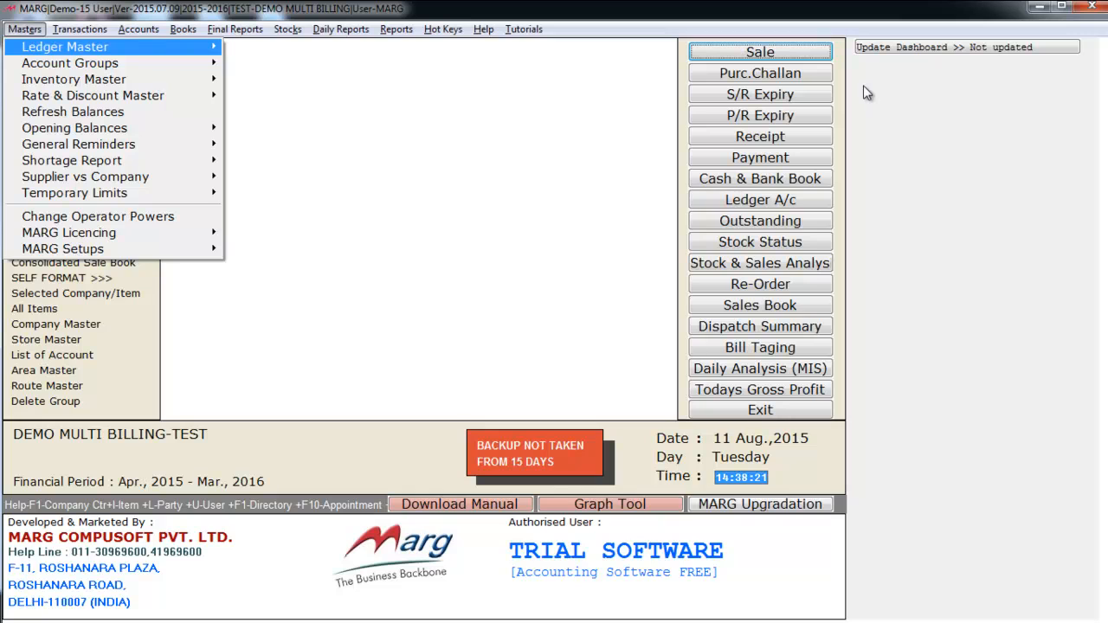
key("Down")
key("Down")
key("Down")
key("Right")
key("Right")
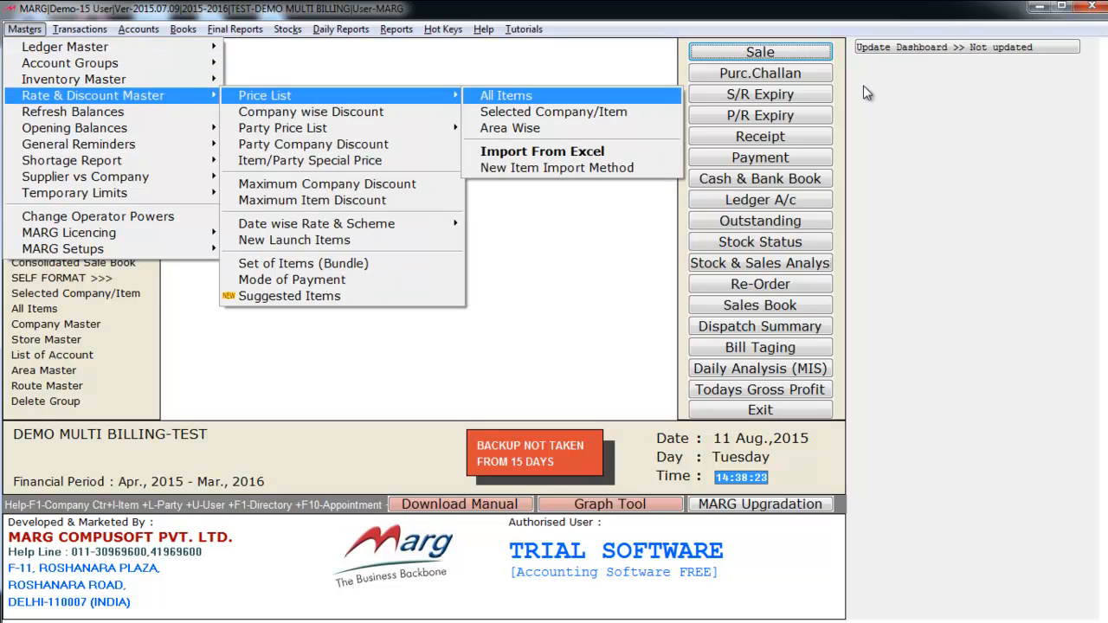
key("Down")
key("Down")
key("Return")
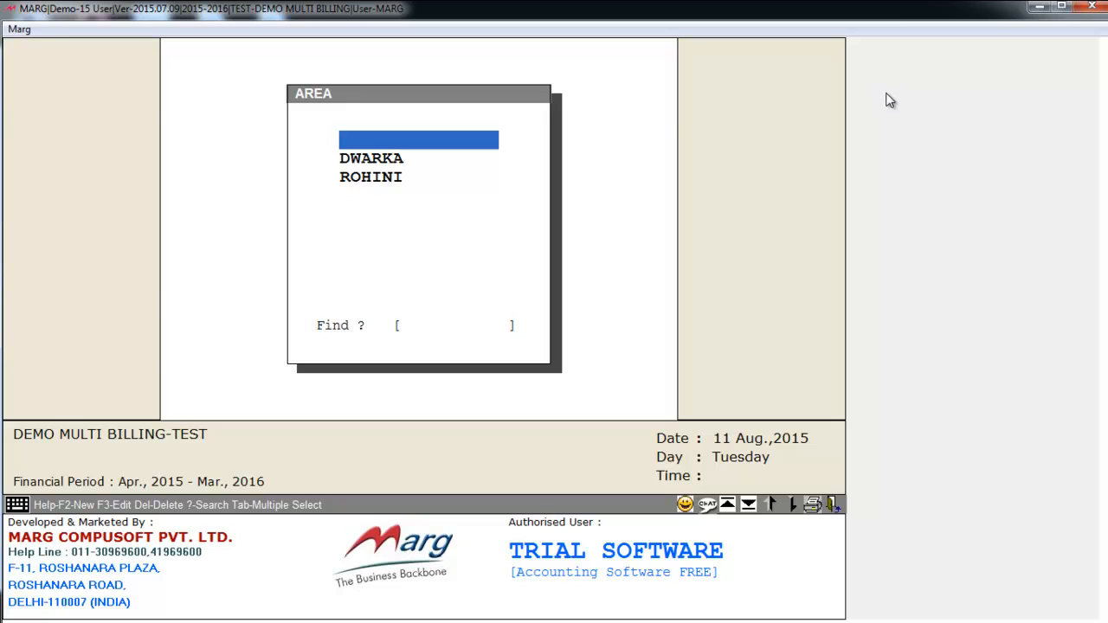
key("Down")
key("Return")
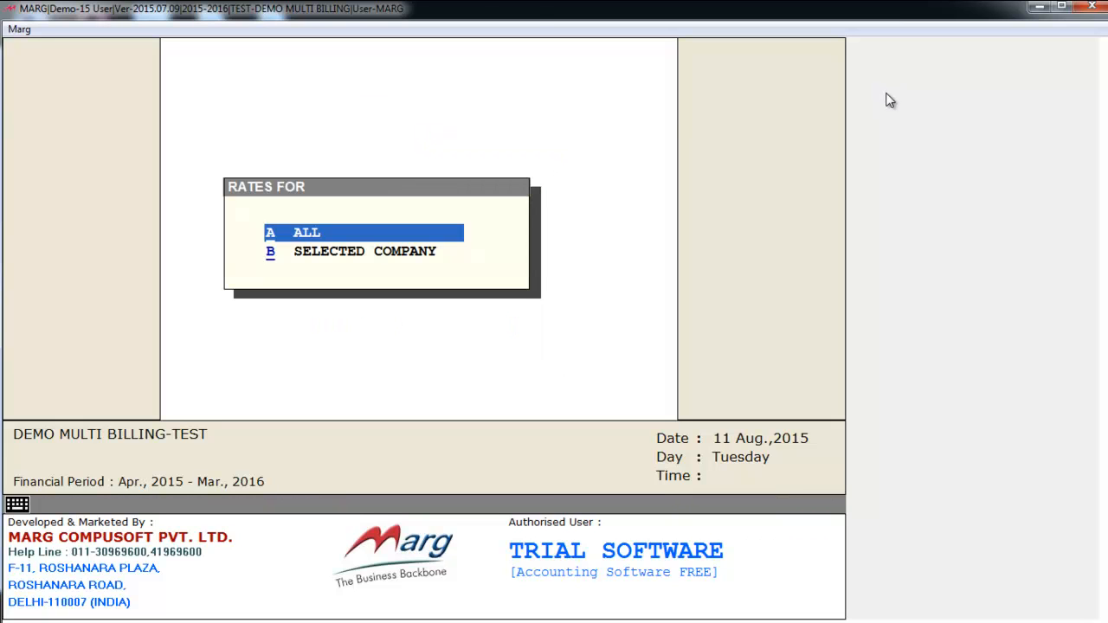
key("Return")
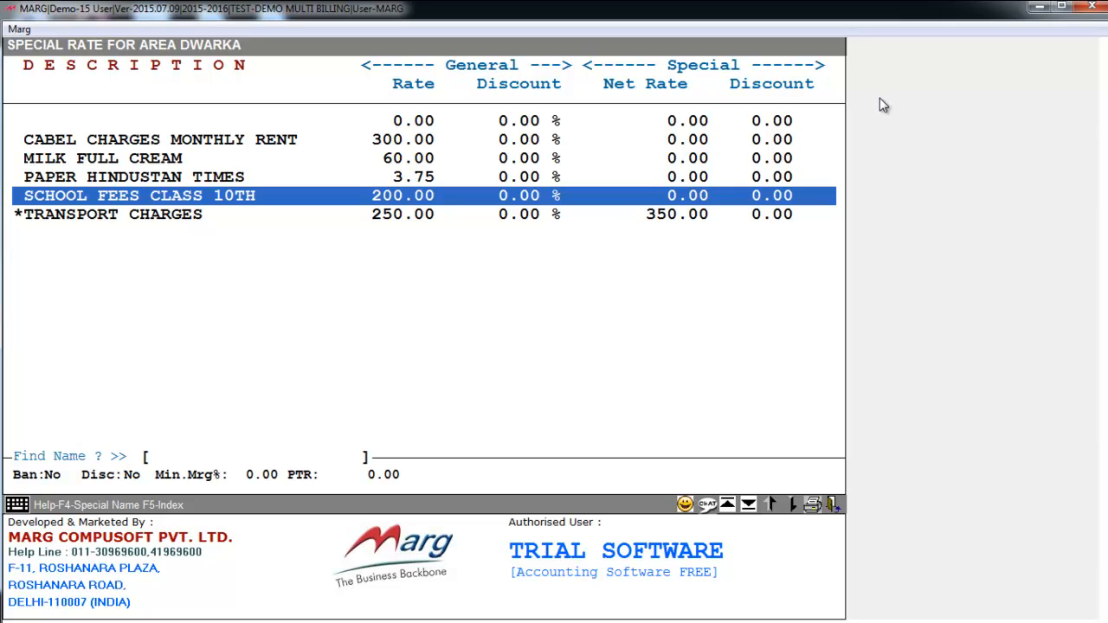
key("Down")
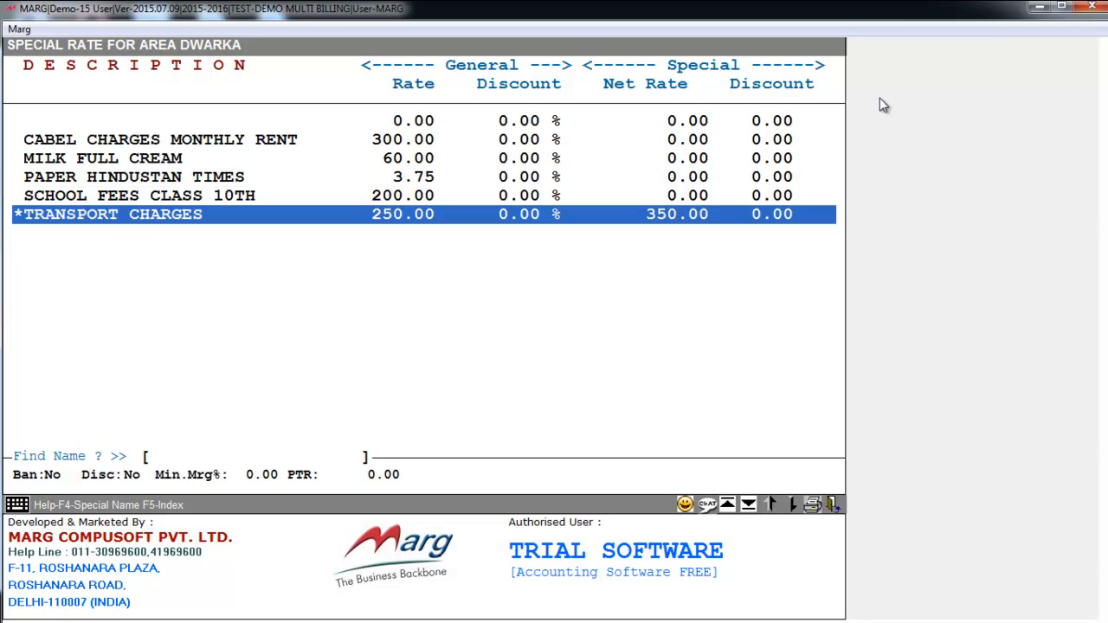
key("Escape")
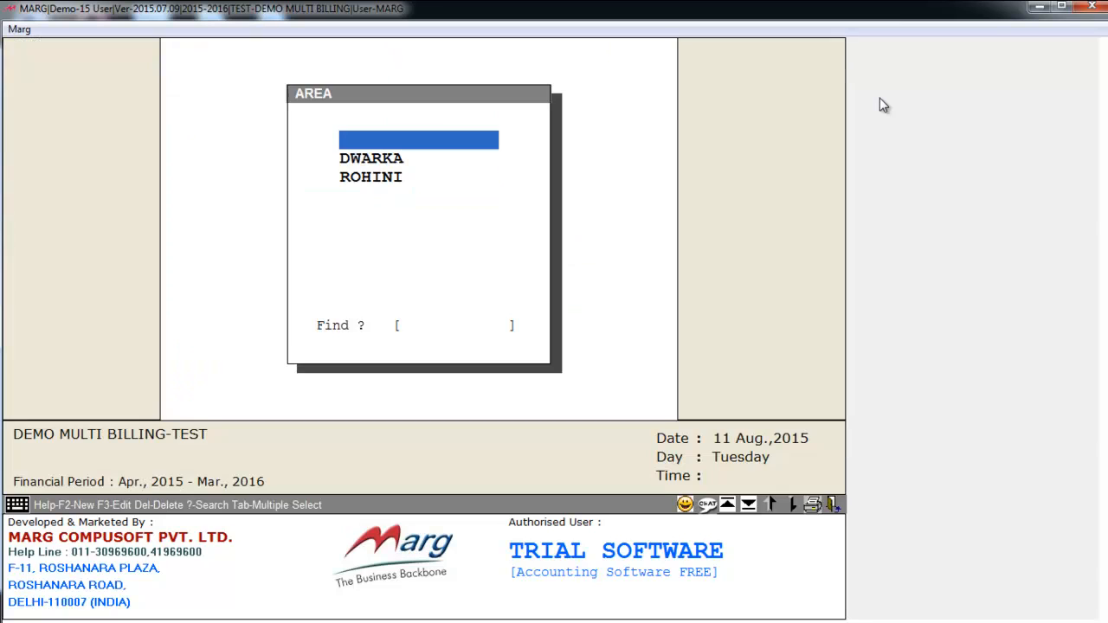
Open the special rates for area ROHINI, check SCHOOL FEES CLASS 10TH and TRANSPORT CHARGES, and close the price list
key("Down")
key("Down")
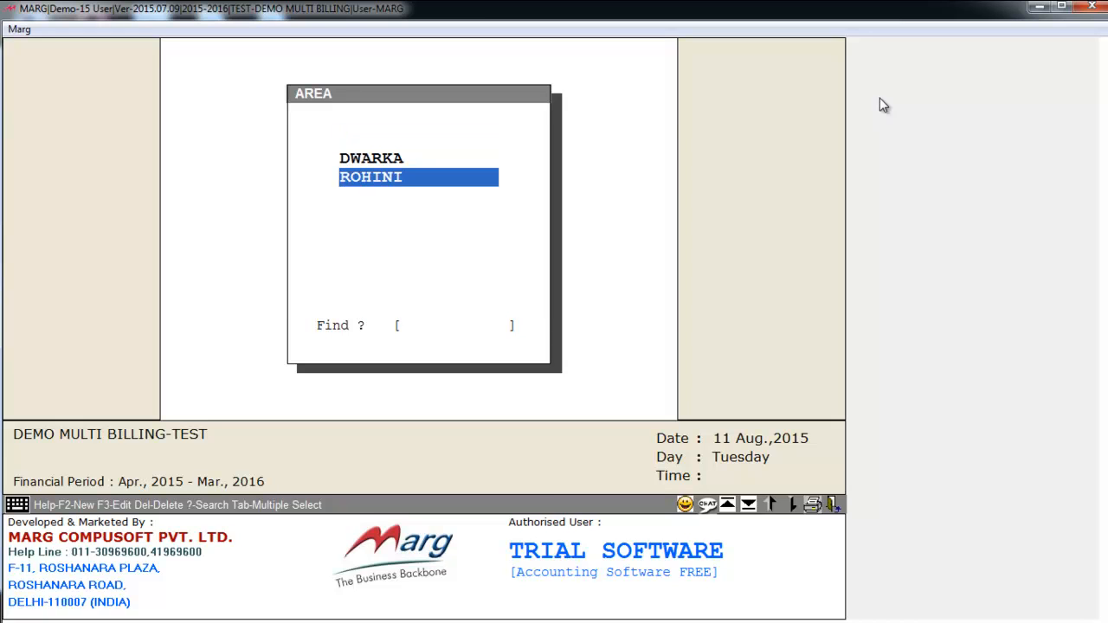
key("Return")
key("Return")
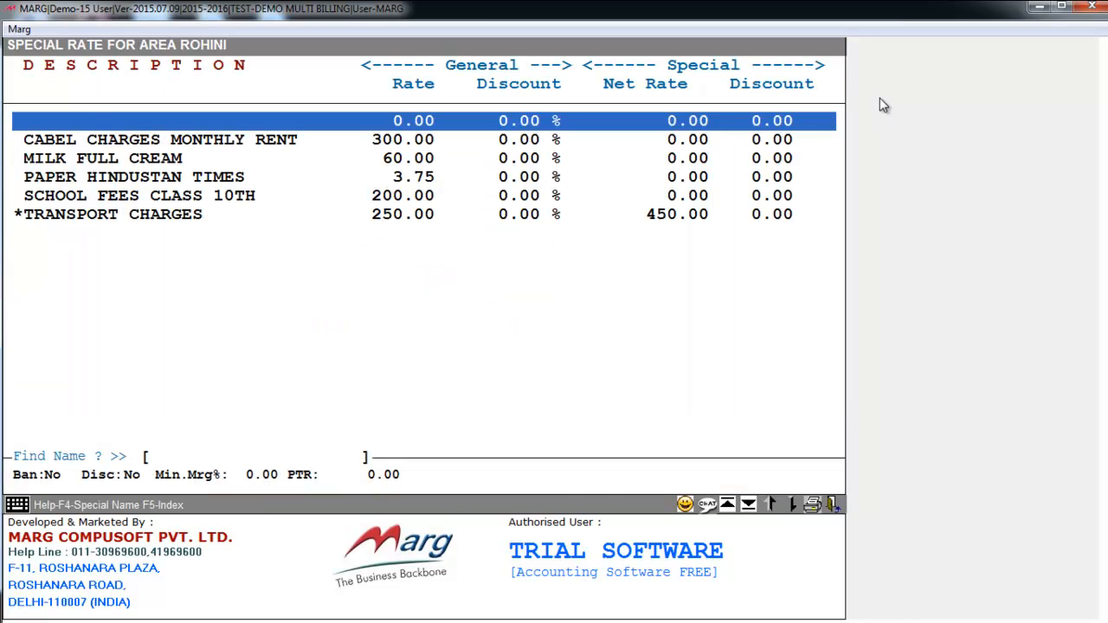
key("Down")
key("Down")
key("Down")
key("Down")
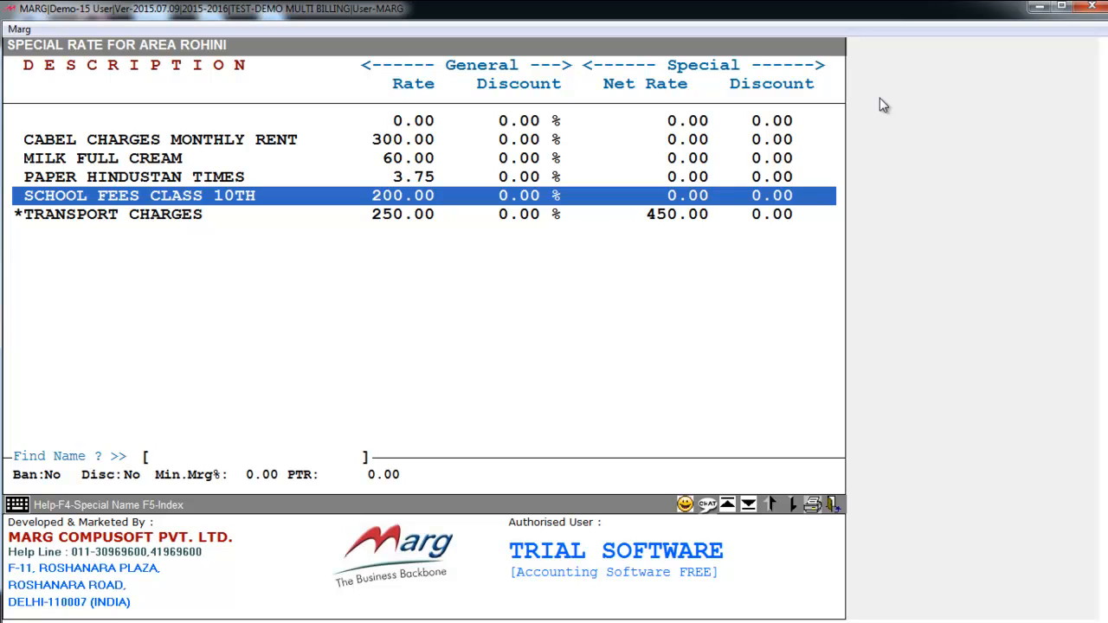
key("Down")
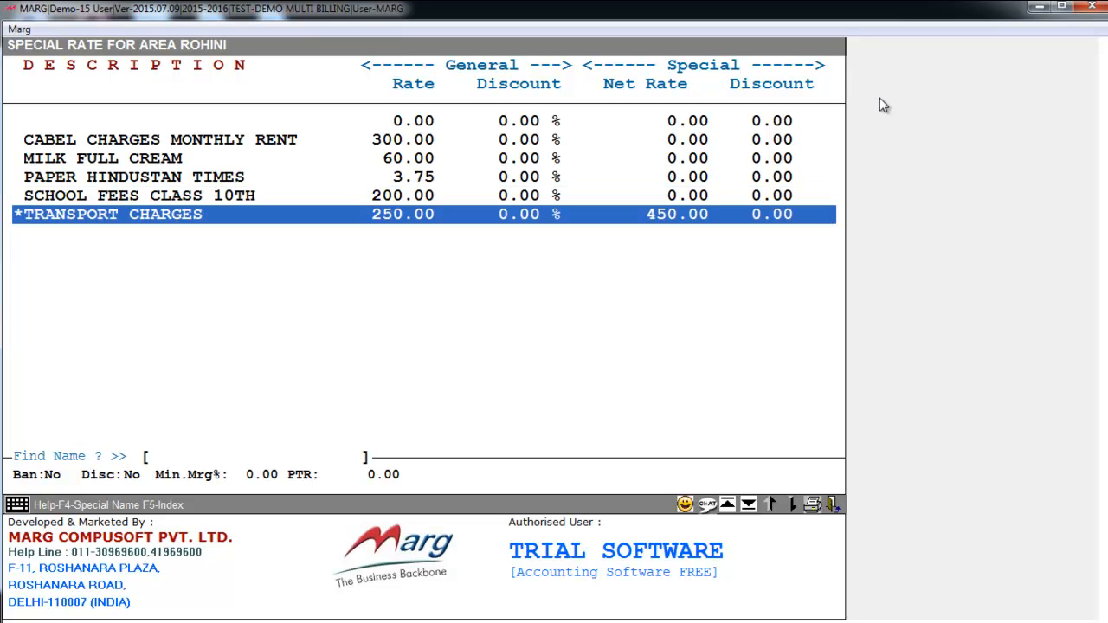
key("Escape")
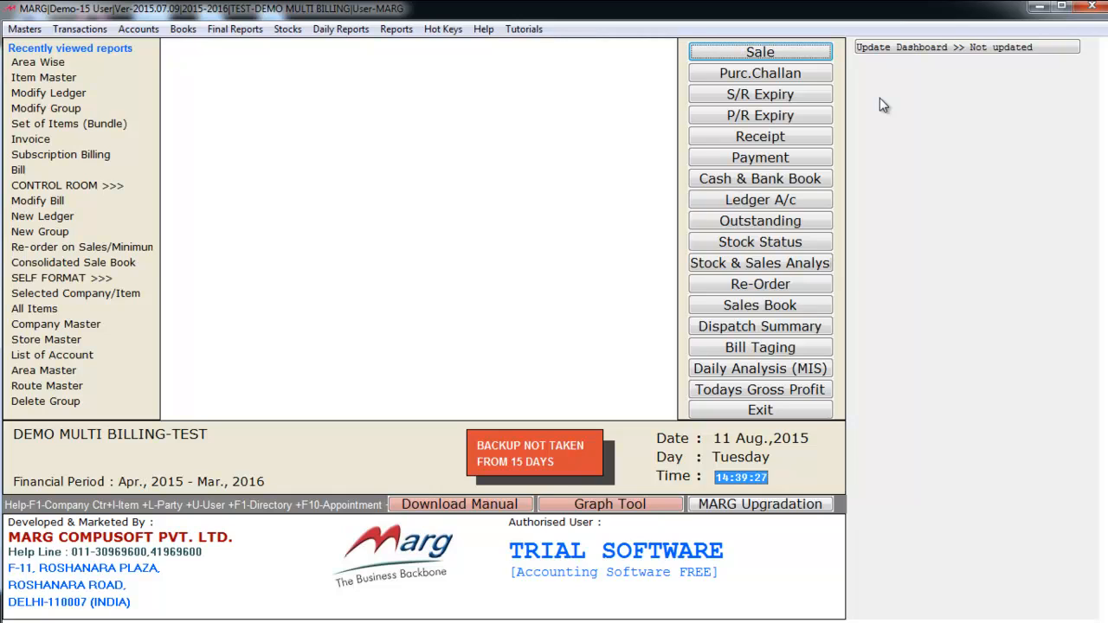
Open the Set of Items (Bundle) list and bring up the SF school fee set for class 10TH for modification
key("alt+m")
key("Down")
key("Down")
key("Down")
key("Right")
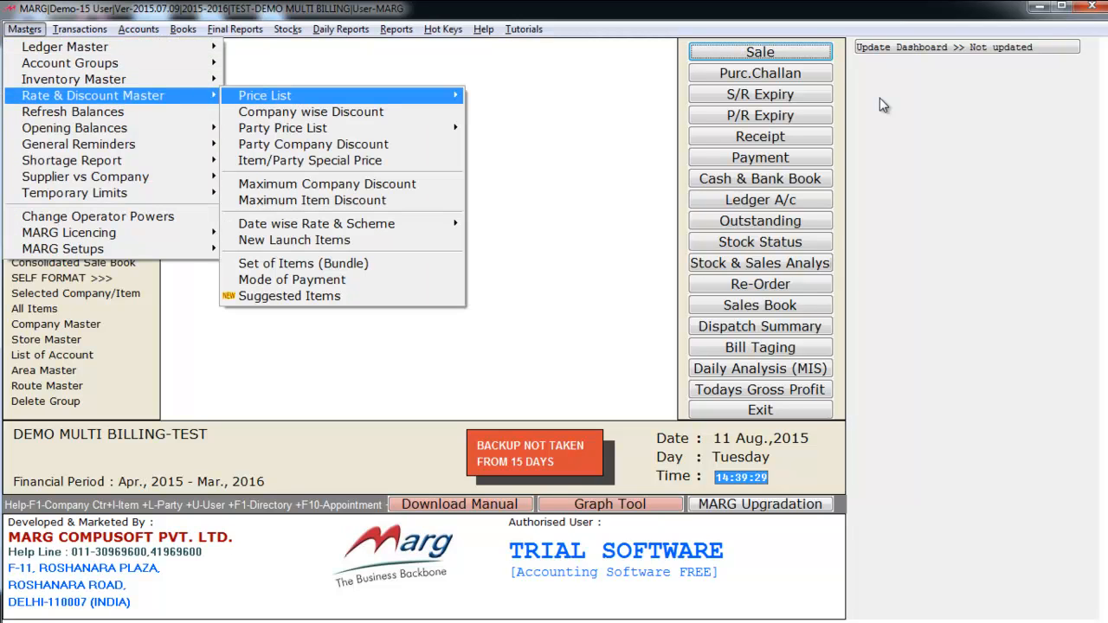
key("Up")
key("Up")
key("Up")
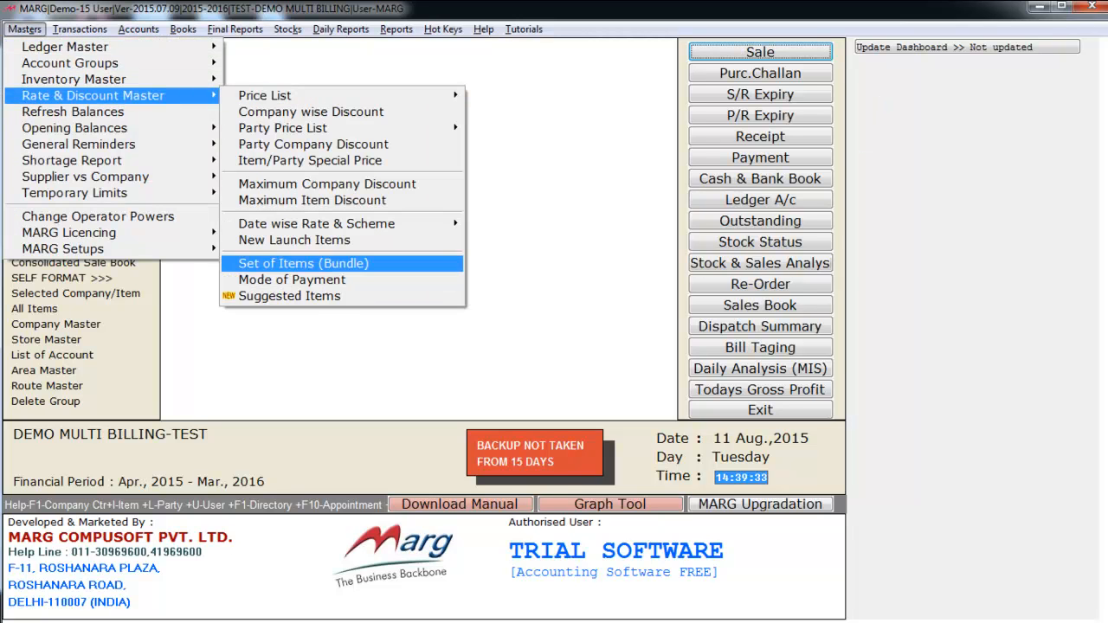
key("Return")
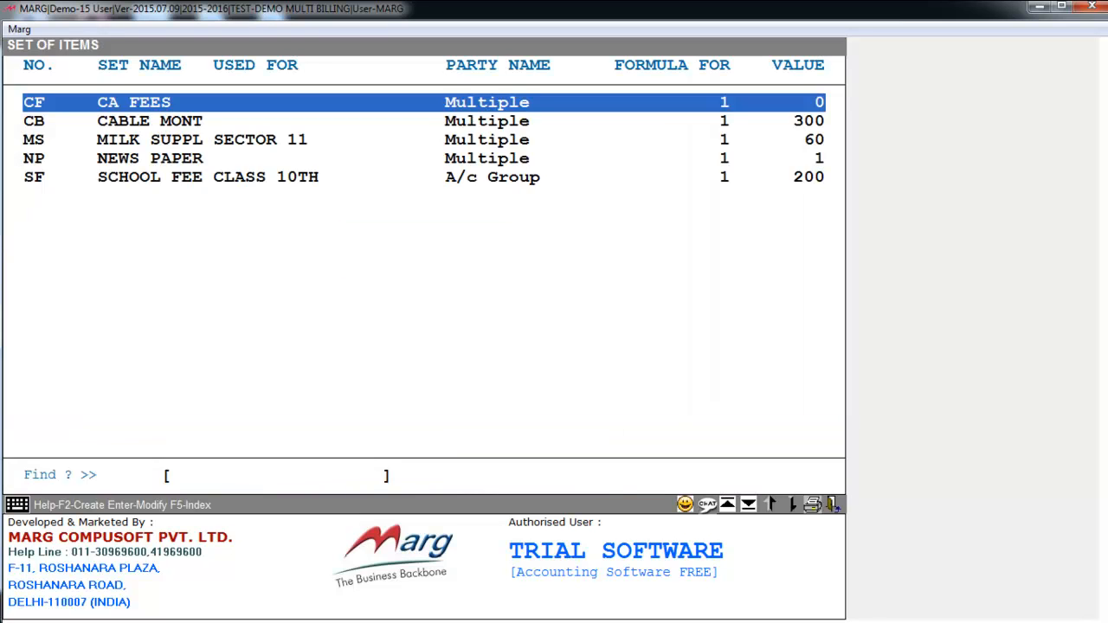
key("Down")
key("Down")
key("Down")
key("Down")
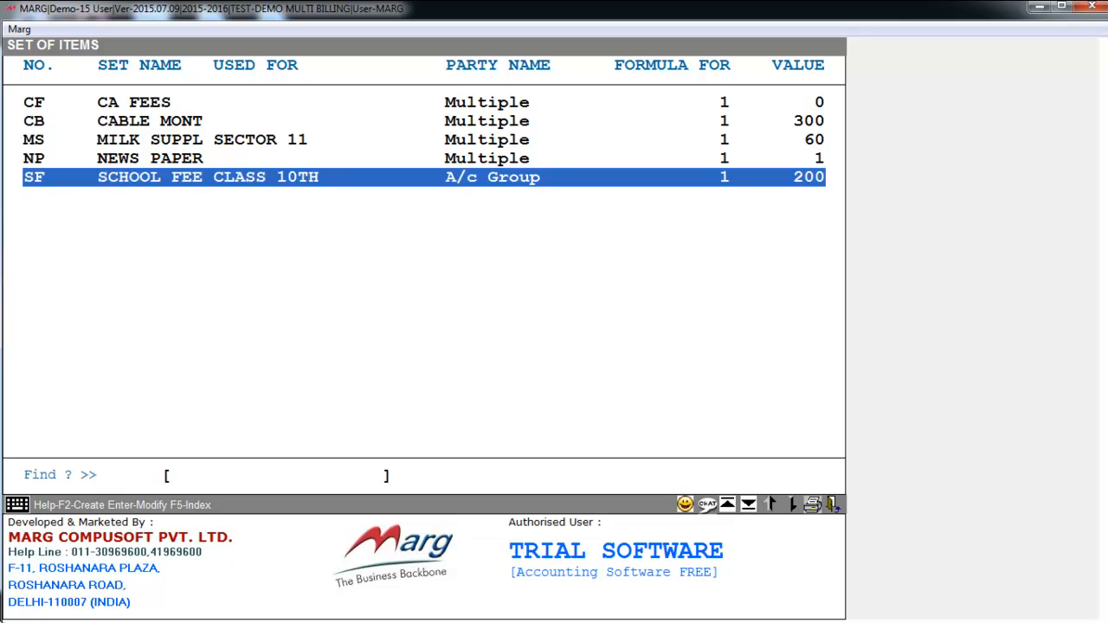
key("Return")
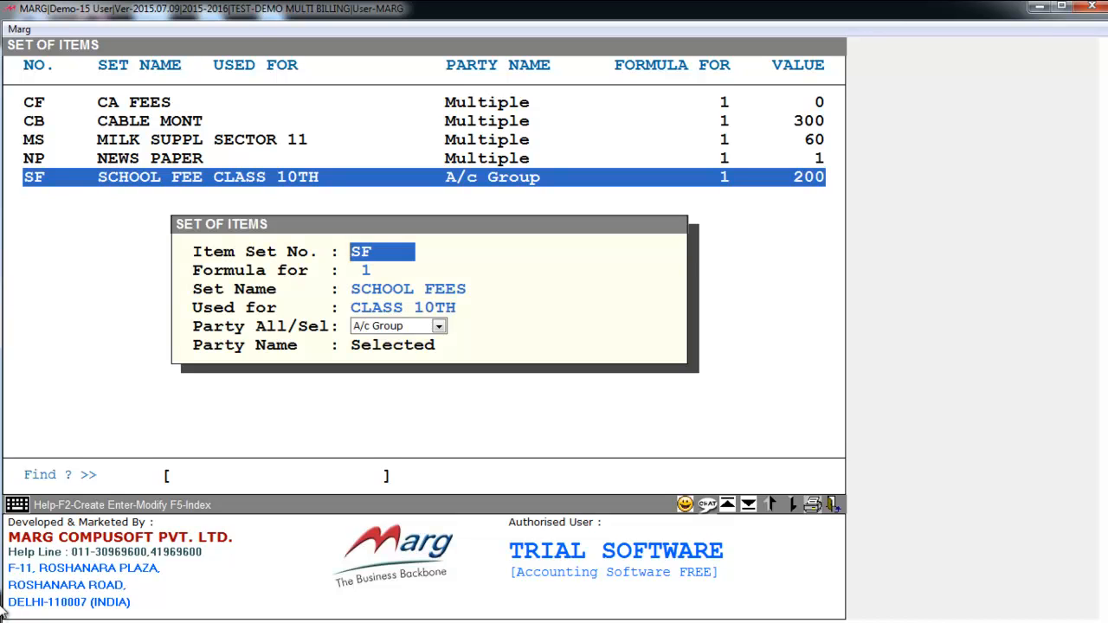
Keep the SF set's header details and A/c Group party selection, and accept the STUDENTS CLASS 10TH group to open the set's item list
key("Return")
key("Return")
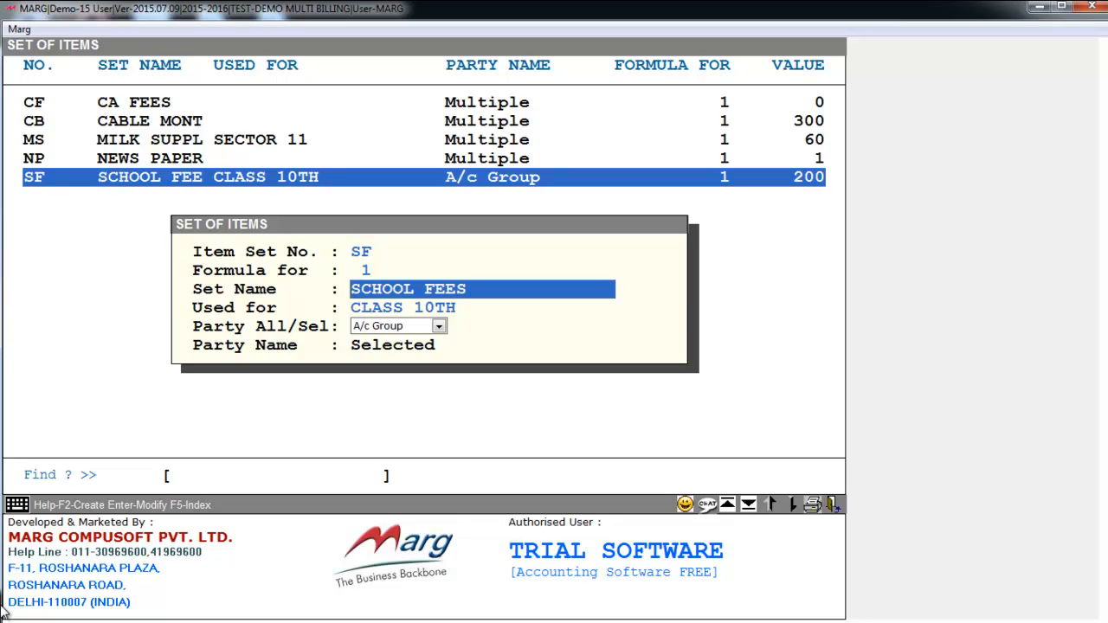
key("Return")
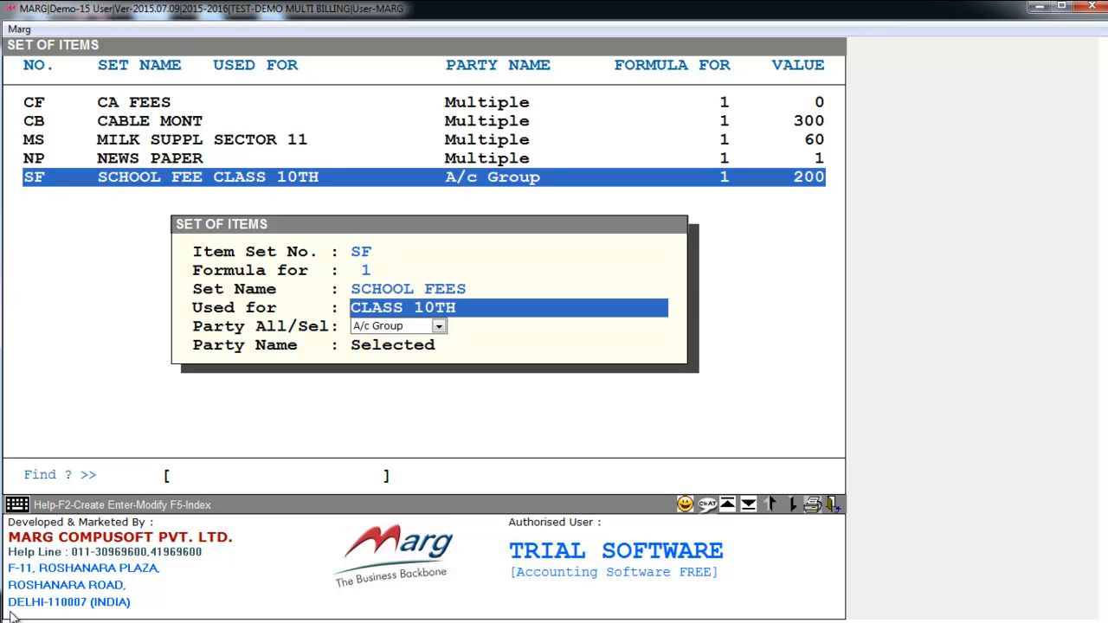
key("Return")
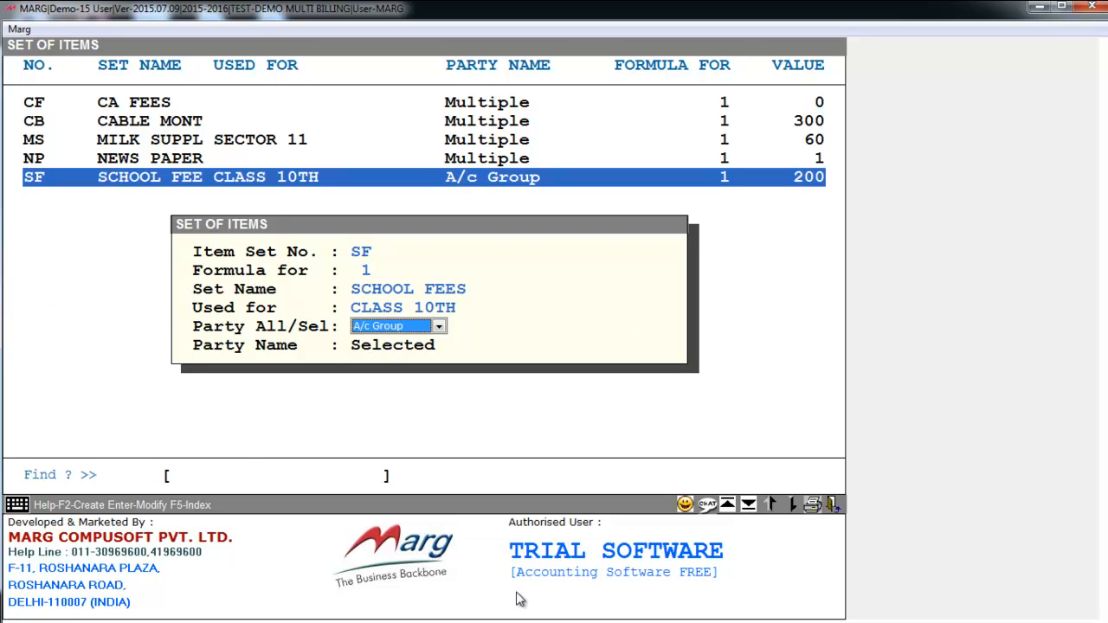
key("Return")
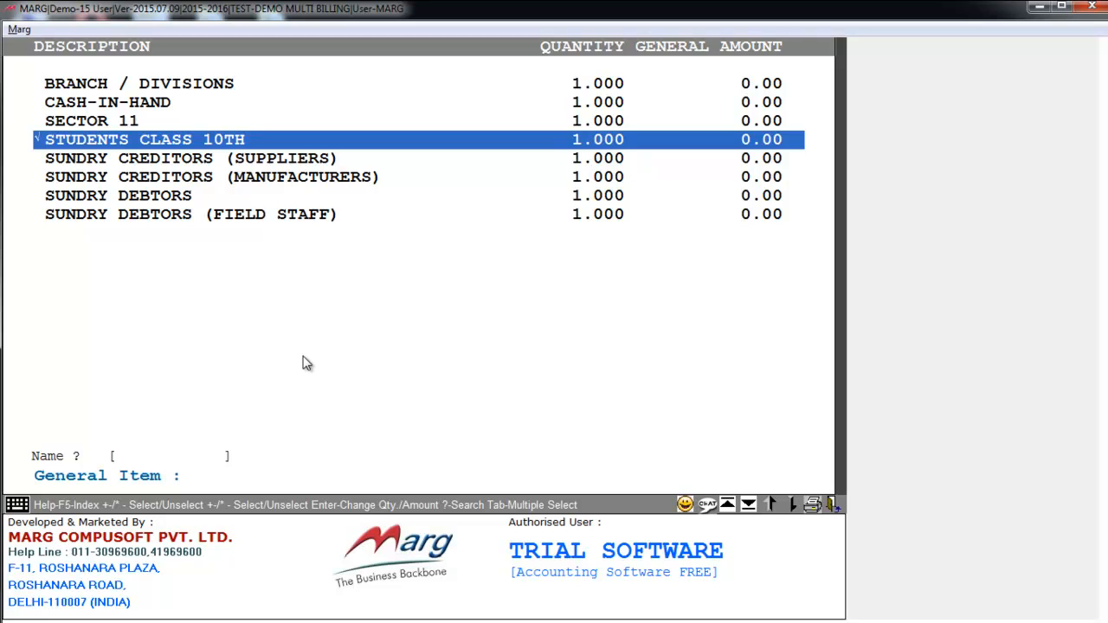
key("Return")
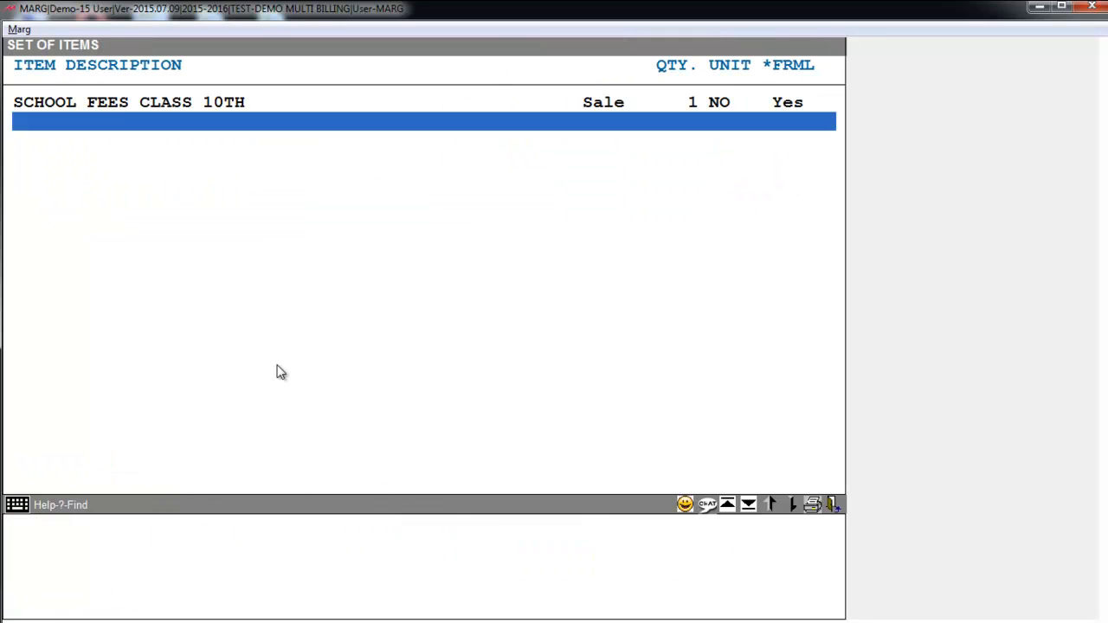
Review the set's SCHOOL FEES CLASS 10TH line, keeping it as Sale with quantity 1 and formula Yes
key("Up")
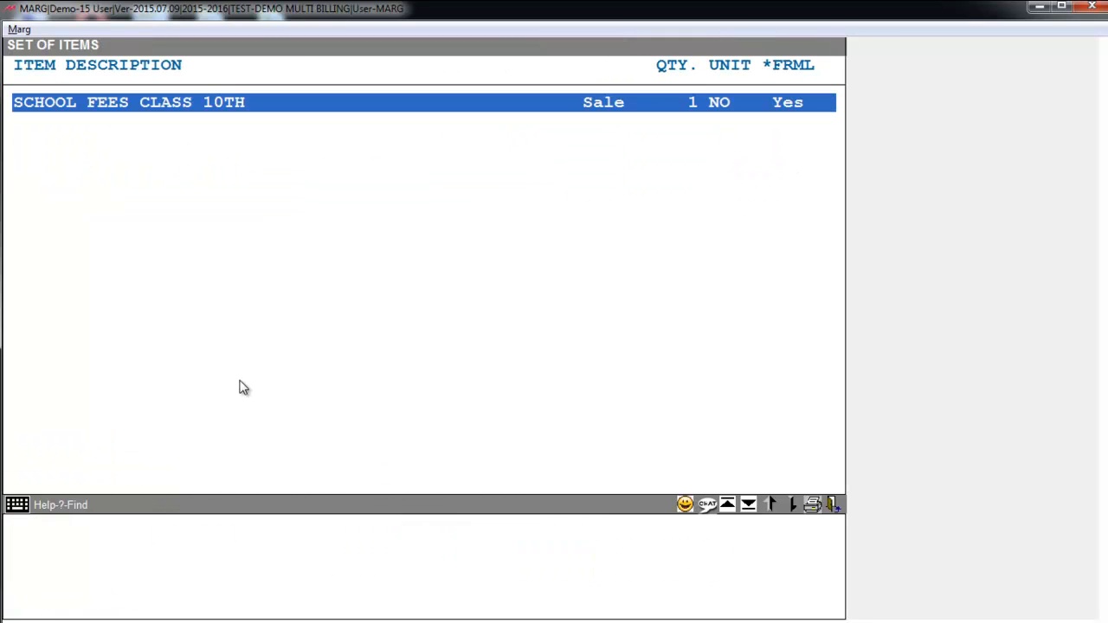
key("Return")
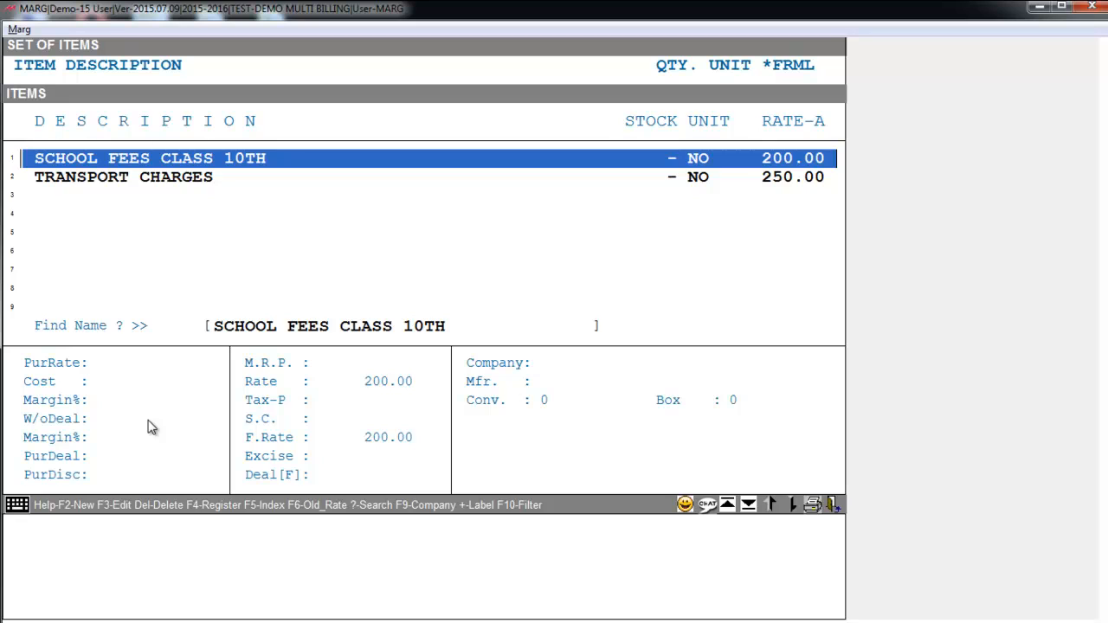
key("Return")
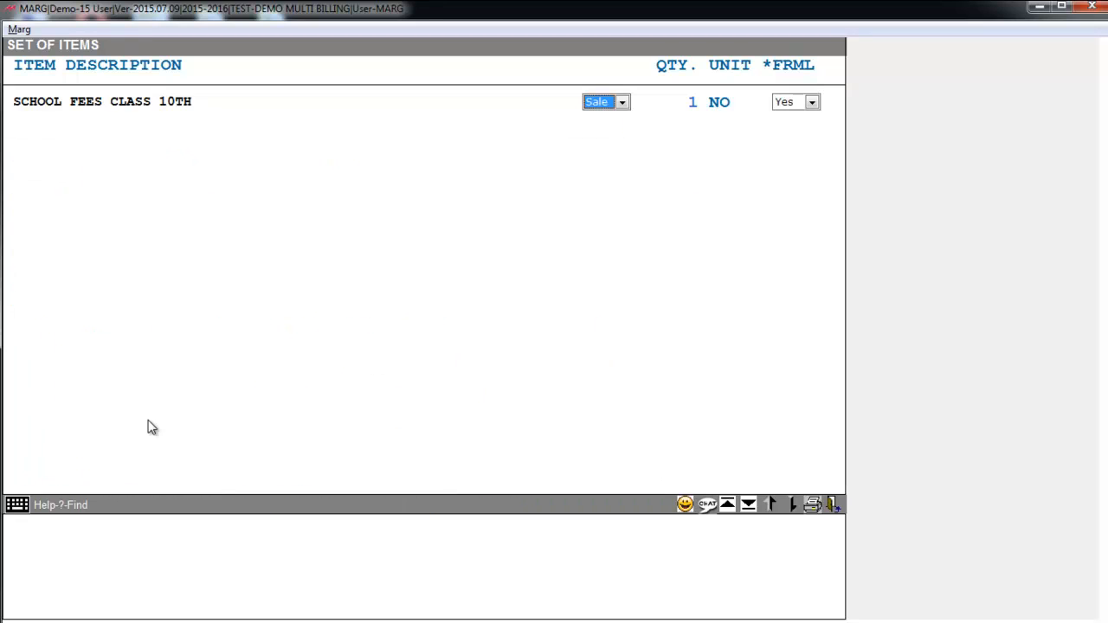
key("Return")
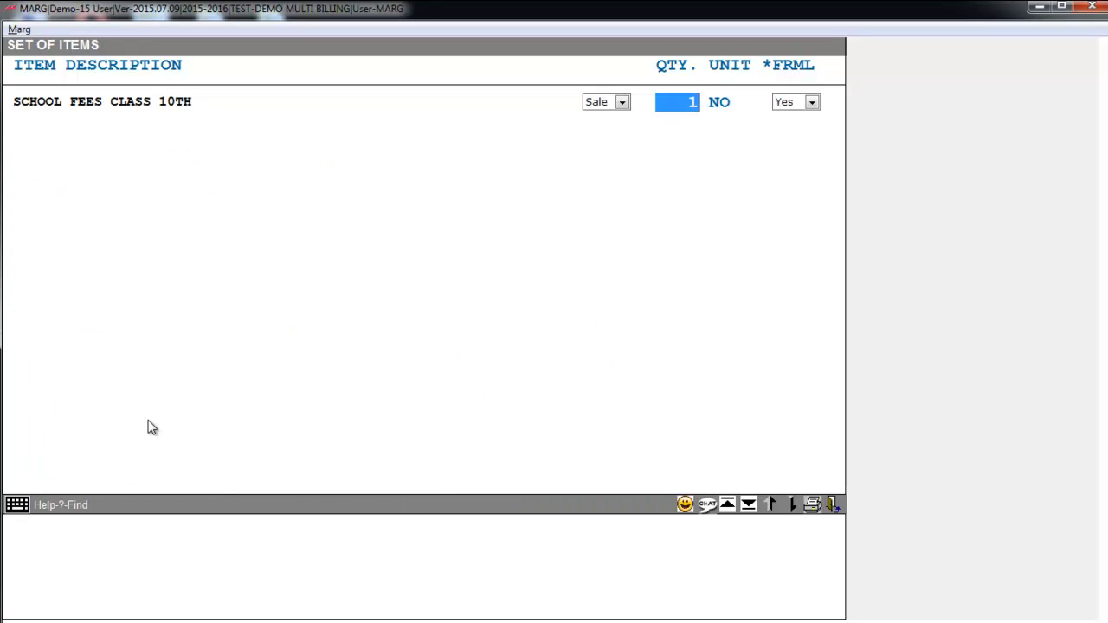
key("Return")
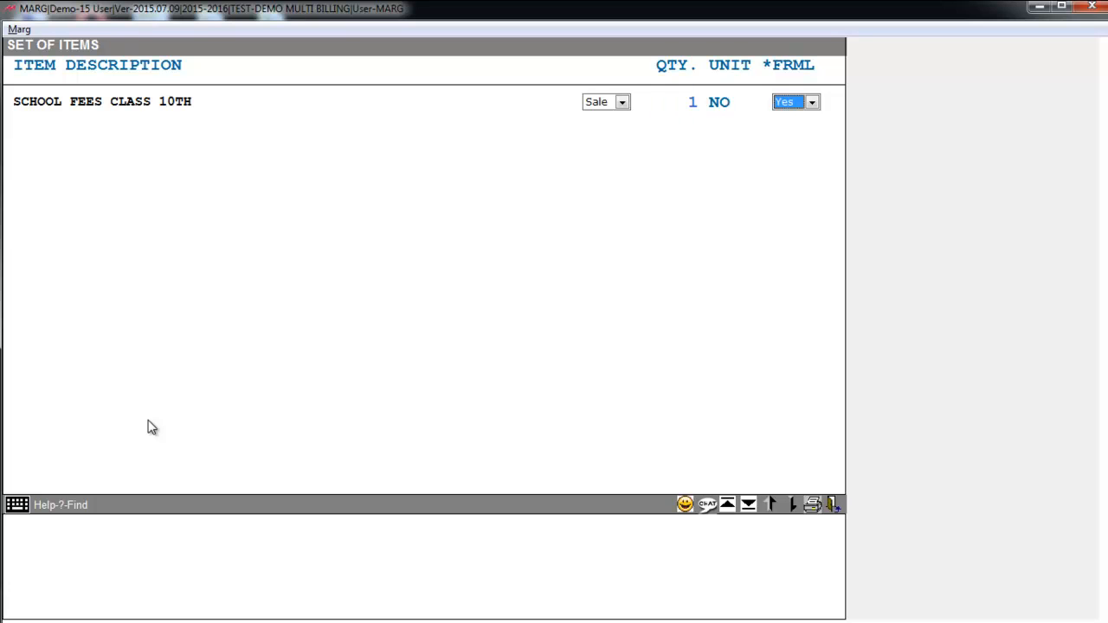
key("Return")
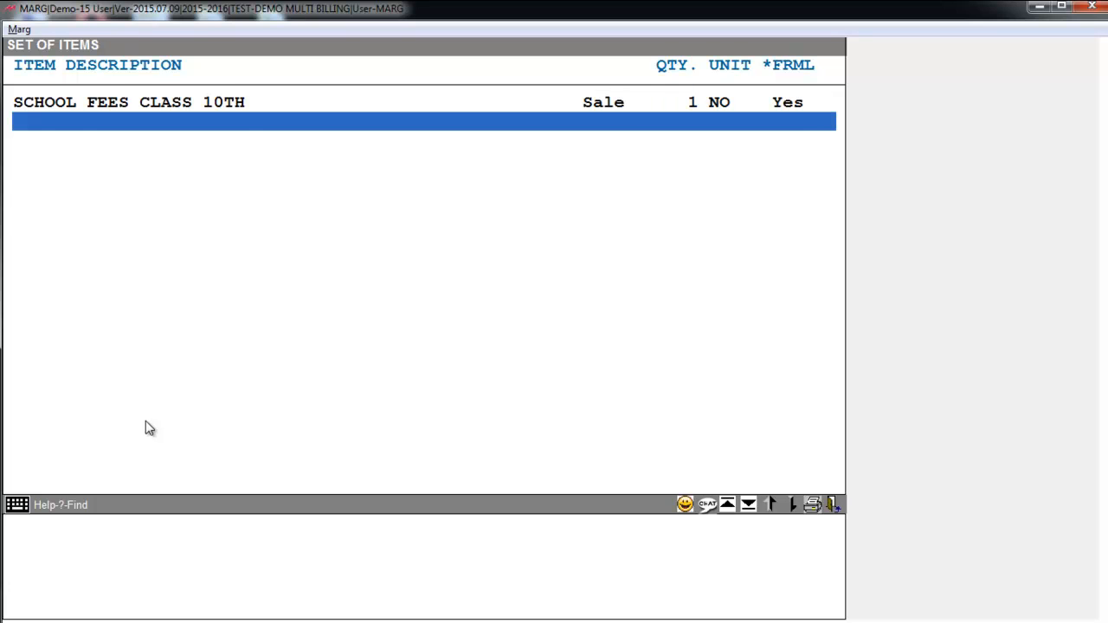
Add TRANSPORT CHARGES to the school fee set as Sale with quantity 1 and formula Yes, and close the set
key("Down")
key("Down")
key("Down")
key("Down")
key("Down")
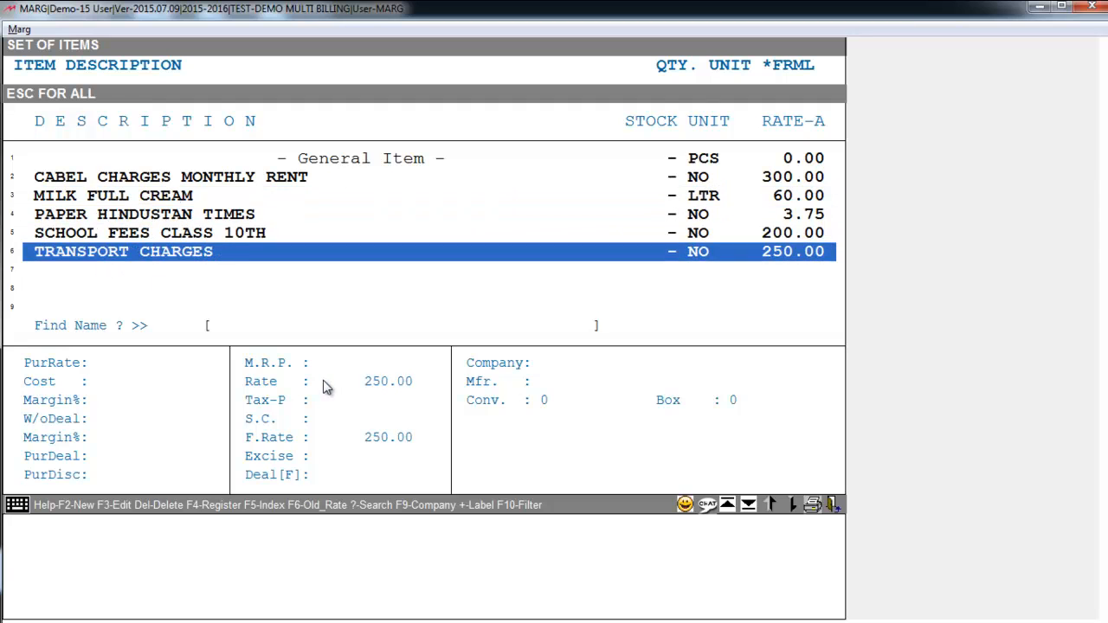
key("Return")
key("Return")
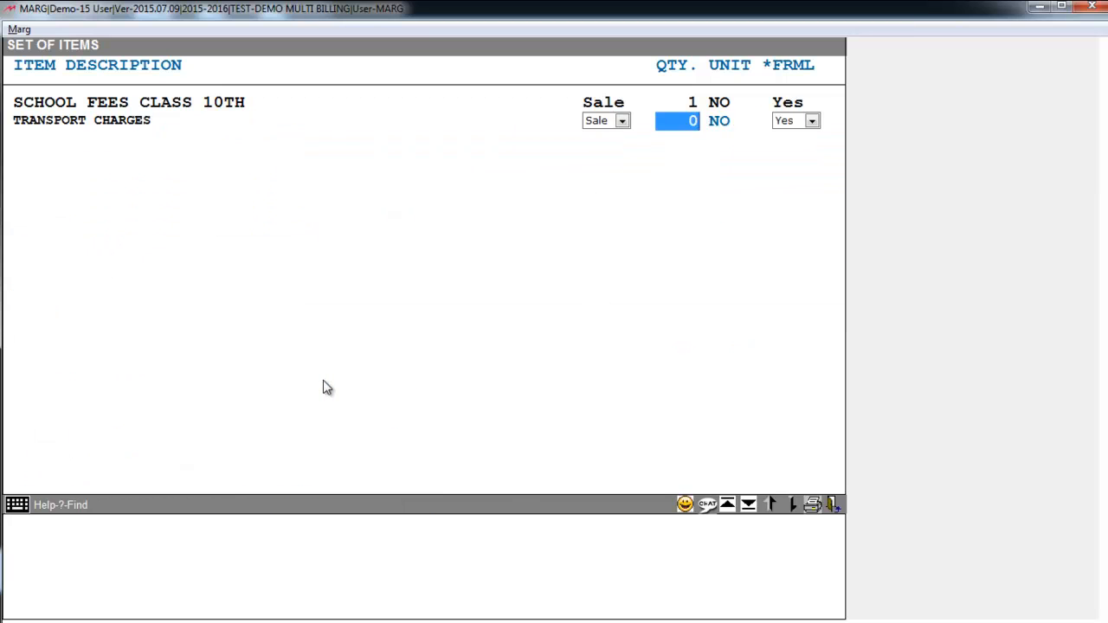
type("1")
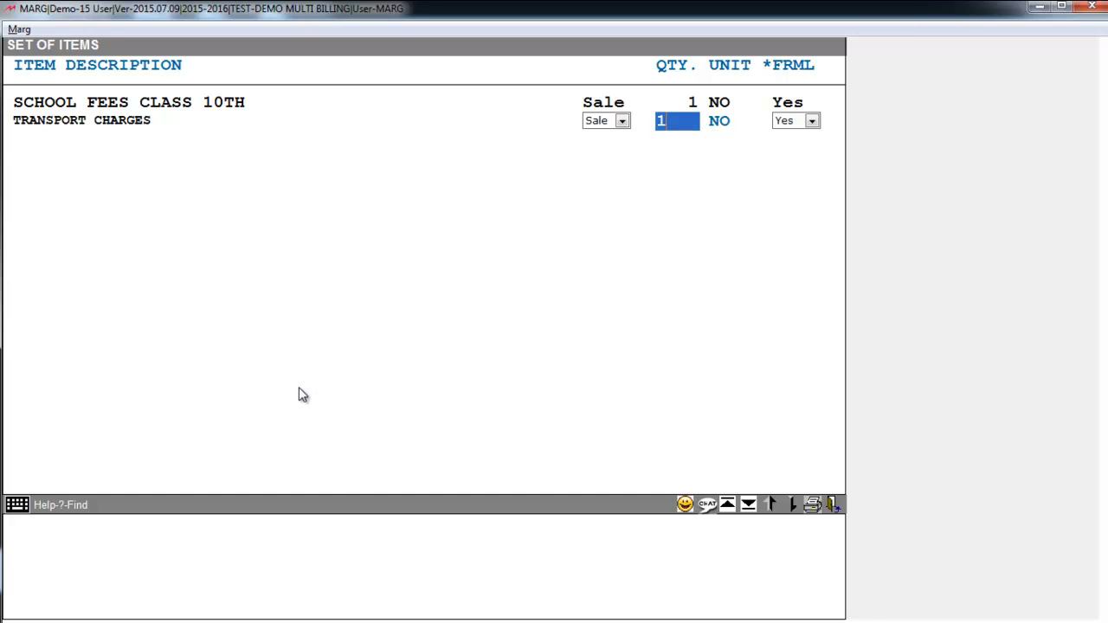
key("Return")
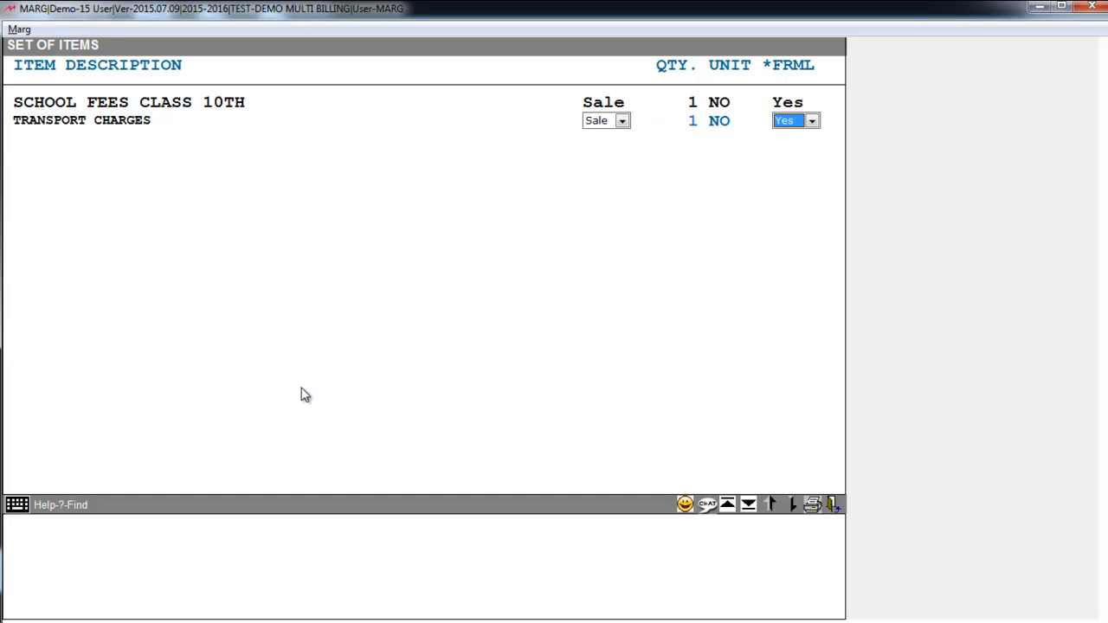
key("Return")
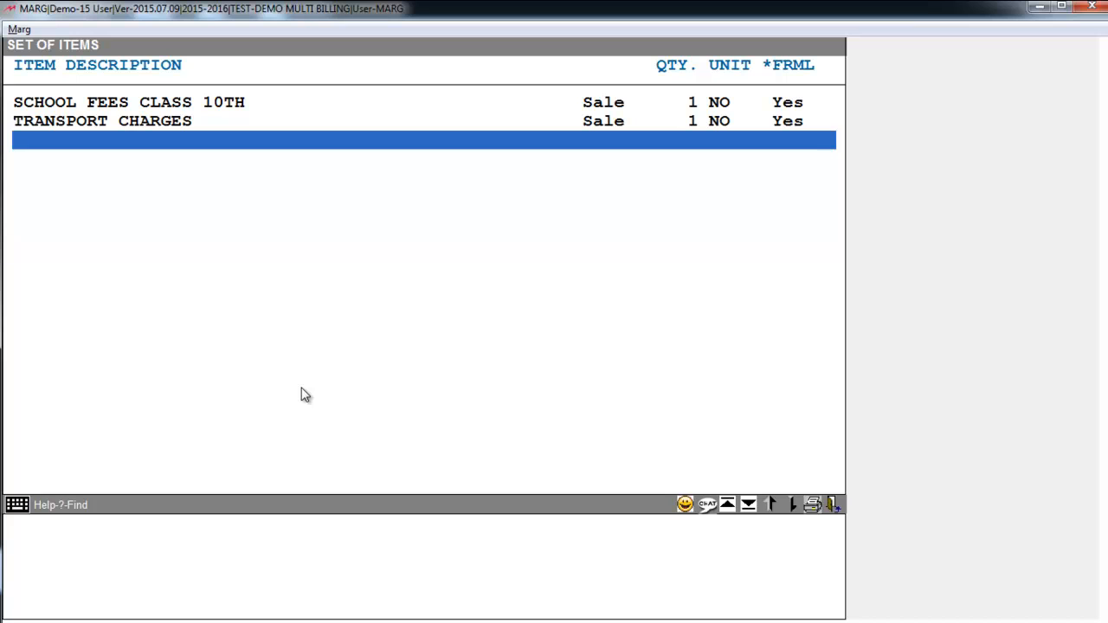
key("Escape")
key("Right")
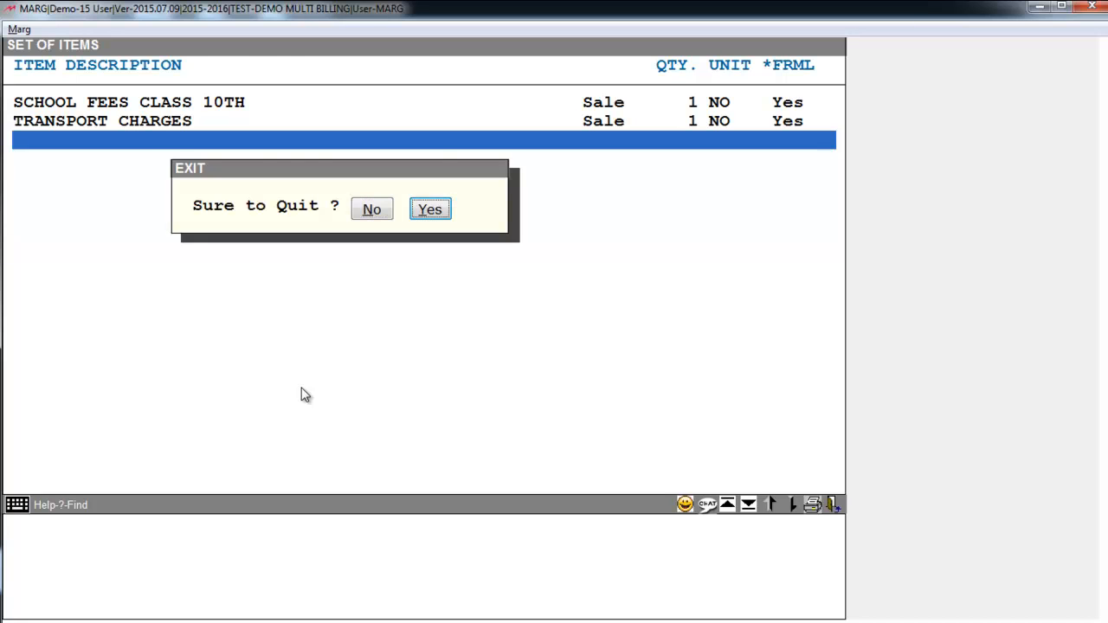
key("Return")
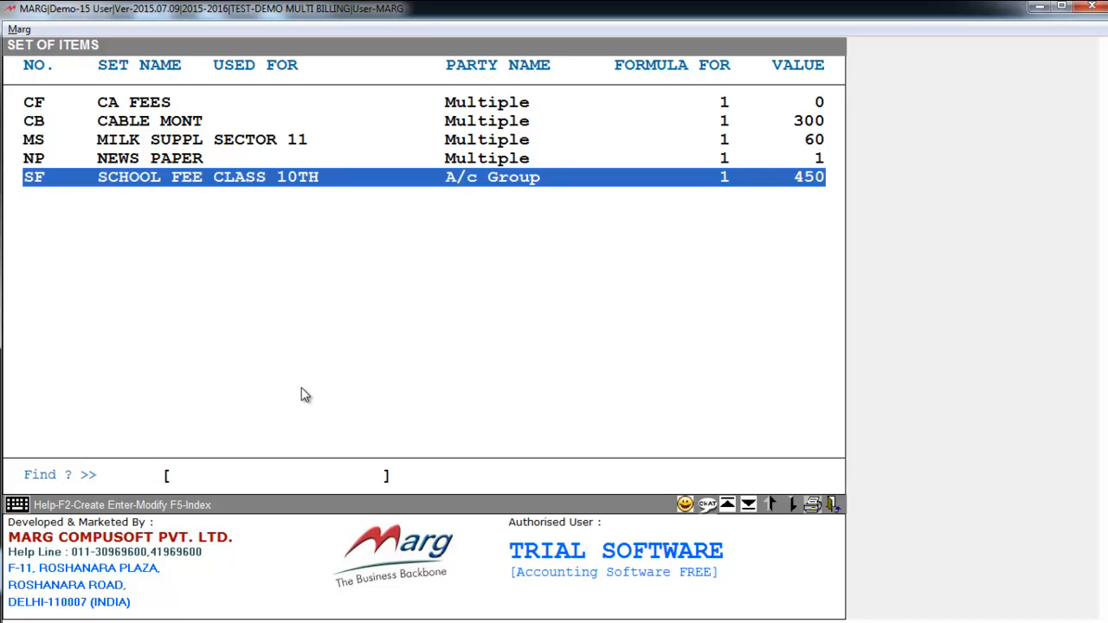
key("Escape")
Start Subscription Billing and choose the SF SCHOOL FEES set for CLASS 10TH
key("alt+t")
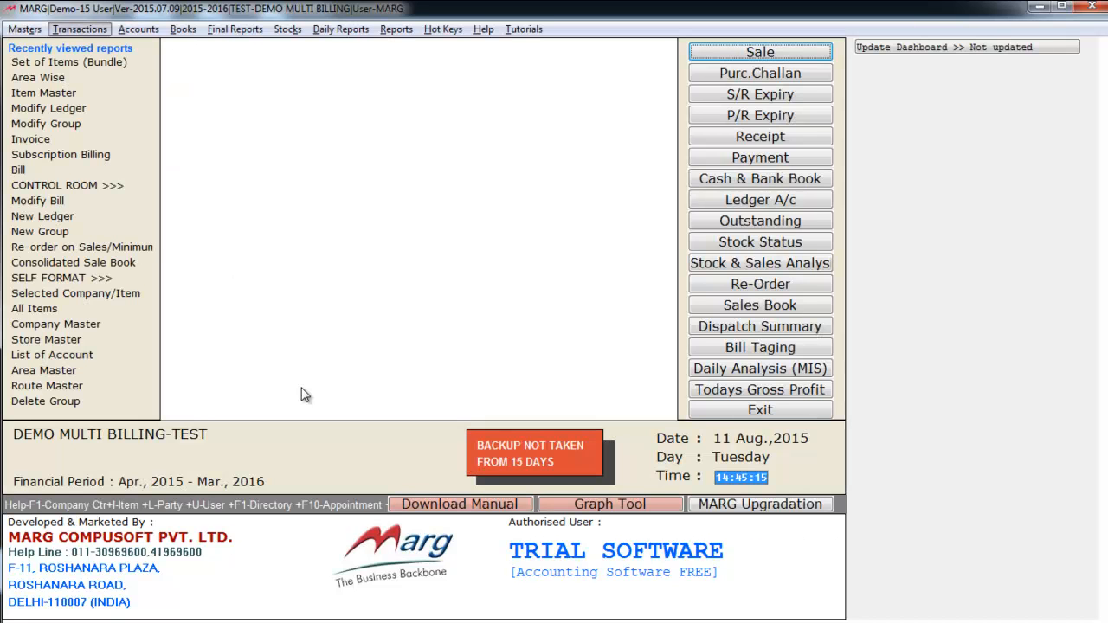
key("Down")
key("Right")
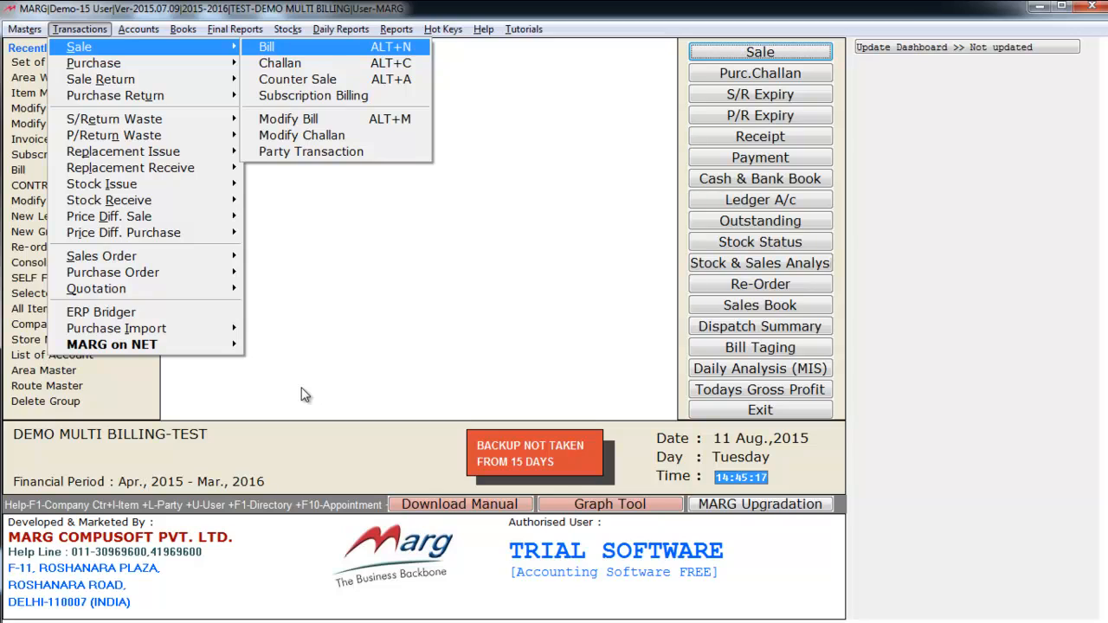
key("Down")
key("Down")
key("Down")
key("Return")
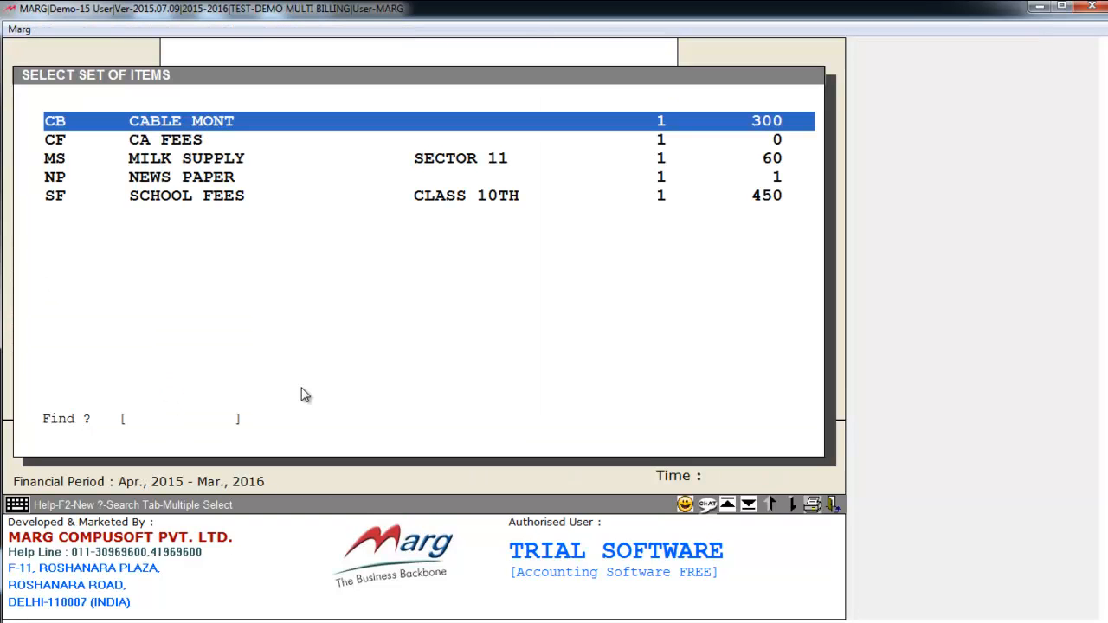
key("Down")
key("Down")
key("Up")
key("Up")
key("Down")
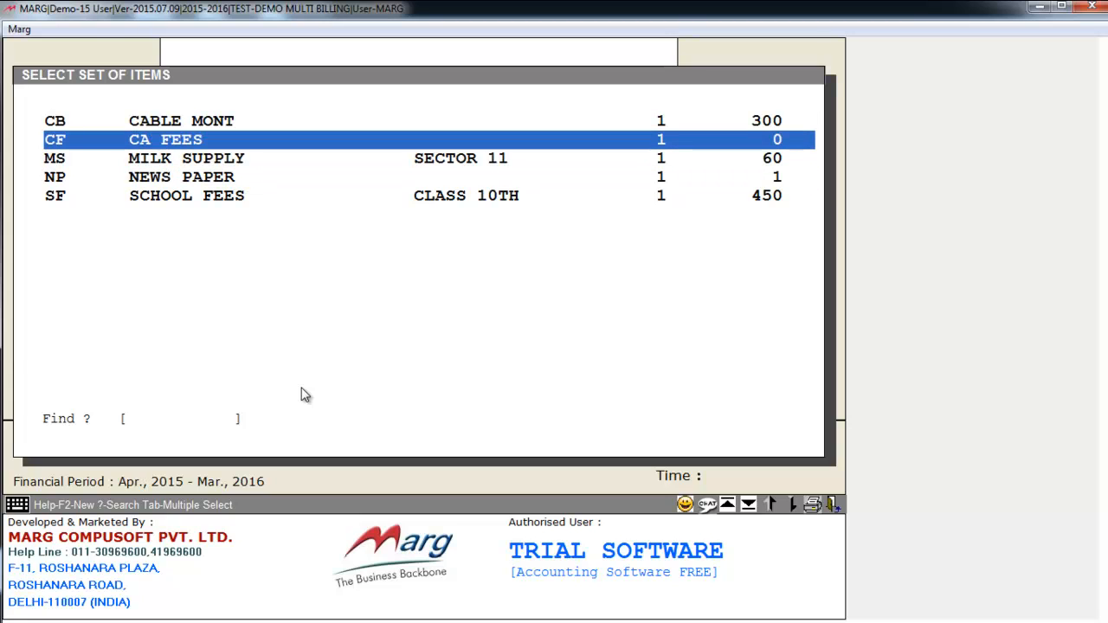
key("Down")
key("Down")
key("Down")
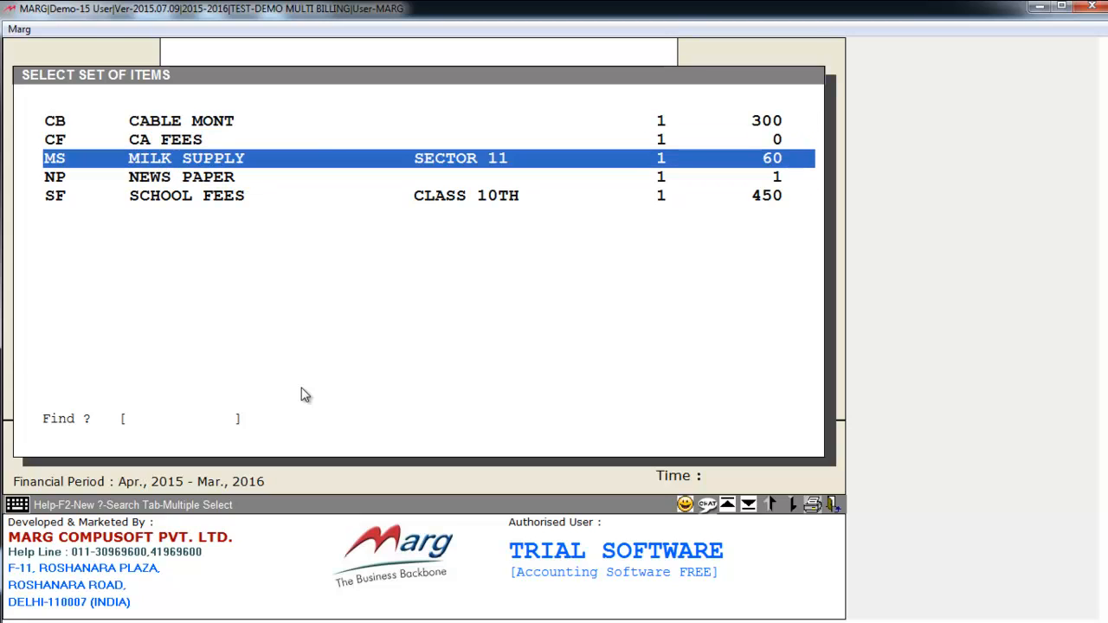
key("Return")
Generate the multiple Sale bills dated 11/08/2015 without printing, confirming with SURE and accepting both STUDENT A and STUDENT B
key("Return")
key("Return")
key("Return")
key("Return")
key("Return")
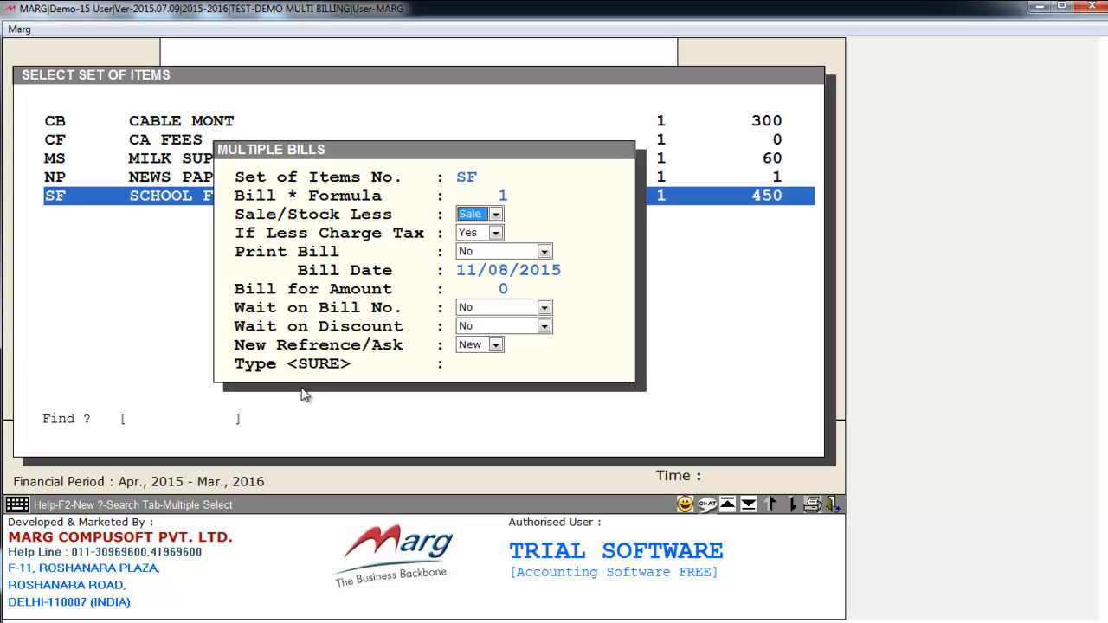
key("Return")
key("Return")
key("Return")
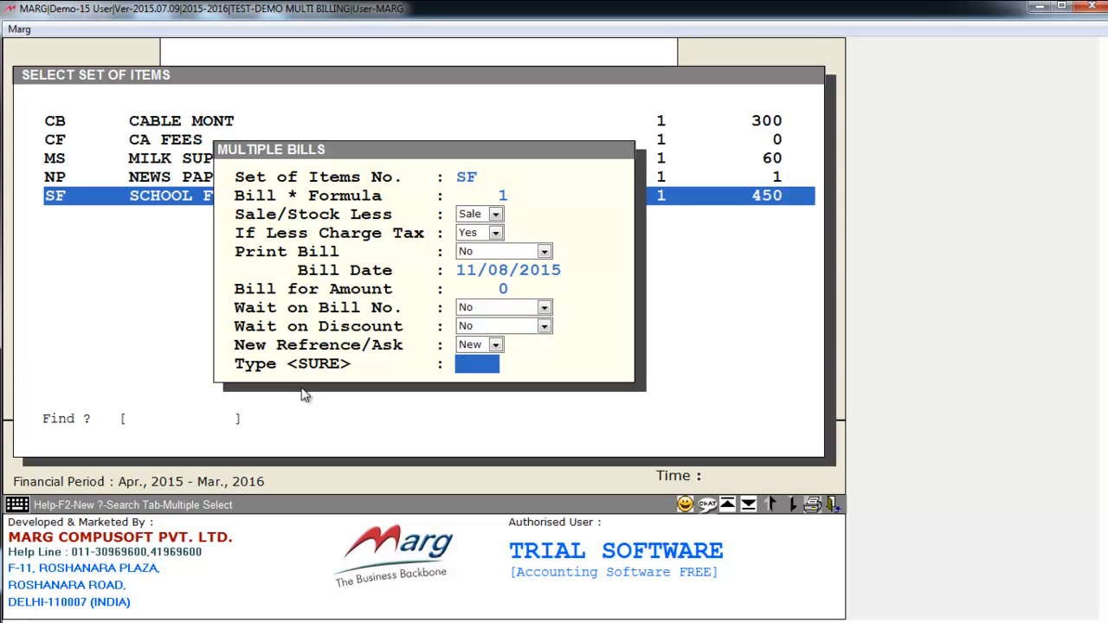
type("SURE")
key("Return")
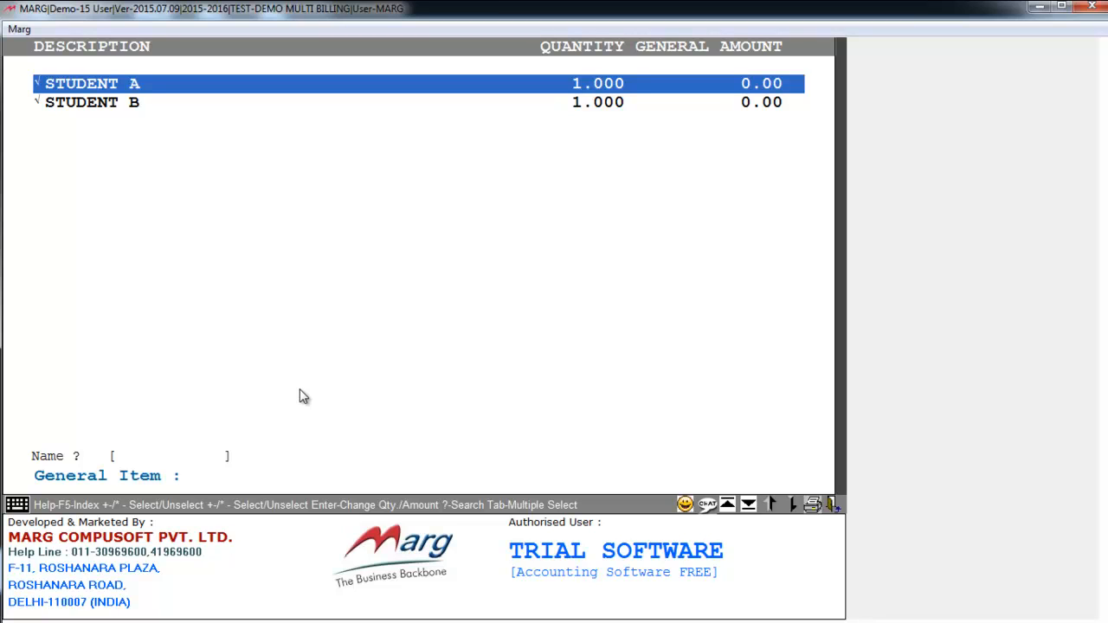
key("Down")
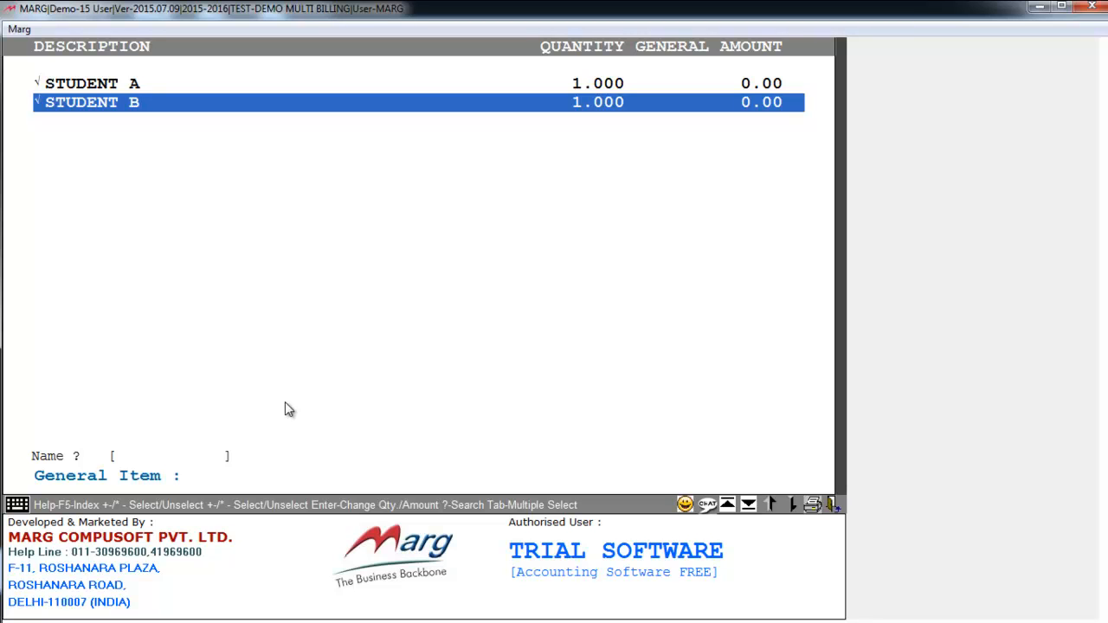
key("Return")
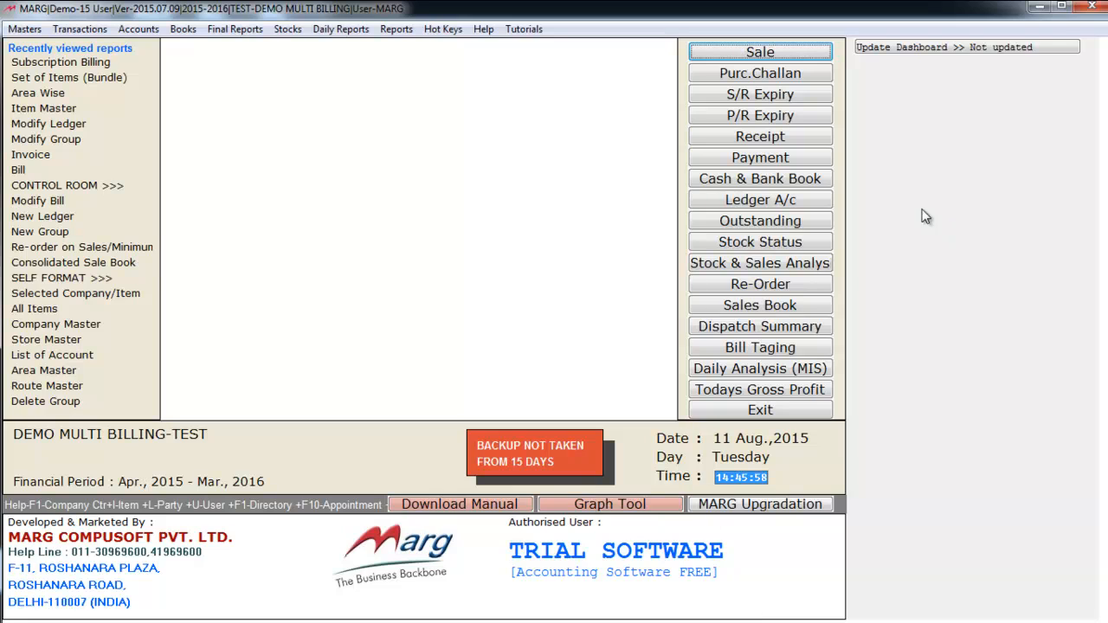
Open the Sales Book for 11/08/2015 and examine the fee and transport rates on STUDENT A's bill
left_click(797, 309)
key("Return")
key("Return")
key("Return")
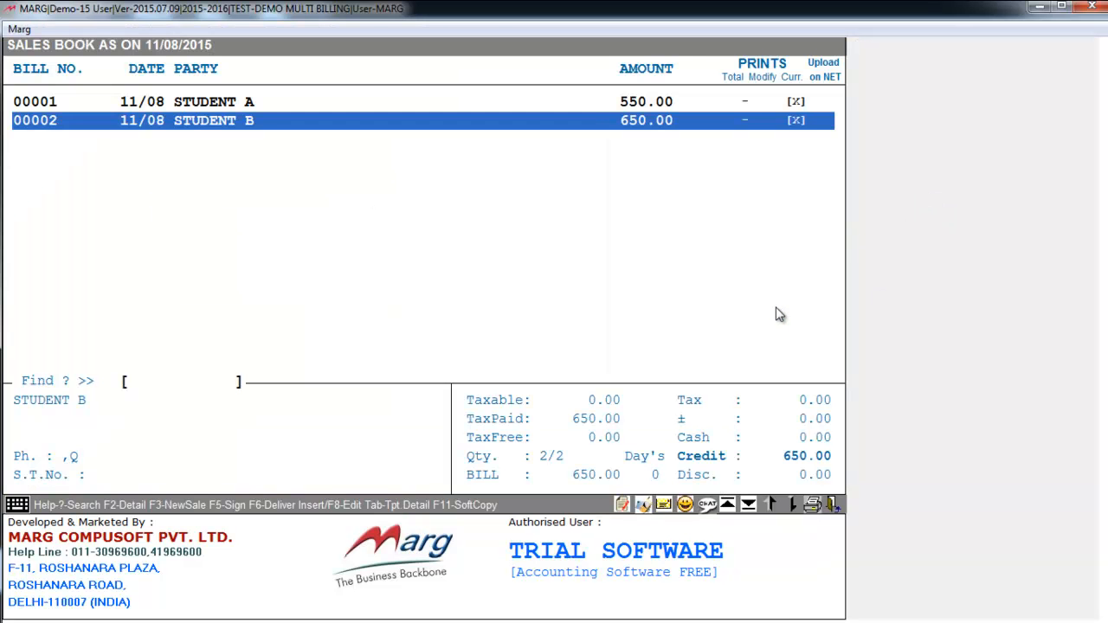
key("Up")
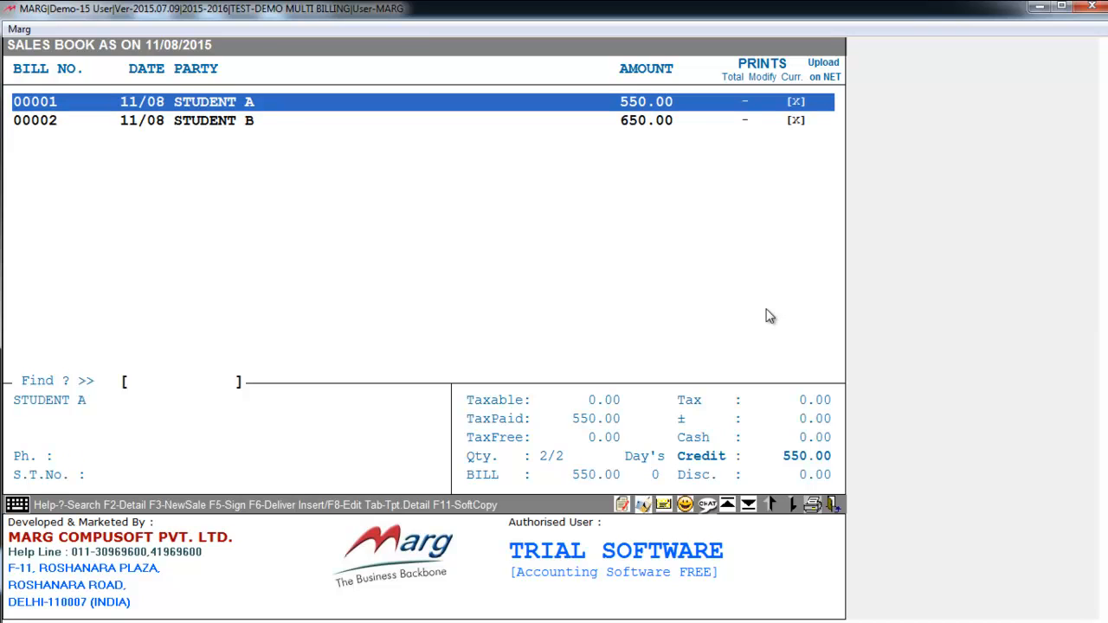
key("Return")
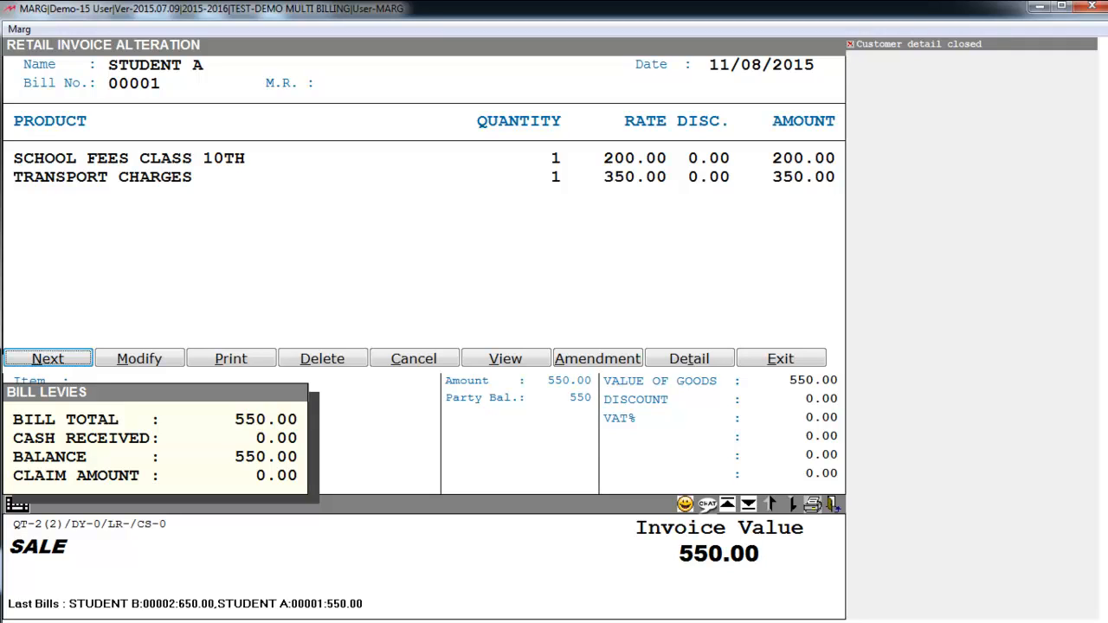
Examine the fee and transport rates on STUDENT B's bill, and close the Sales Book
key("Return")
key("Down")
key("Return")
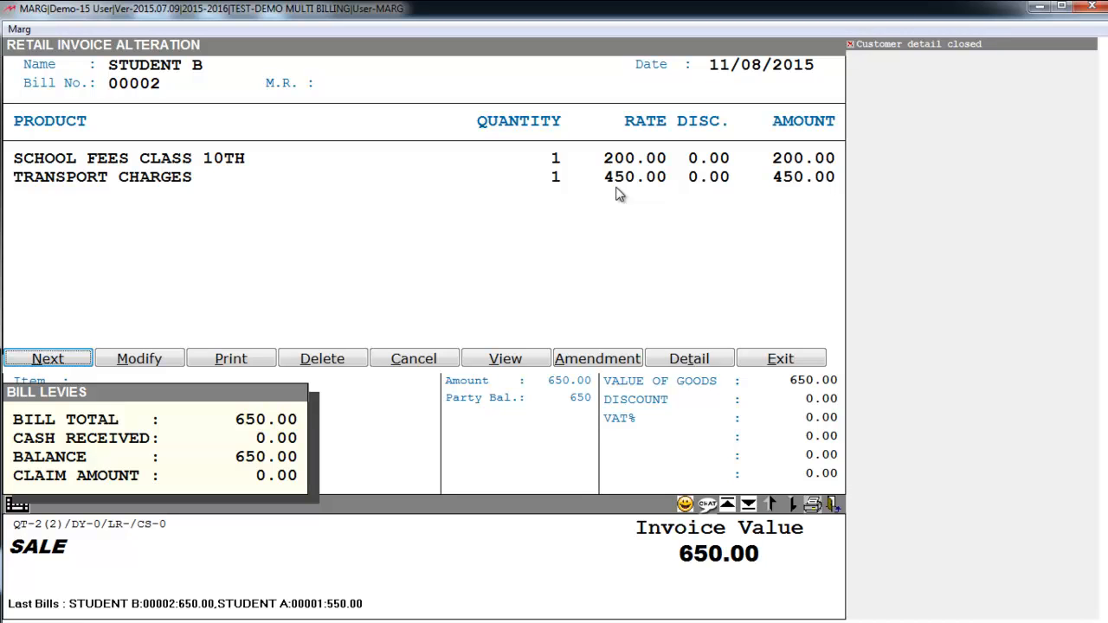
key("Escape")
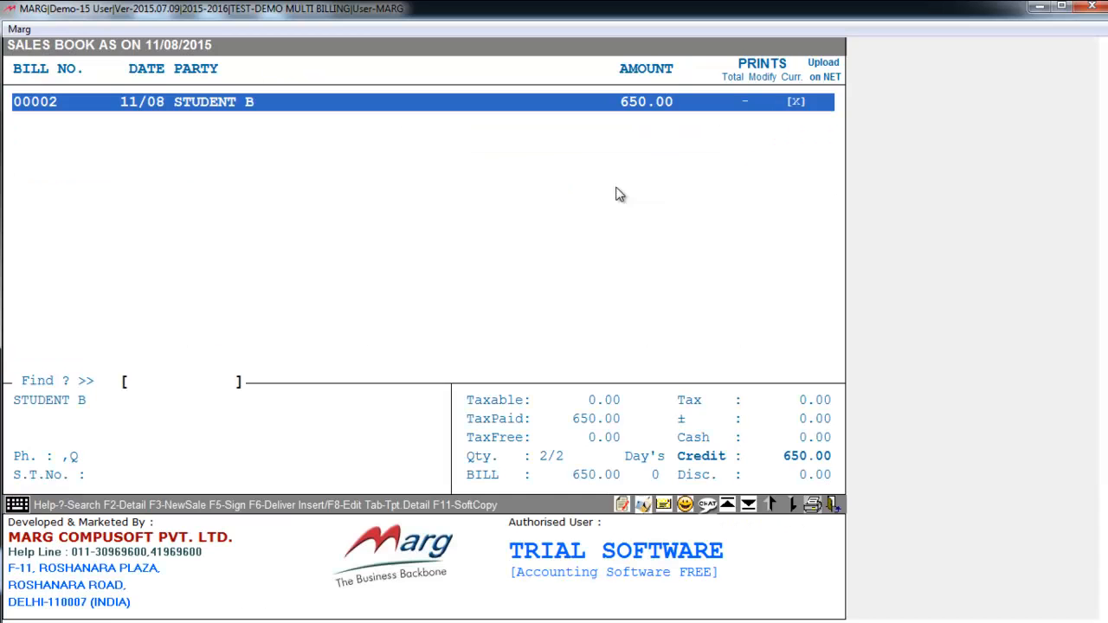
key("Escape")
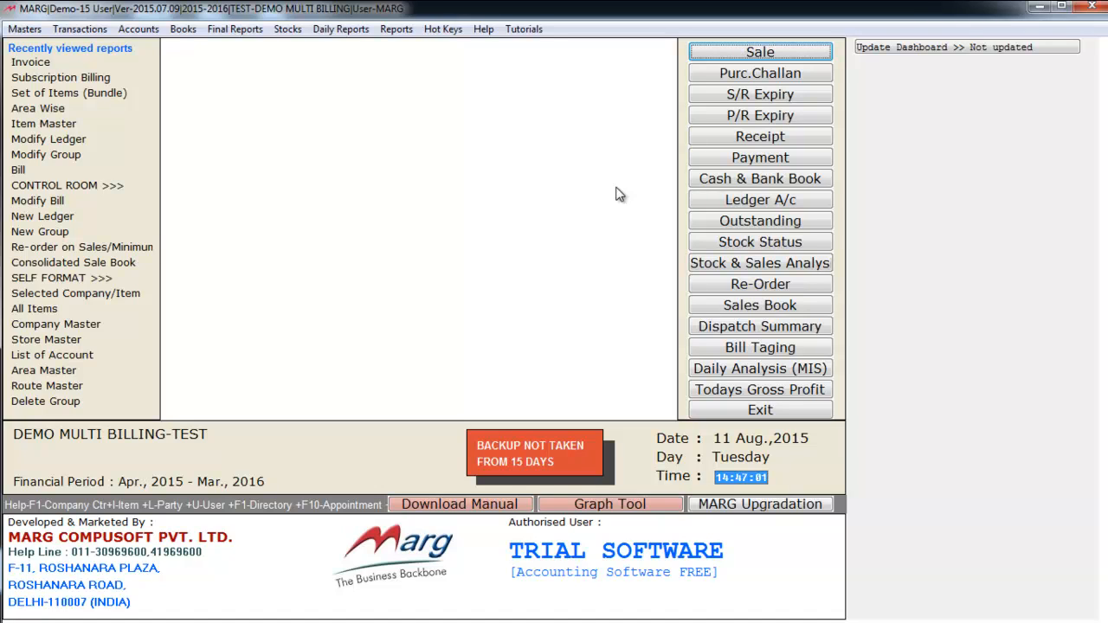